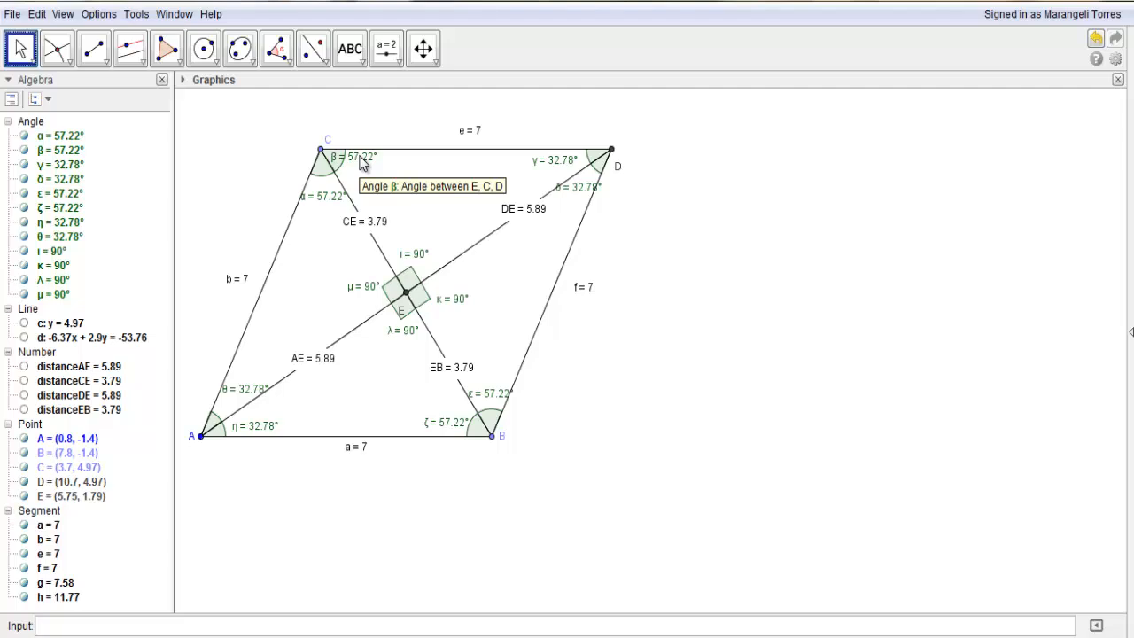
Open the object properties of angle β at vertex C and set its label to show only the value.
right_click(362, 164)
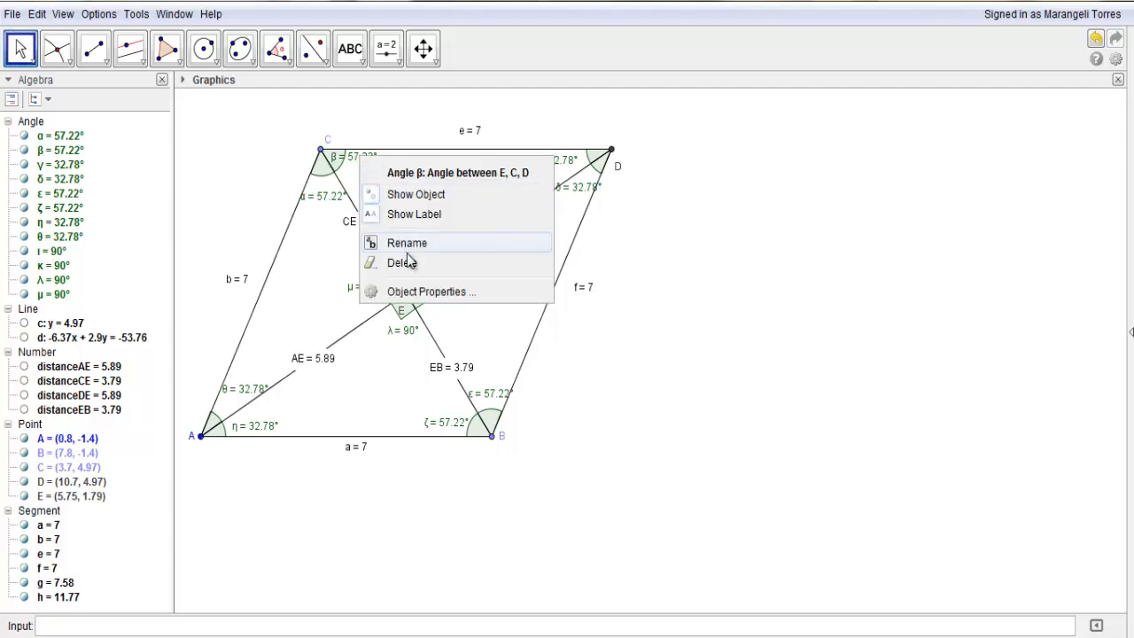
left_click(420, 293)
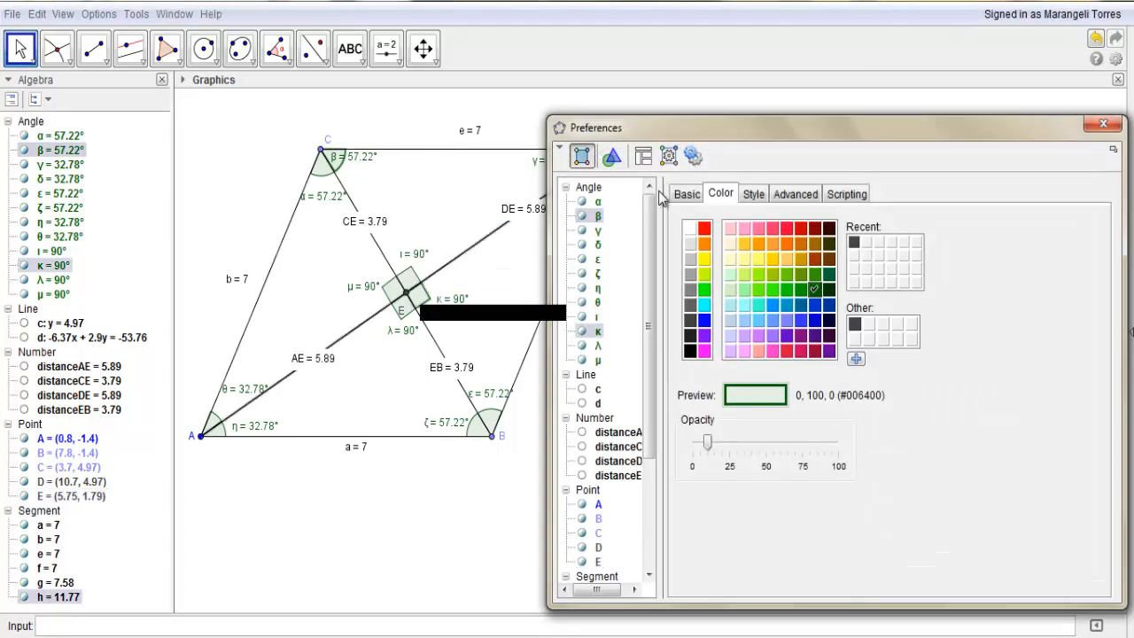
left_click_drag(745, 129, 818, 126)
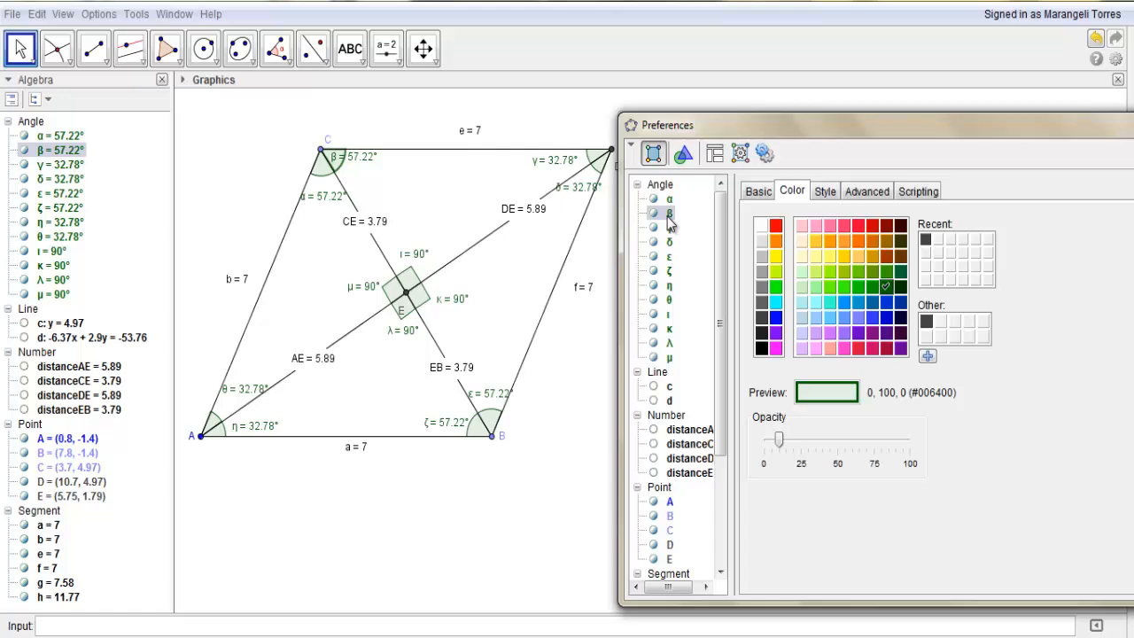
left_click(760, 193)
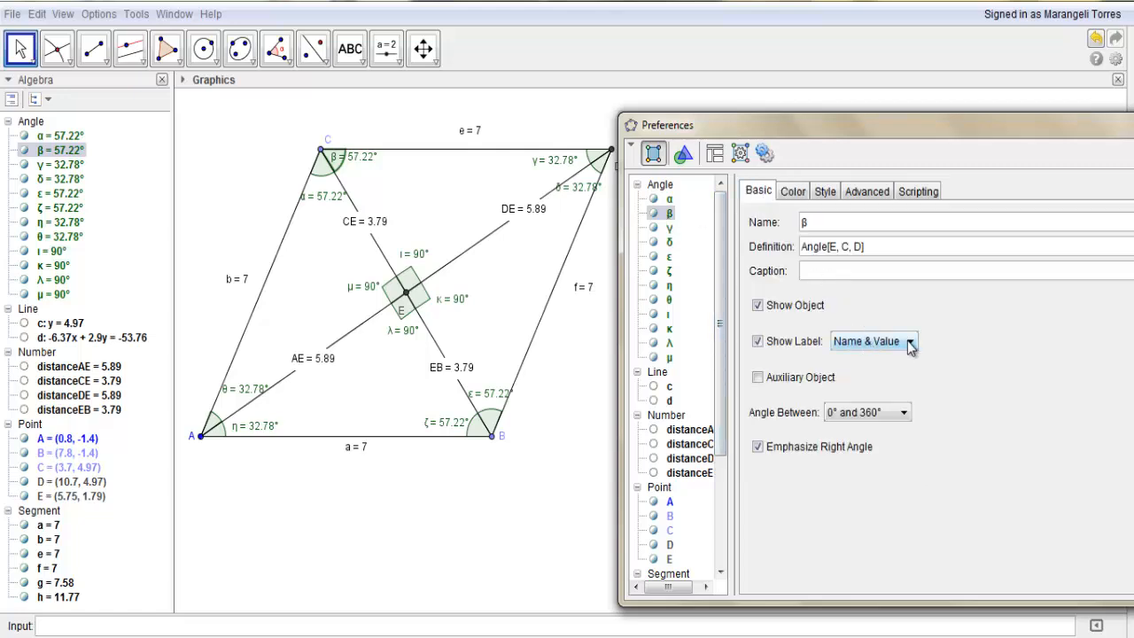
left_click(911, 344)
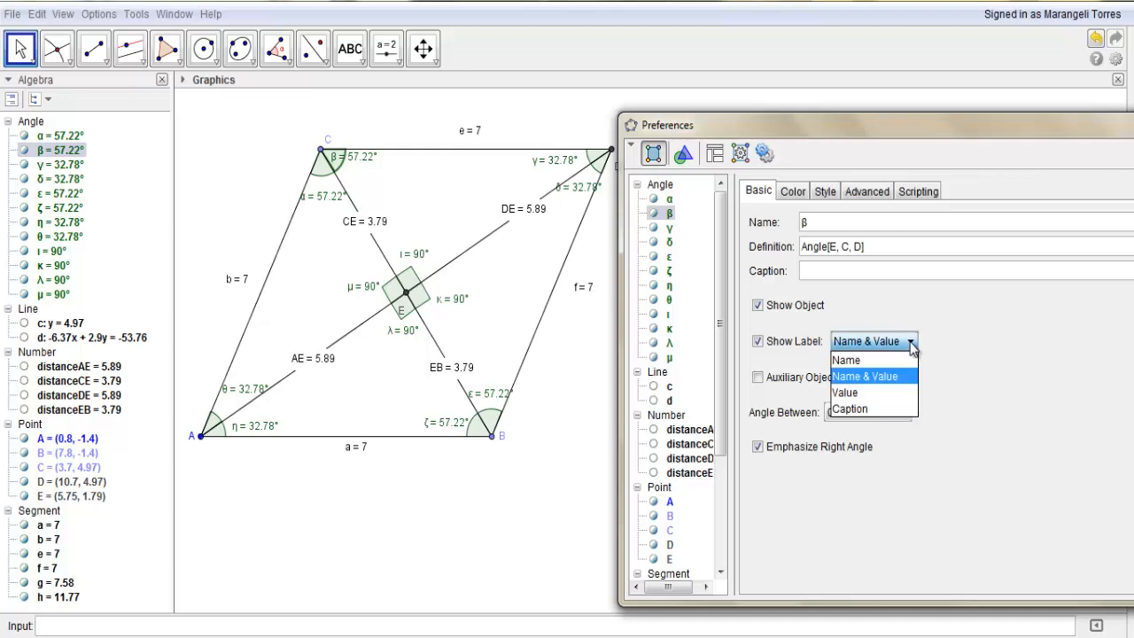
left_click(845, 393)
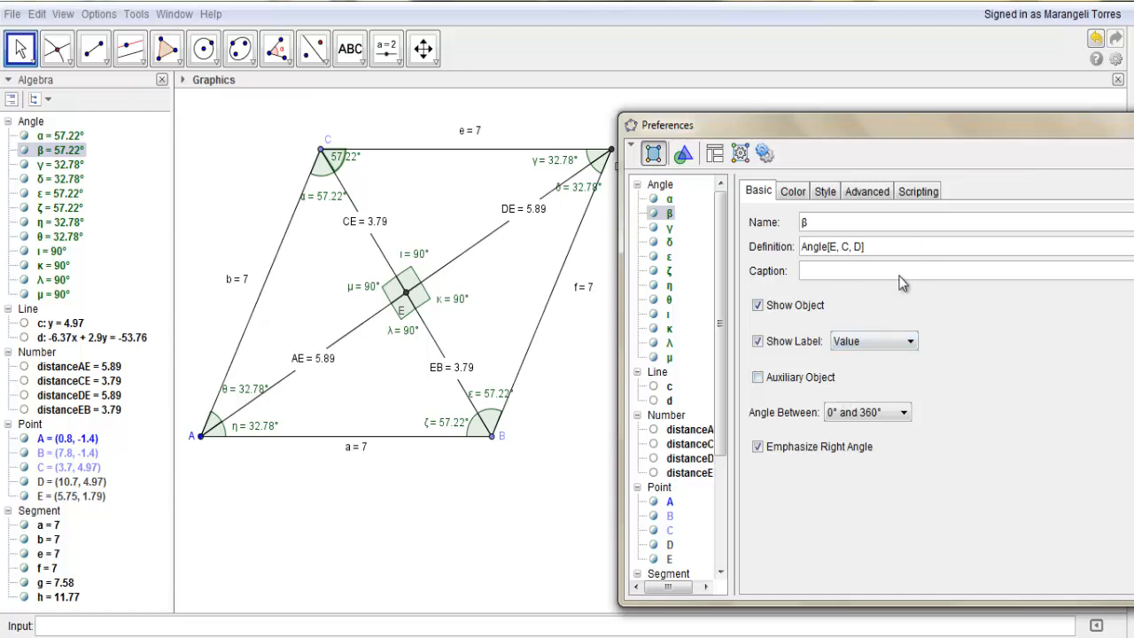
Identify angle α by briefly hiding and reshowing it, and set its label to Value.
left_click(669, 199, "ctrl")
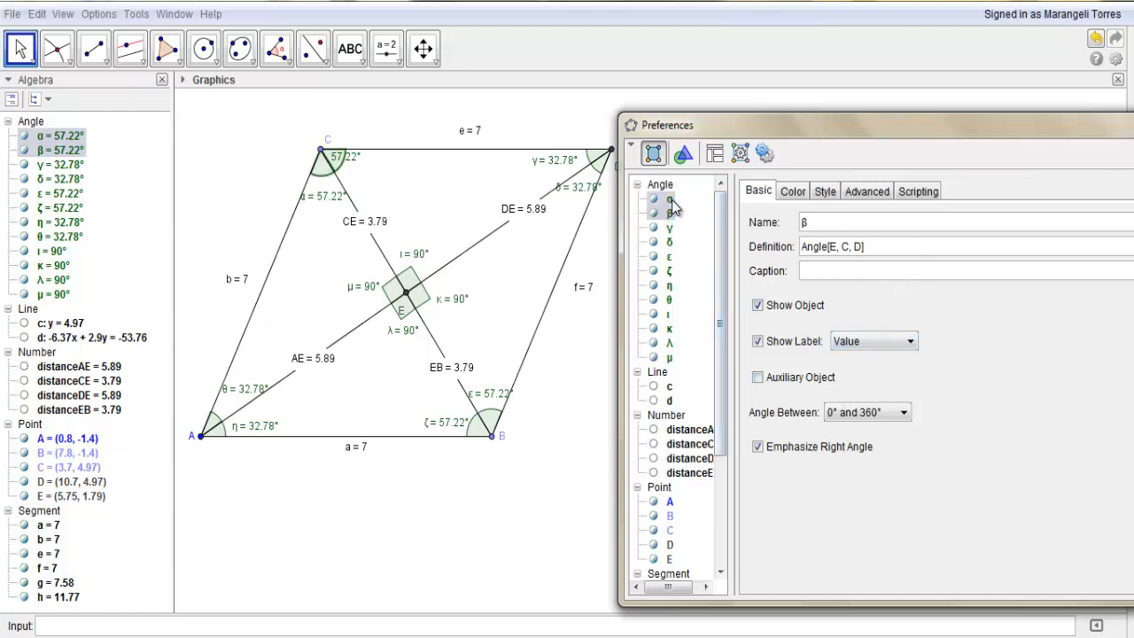
left_click(671, 202)
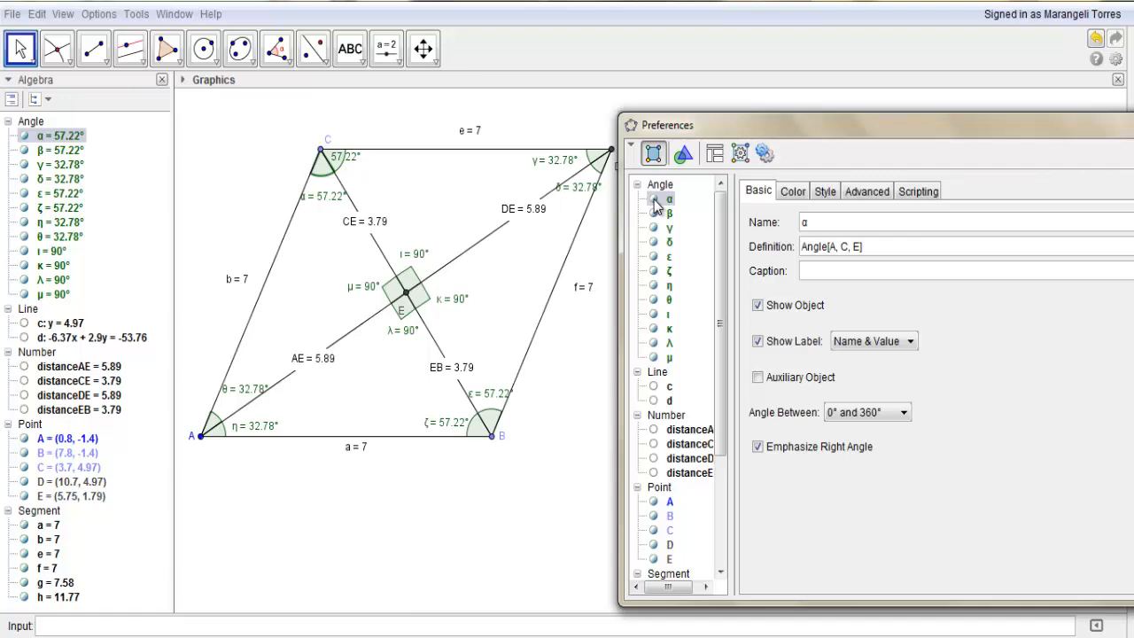
left_click(655, 201)
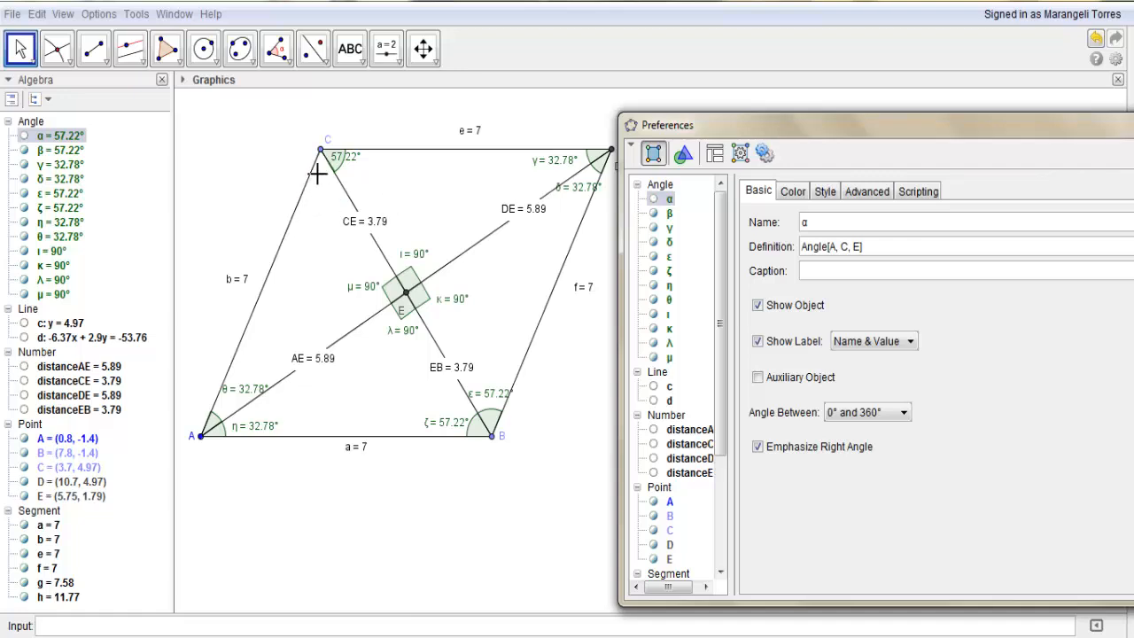
left_click(655, 202)
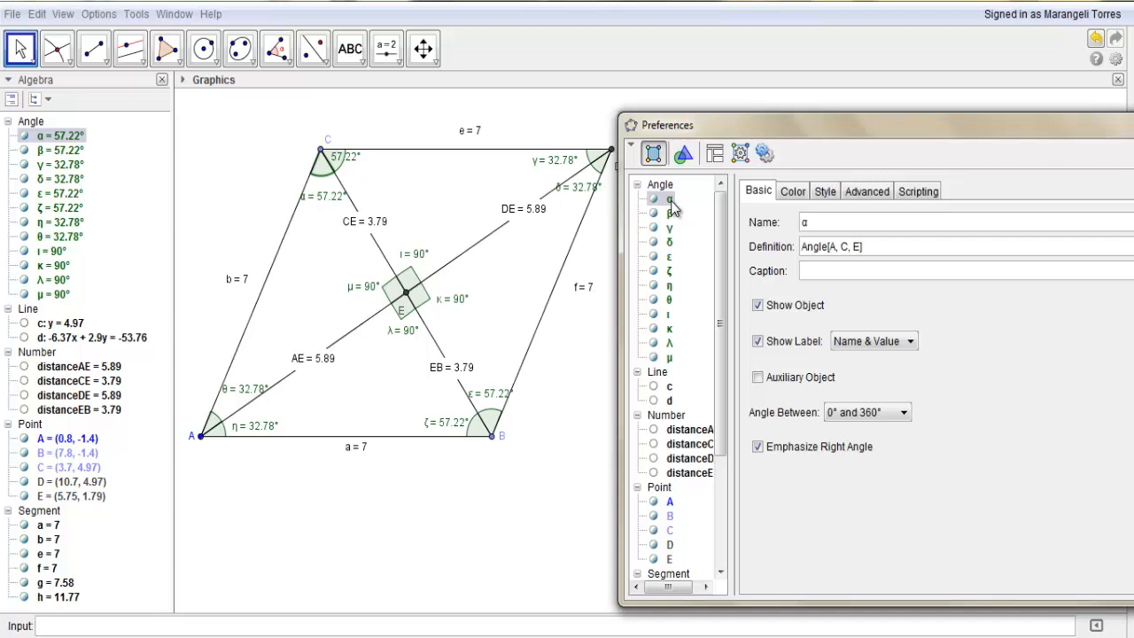
left_click(895, 340)
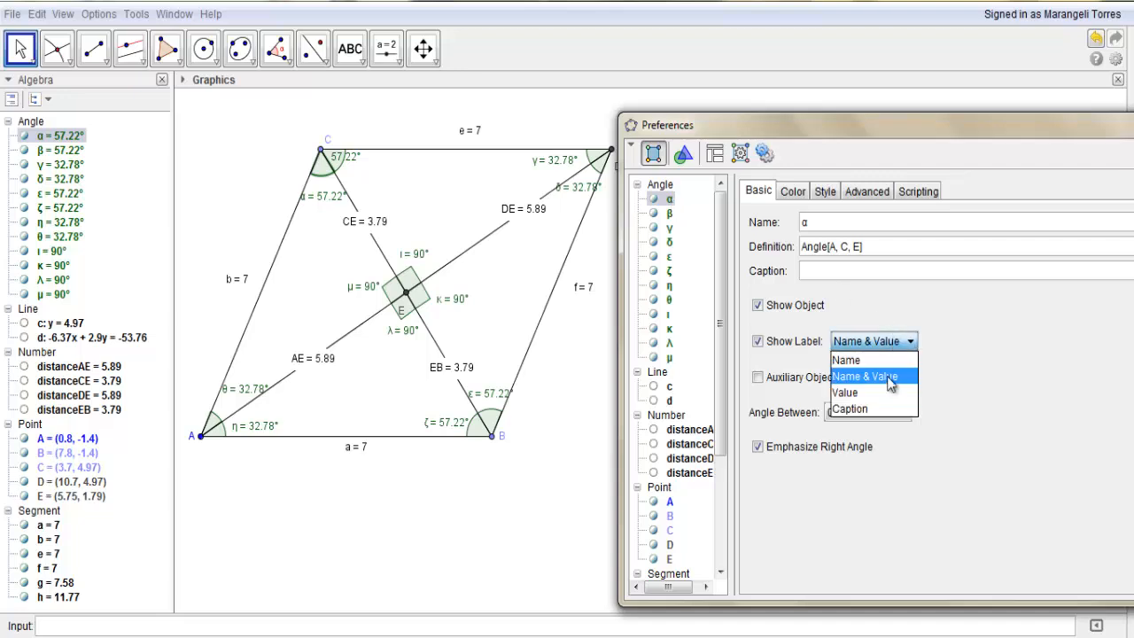
left_click(888, 392)
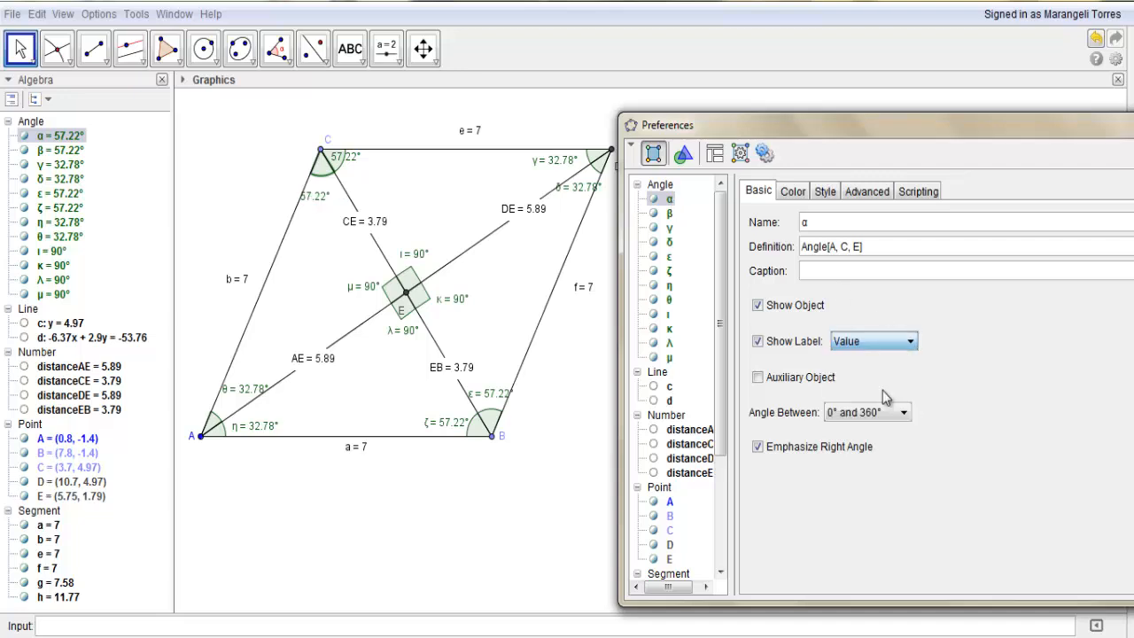
Set the labels of angles γ and δ at vertex D to show only their values.
left_click(671, 229)
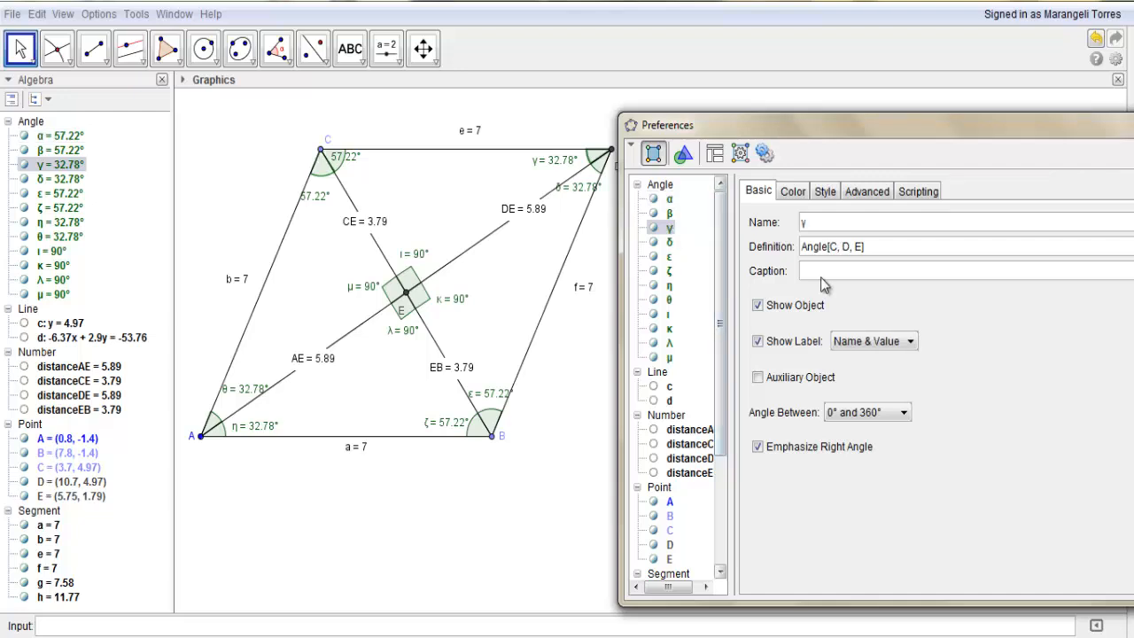
left_click(890, 341)
left_click(874, 394)
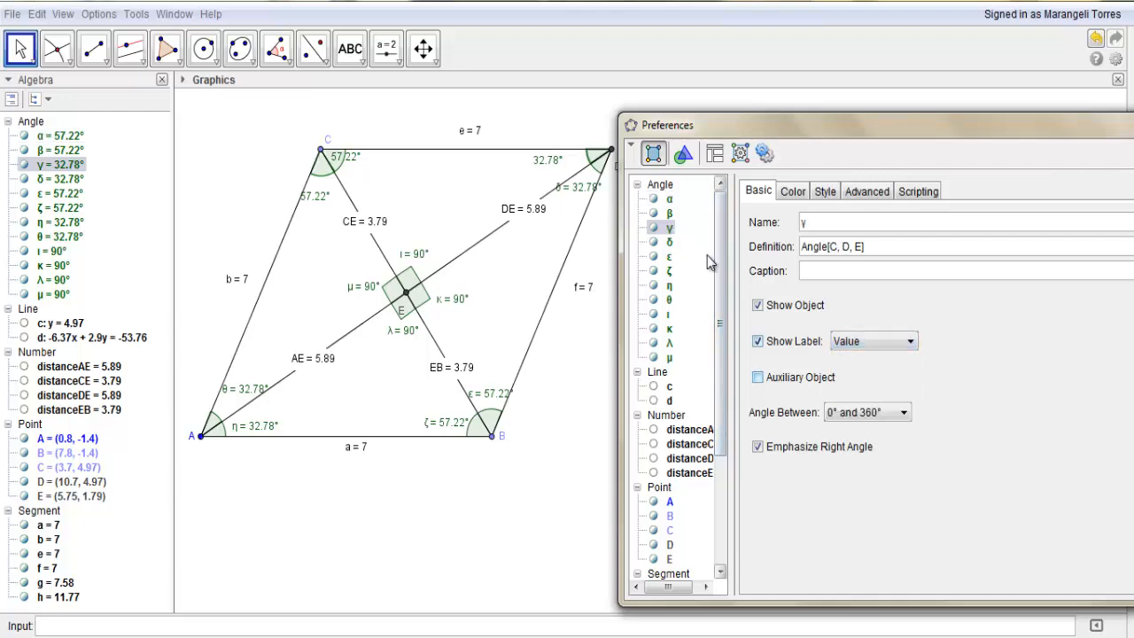
left_click(669, 243)
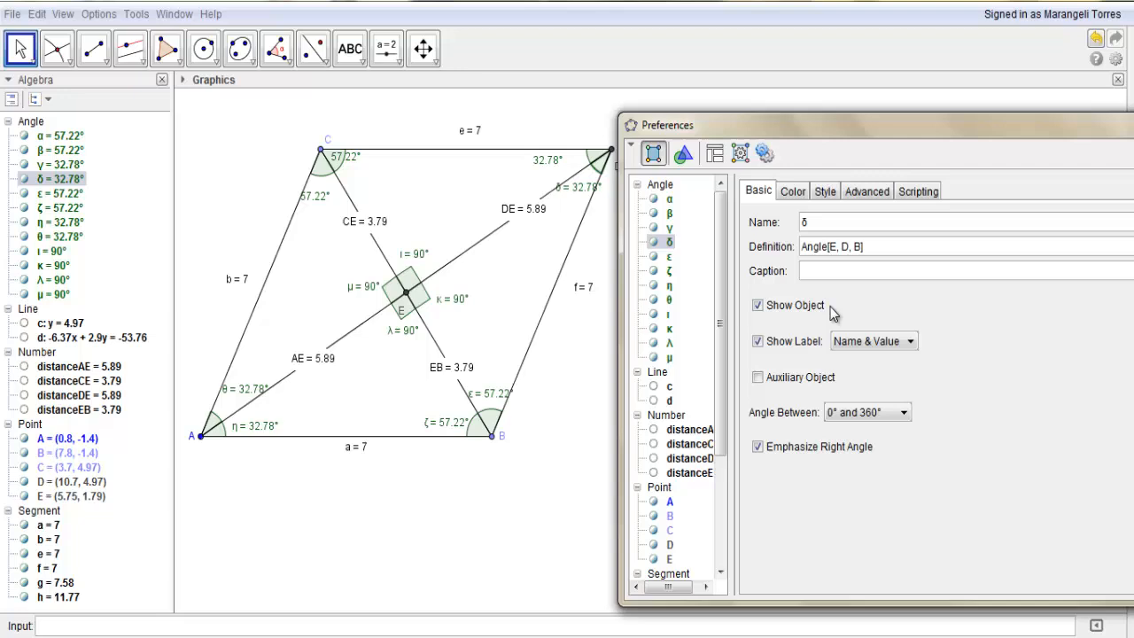
left_click(864, 342)
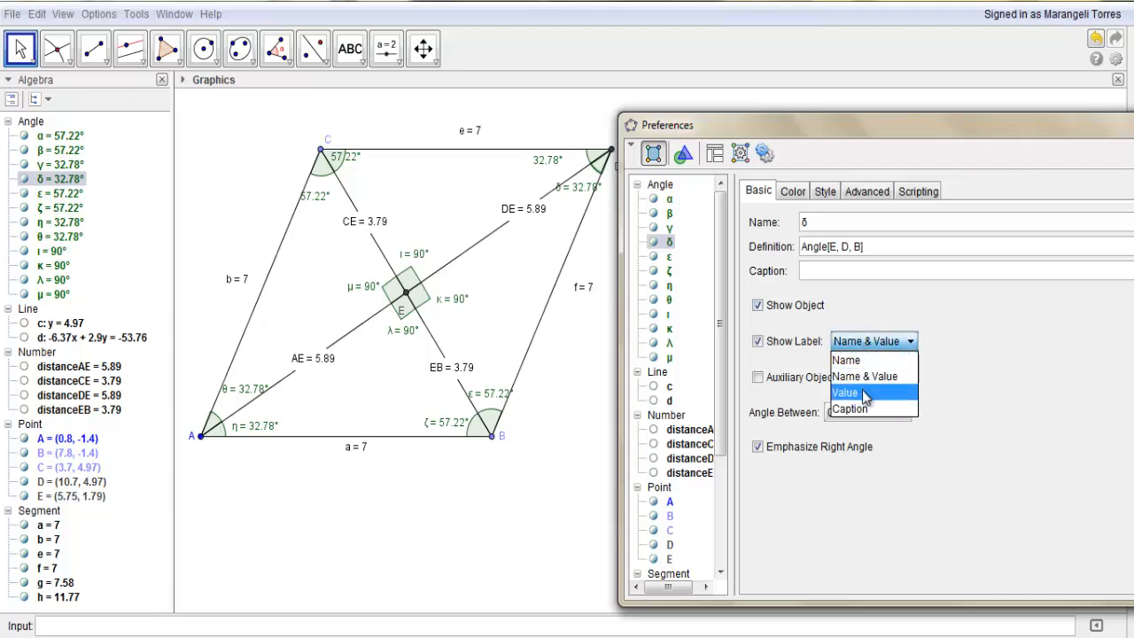
left_click(864, 394)
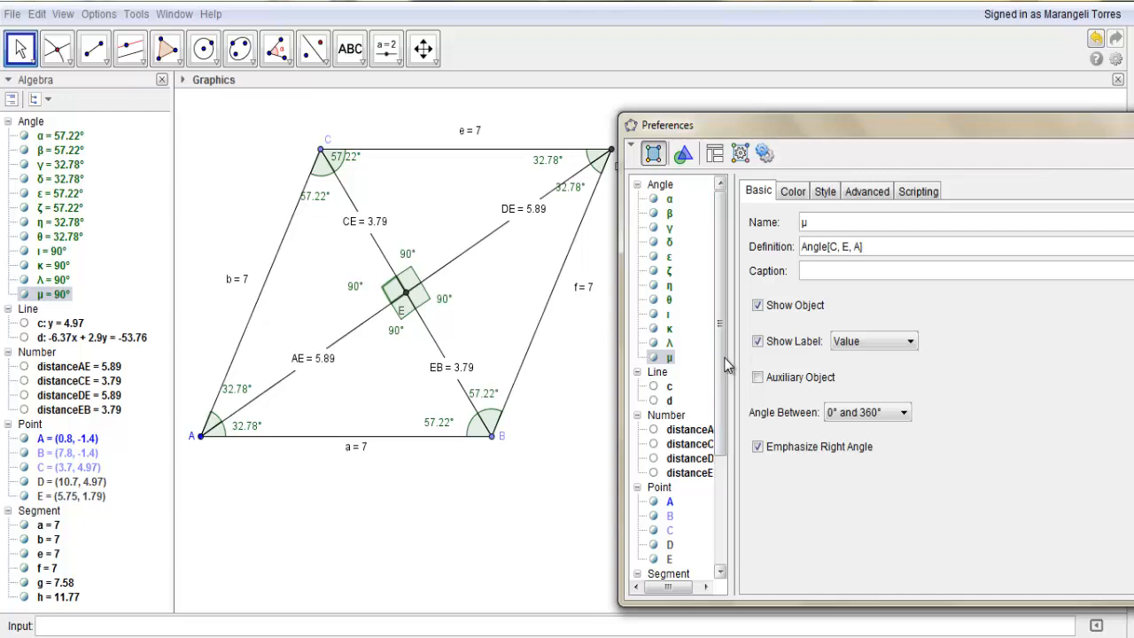
Set the labels of segments a and b to show only their values.
left_click_drag(722, 369, 725, 476)
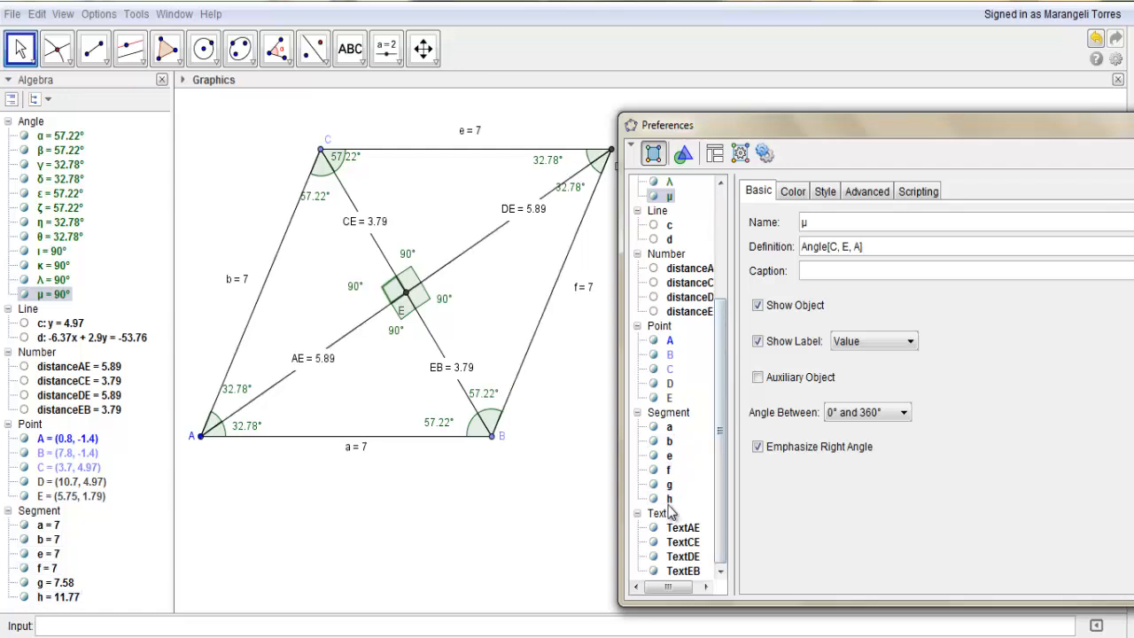
left_click(669, 429)
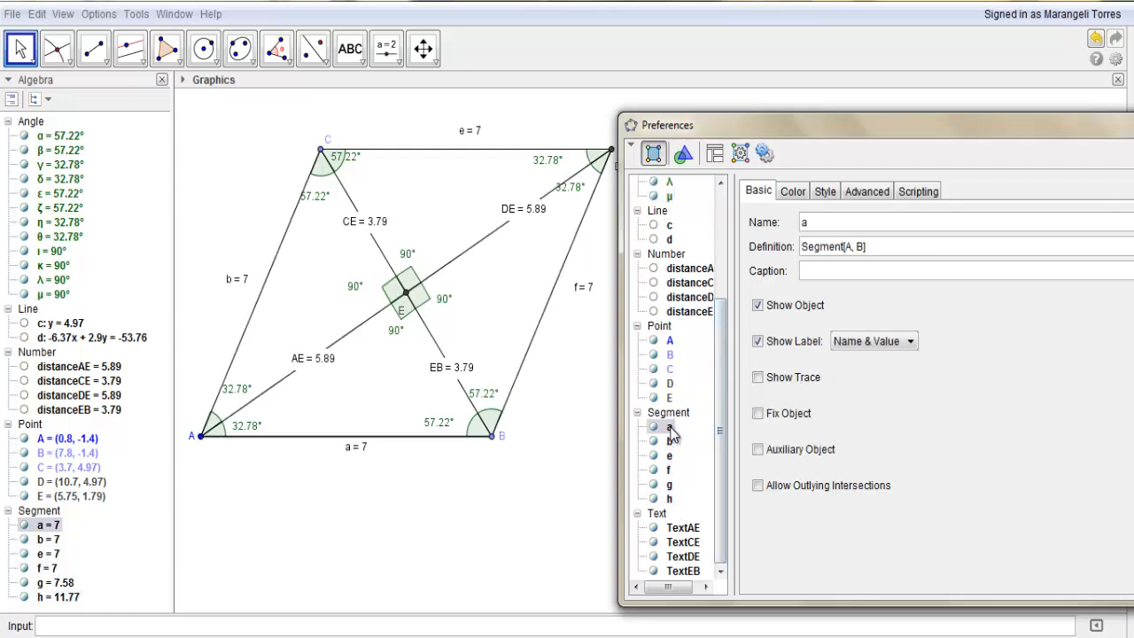
left_click(895, 346)
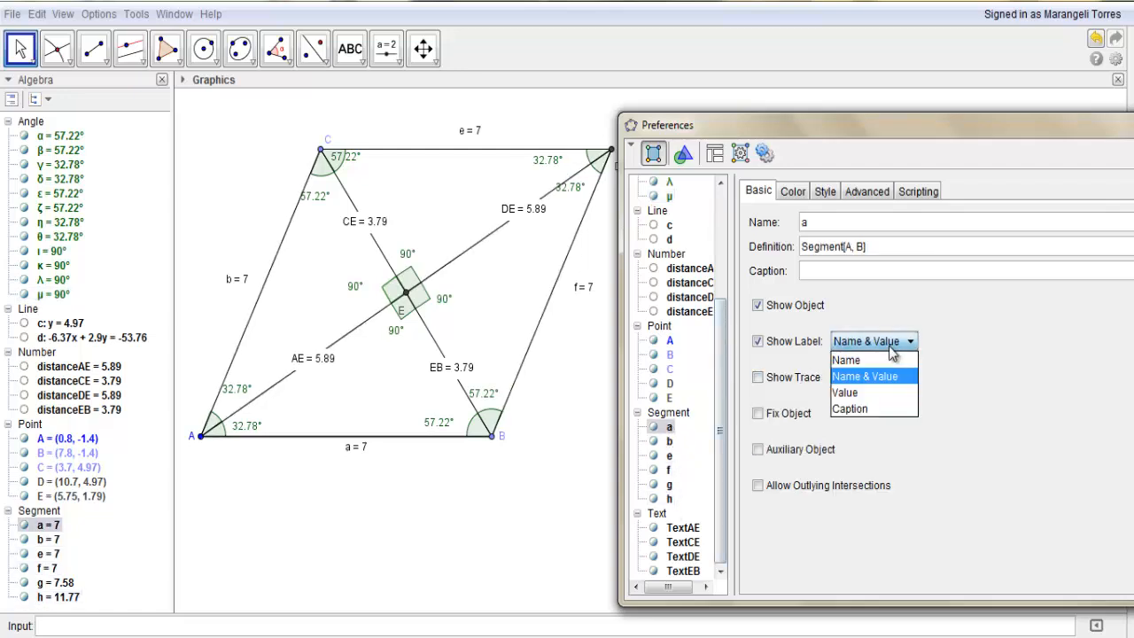
left_click(887, 394)
left_click(669, 440, "ctrl")
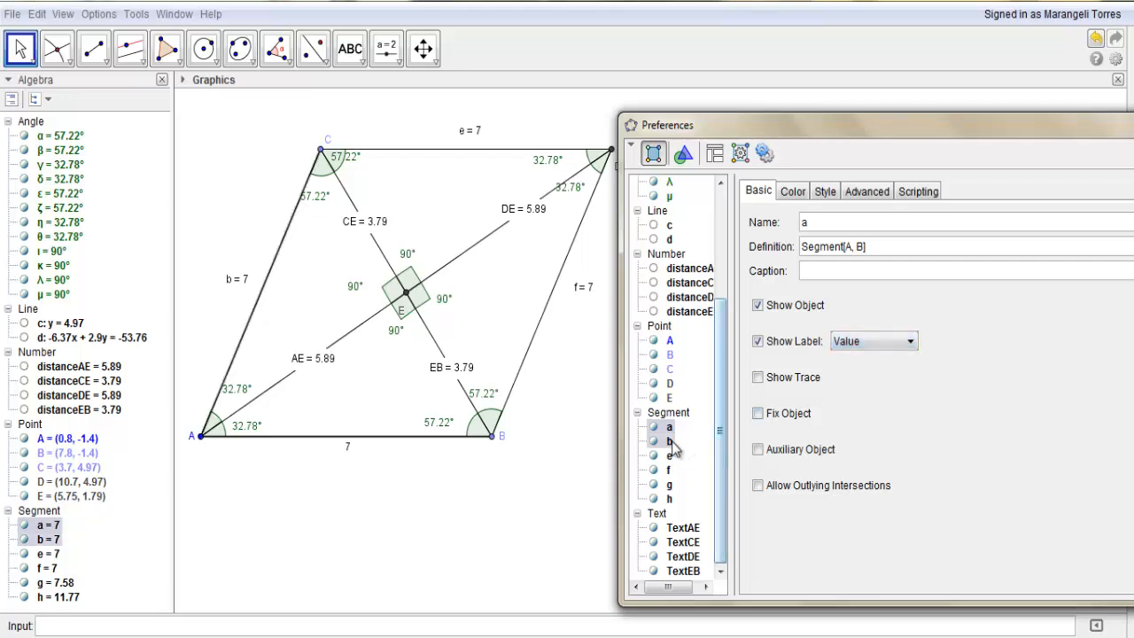
left_click(670, 443)
left_click(887, 342)
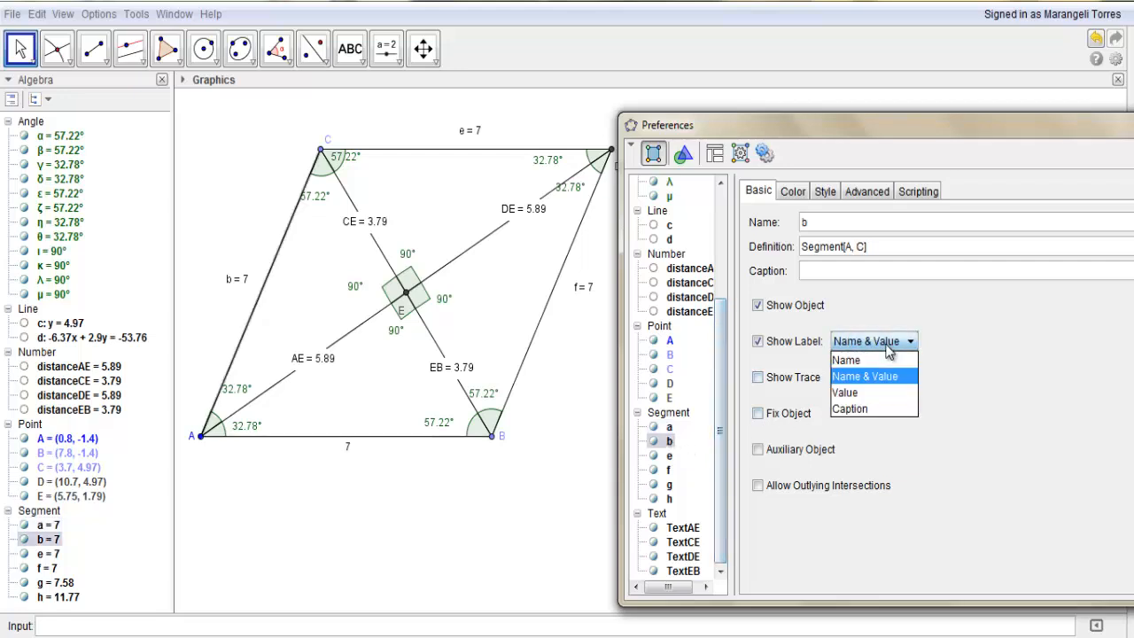
left_click(882, 391)
Set the labels of segments e and f to show only their values.
left_click(669, 456, "ctrl")
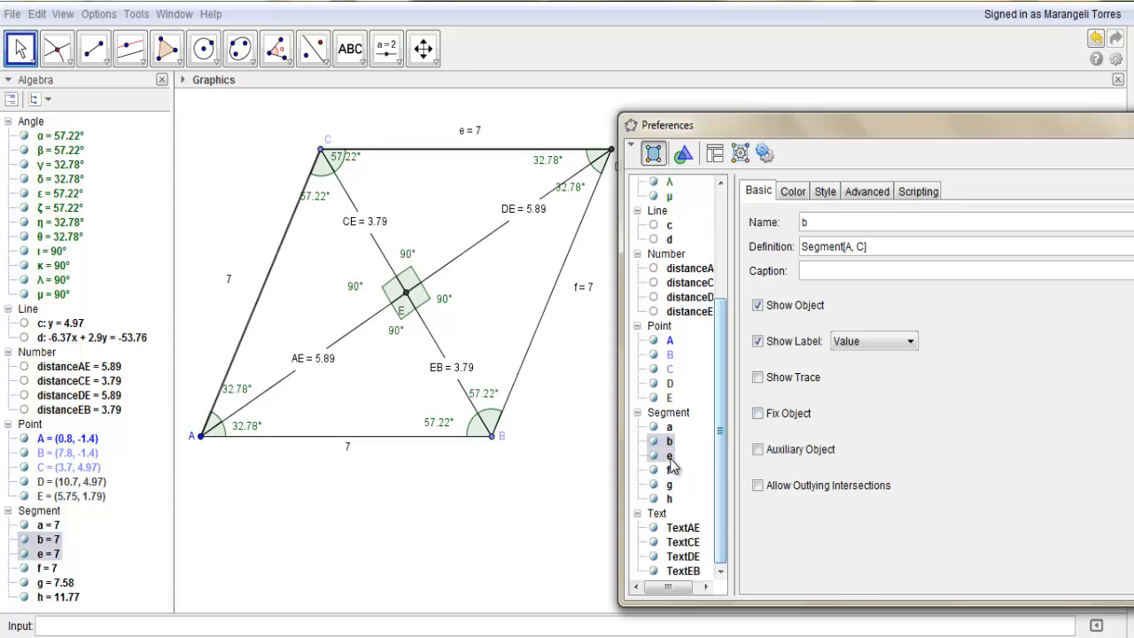
left_click(670, 457)
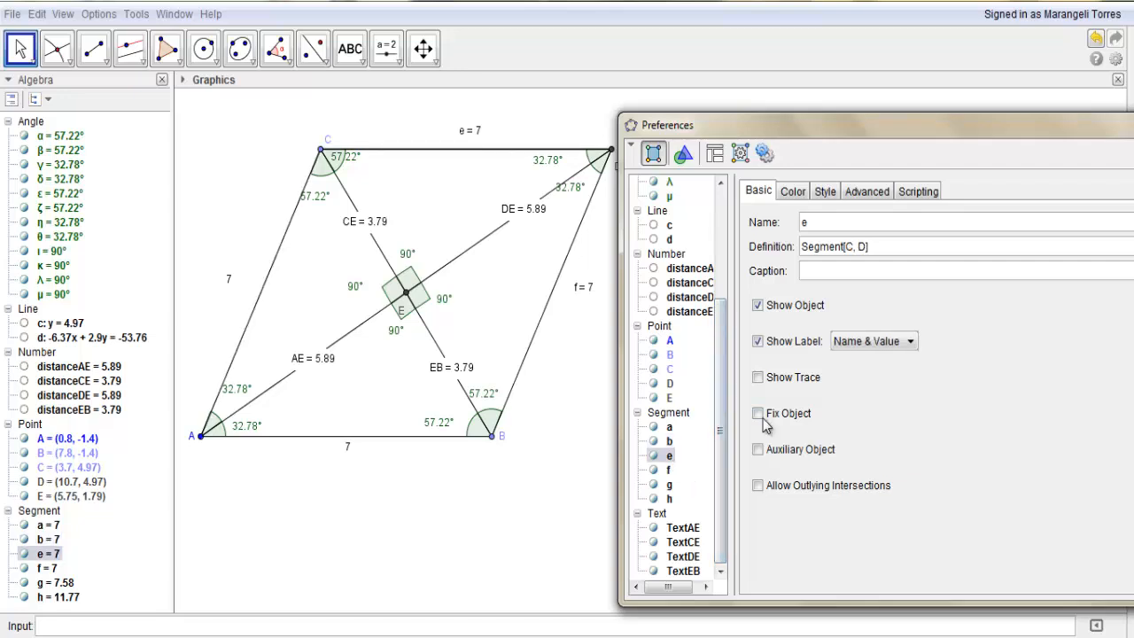
left_click(874, 342)
left_click(846, 392)
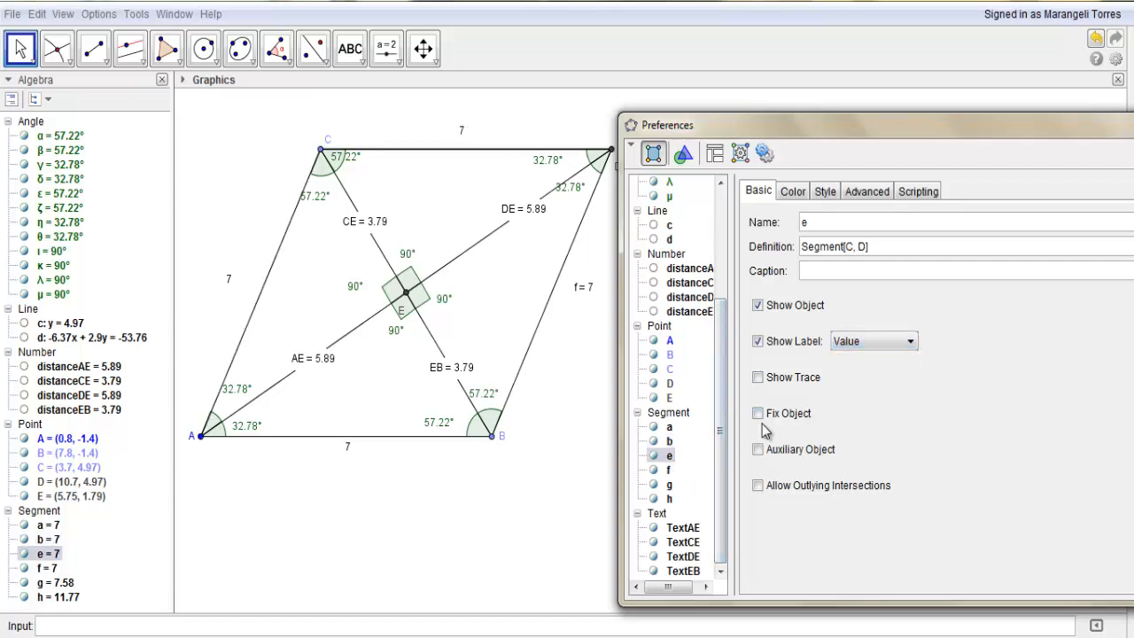
left_click(669, 471, "ctrl")
Review the definitions and label settings of segments a, b, e, f, g and h, and close the preferences.
left_click(670, 428)
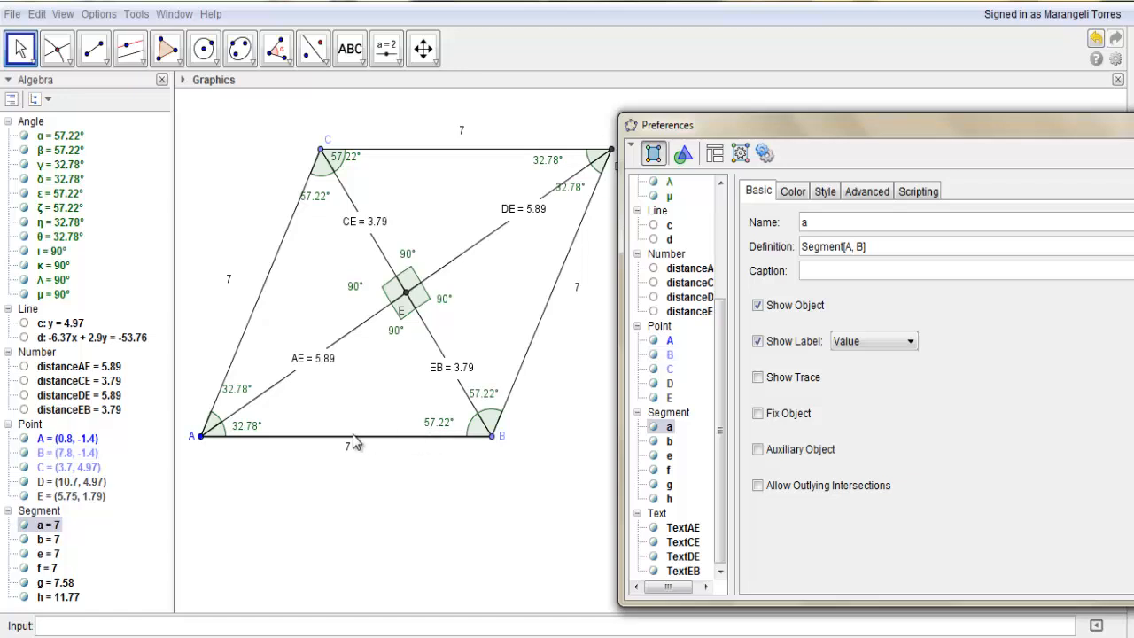
left_click(671, 442)
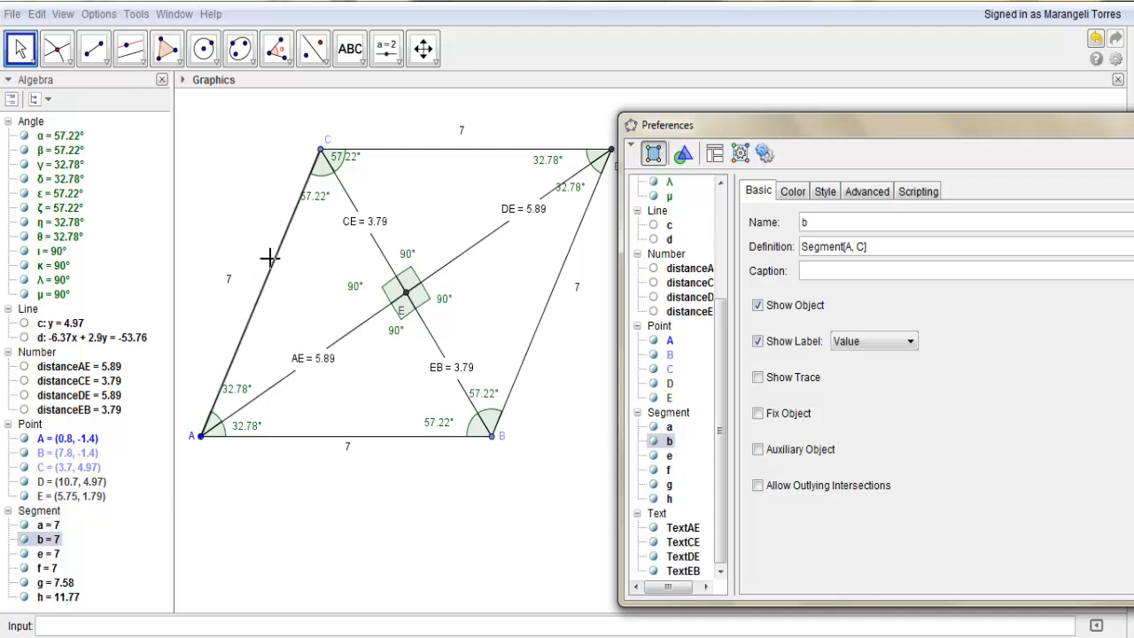
left_click(670, 457)
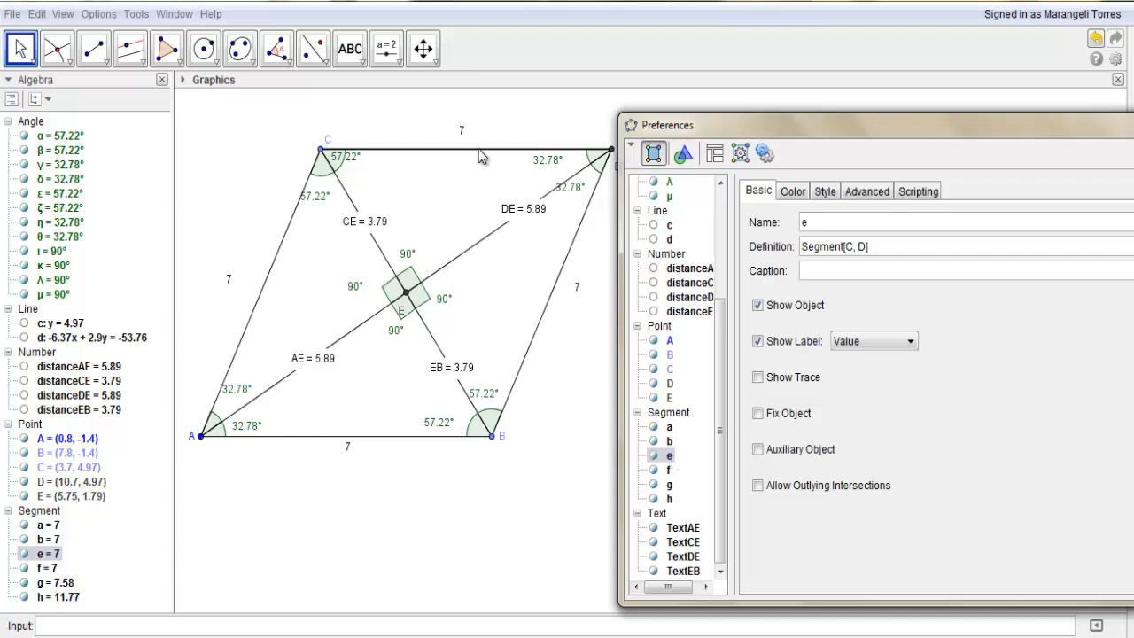
left_click(671, 470)
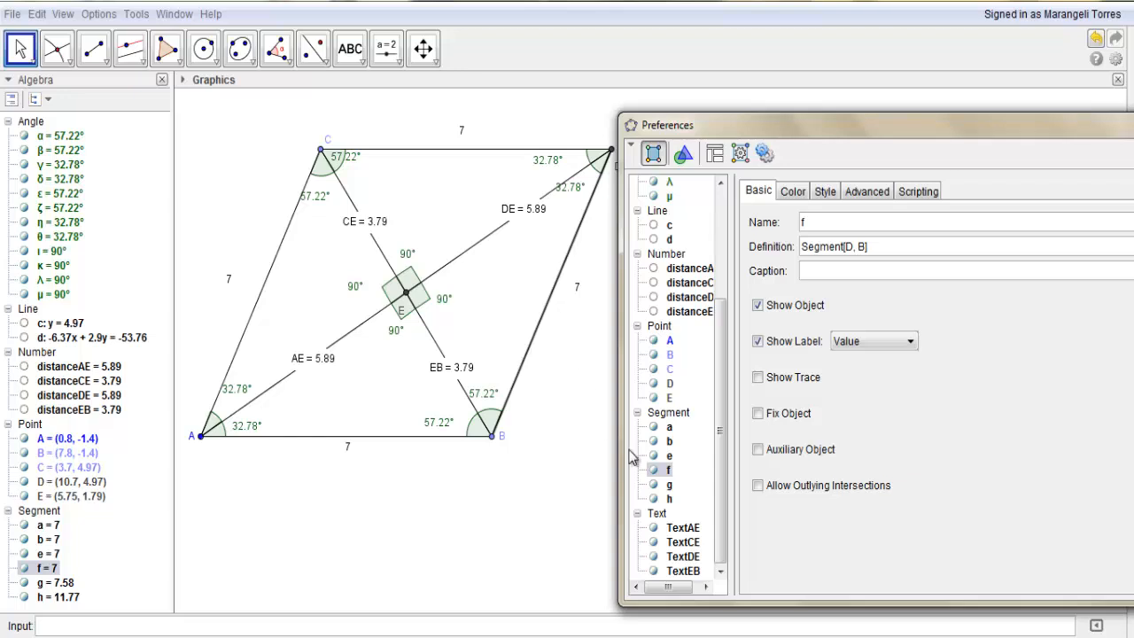
left_click(669, 484)
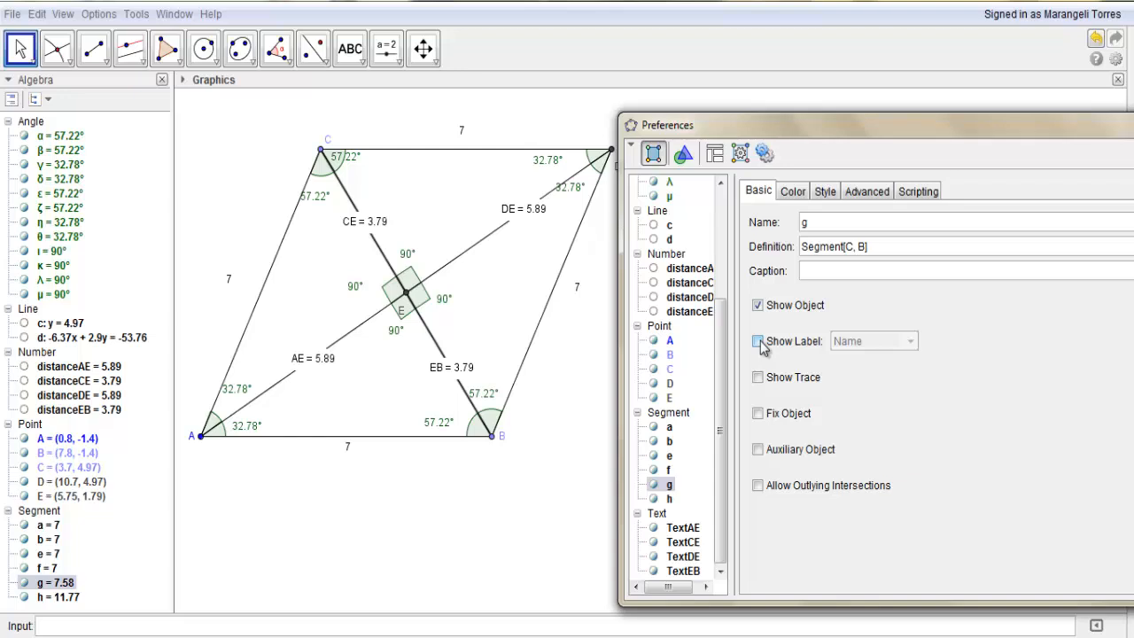
left_click(670, 499)
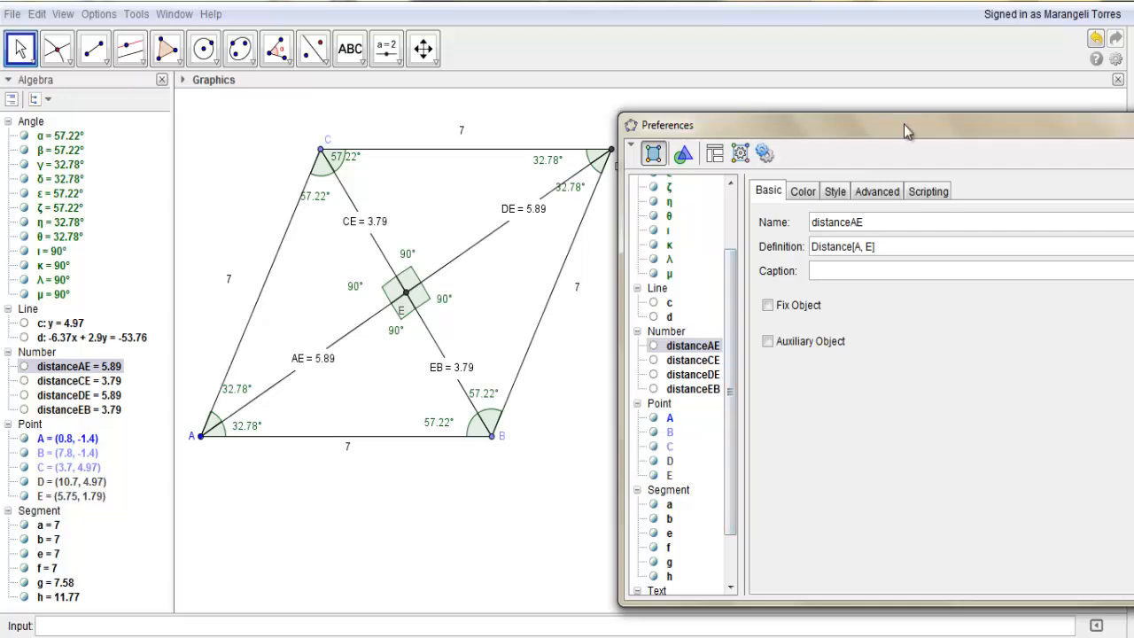
left_click_drag(904, 124, 715, 179)
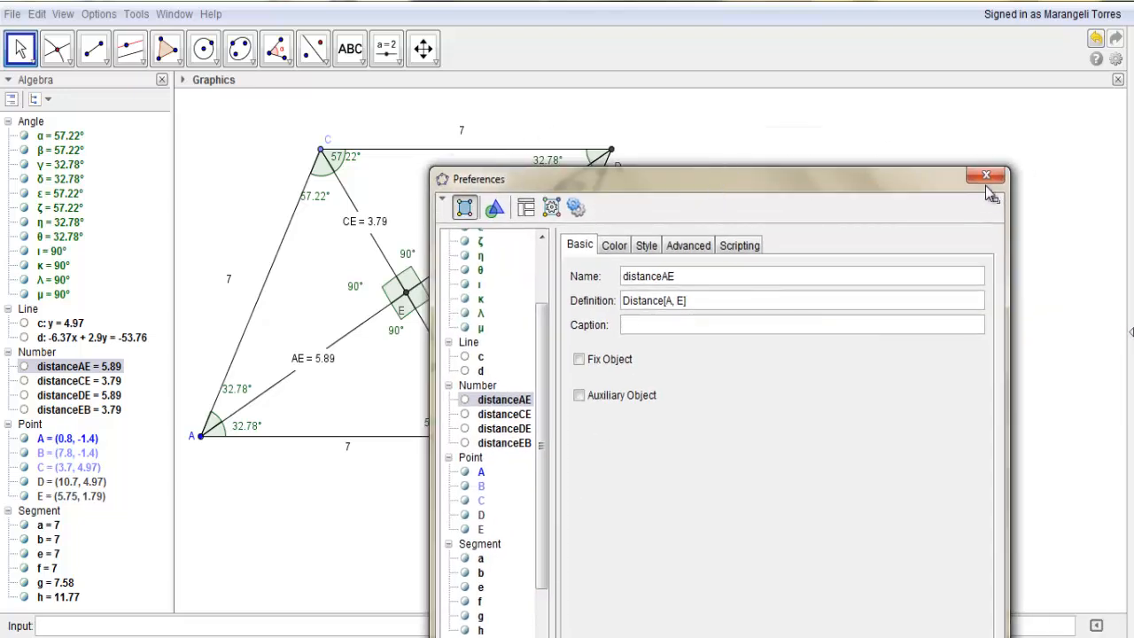
left_click(987, 178)
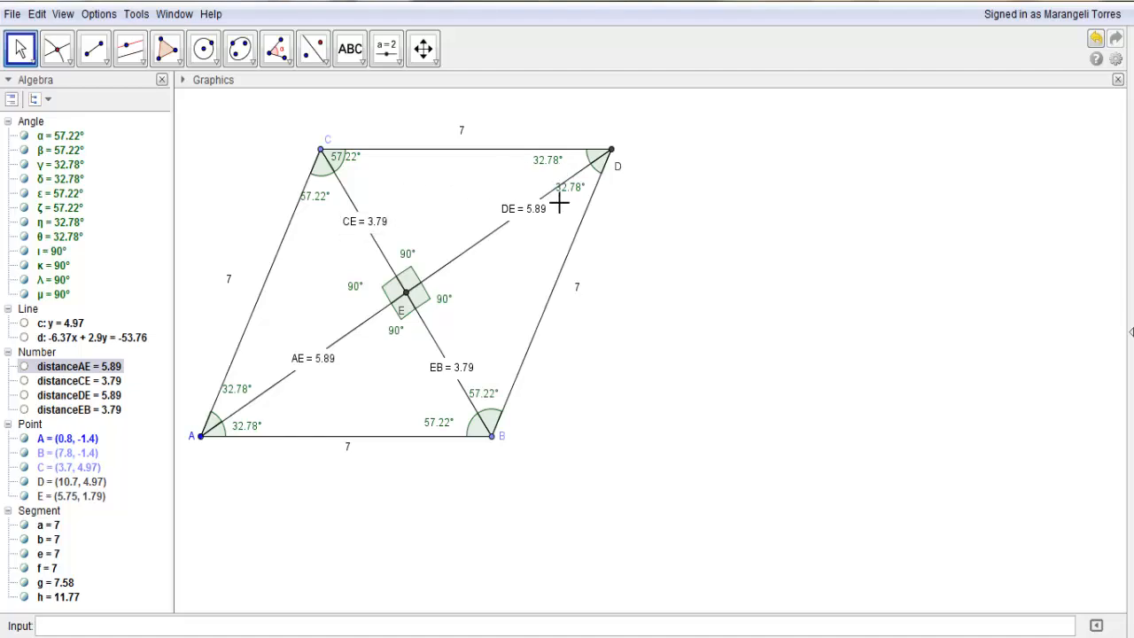
Set the rounding of all displayed values to 0 decimal places.
left_click(111, 20)
mouse_move(130, 62)
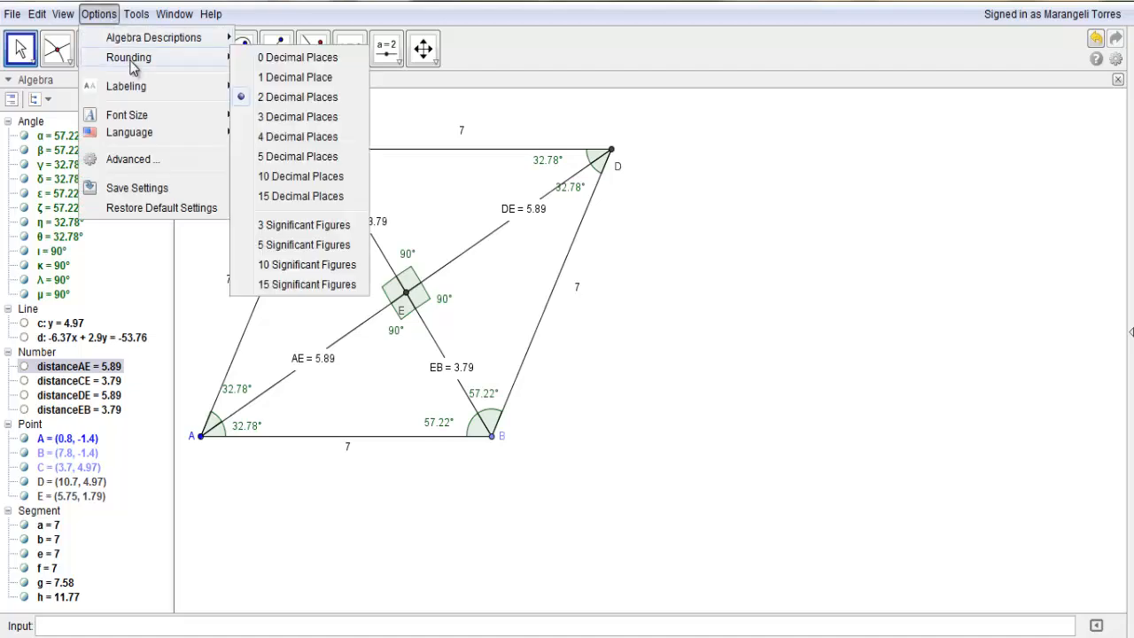
left_click(286, 59)
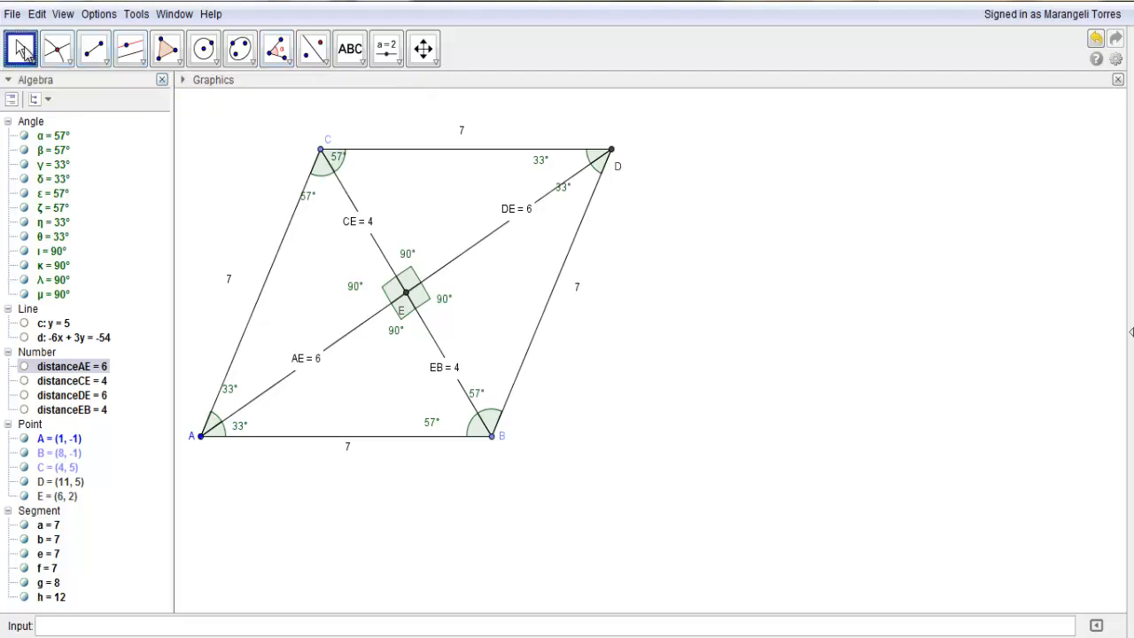
Reposition the 57° and 33° angle labels beside their arcs at vertices C, D, B and A.
left_click_drag(338, 160, 355, 168)
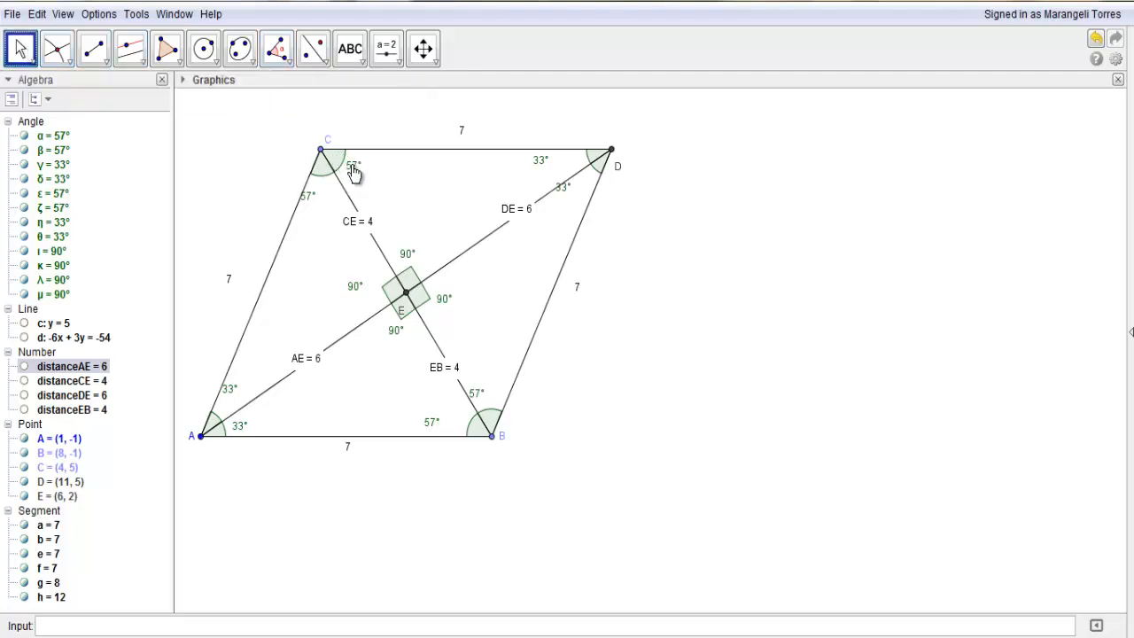
left_click_drag(310, 204, 326, 199)
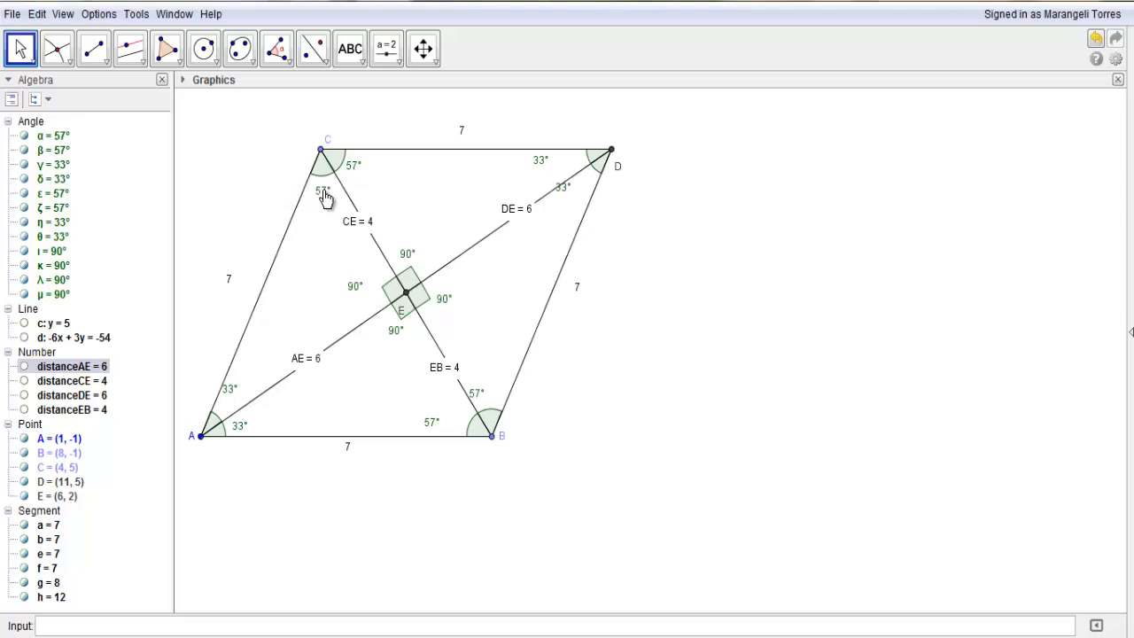
left_click_drag(542, 167, 588, 186)
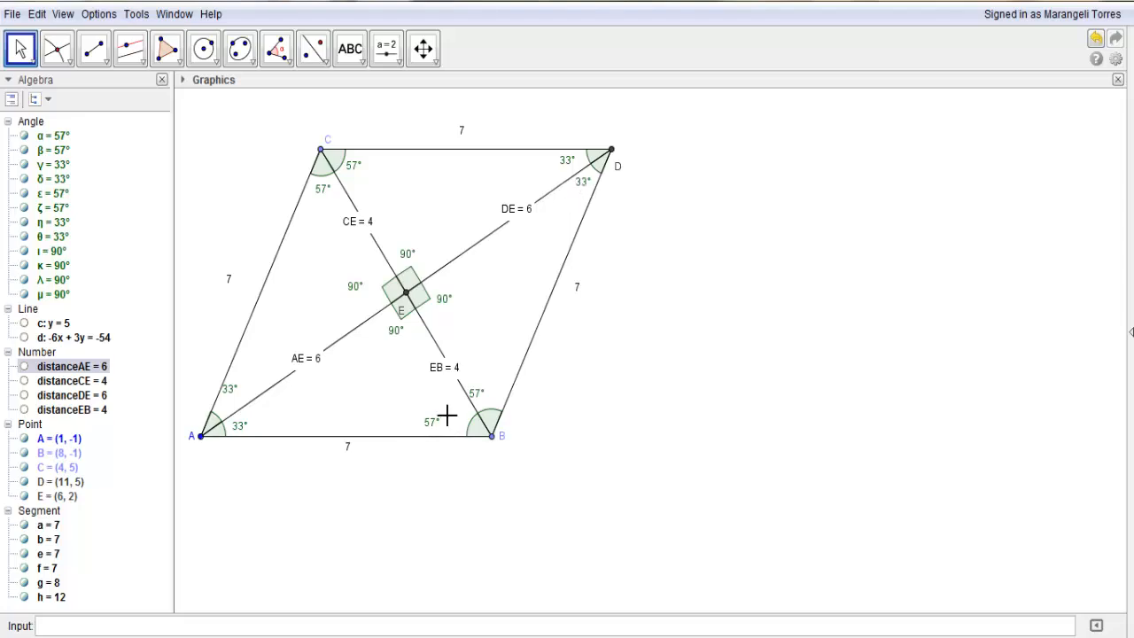
left_click_drag(434, 431, 490, 403)
left_click_drag(236, 400, 232, 407)
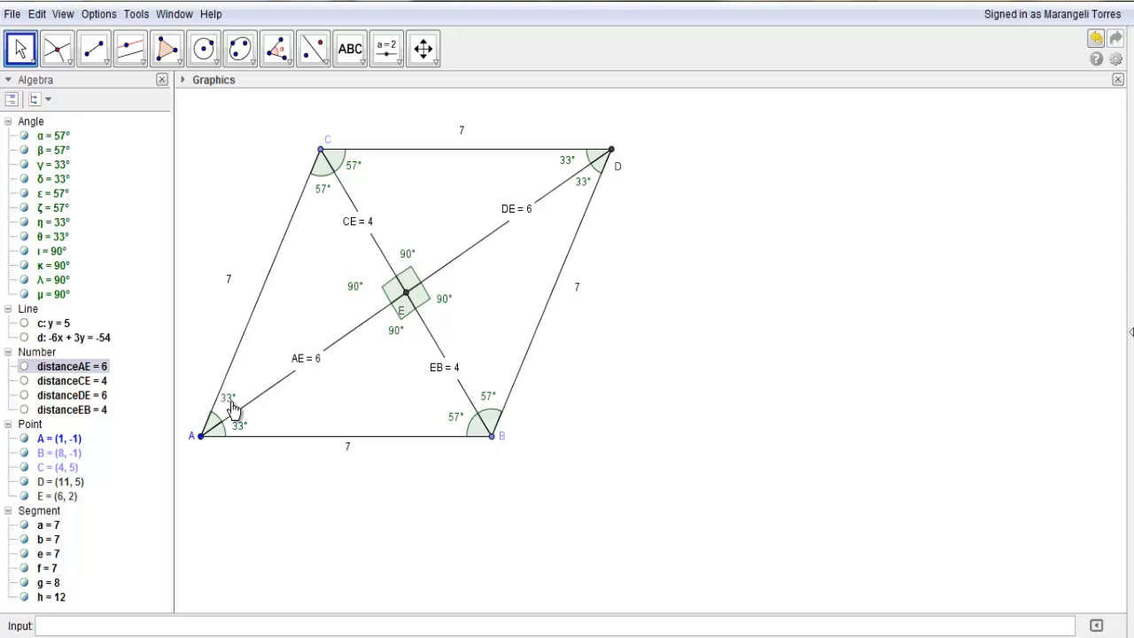
left_click(241, 429)
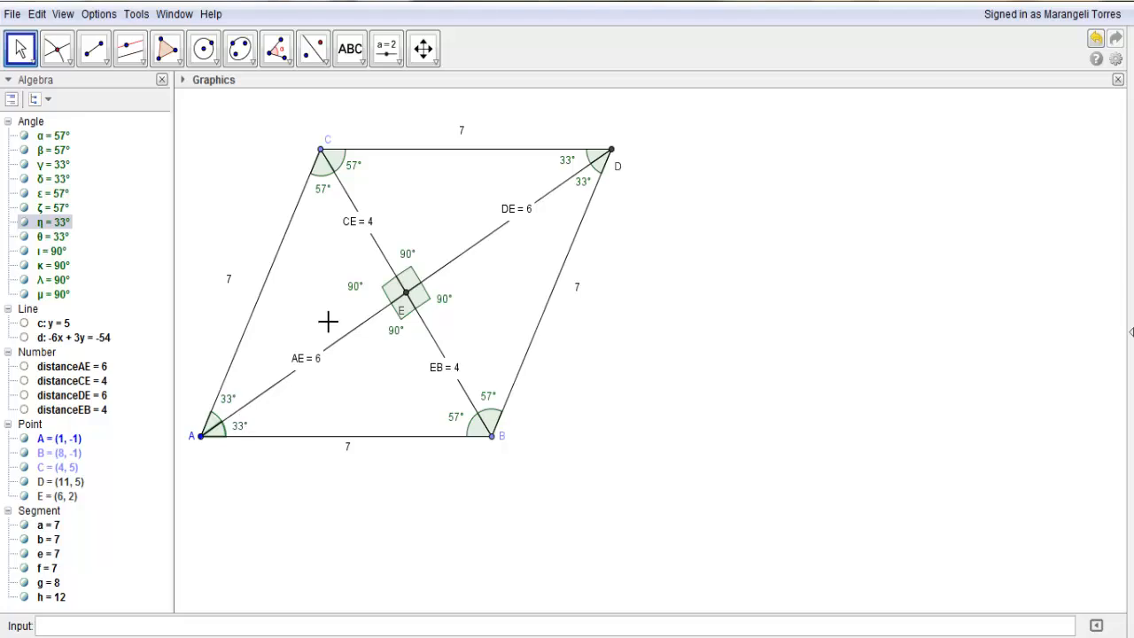
Adjust the positions of the 90° labels around intersection point E.
left_click_drag(358, 287, 409, 259)
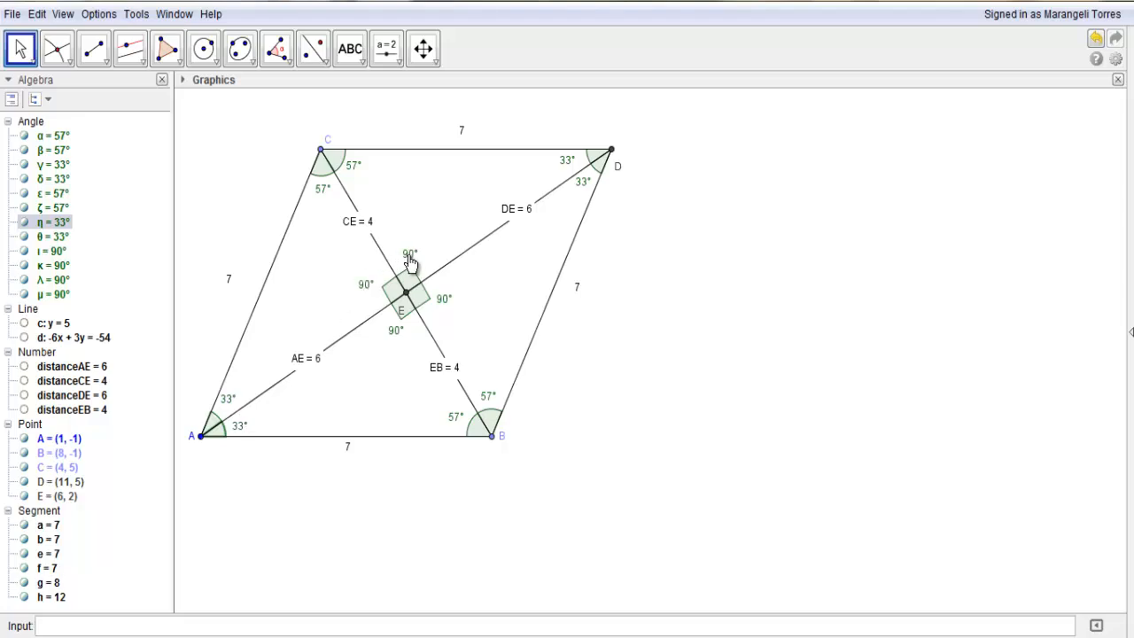
left_click_drag(443, 303, 440, 303)
left_click_drag(396, 341, 399, 343)
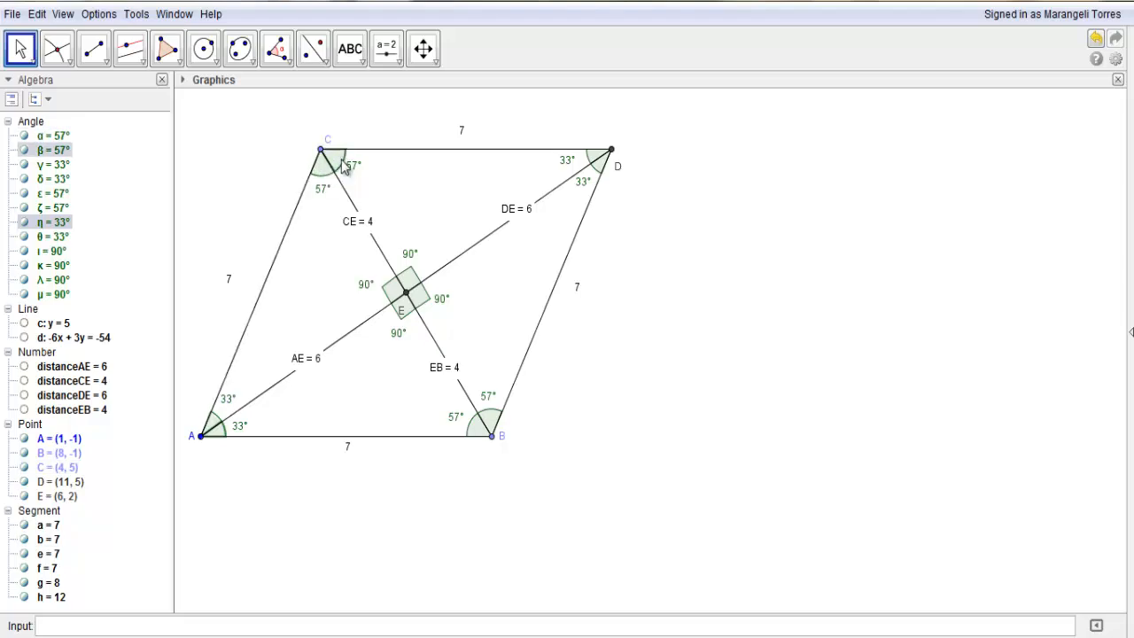
Color angle α, between A, C and E, red (255, 0, 0) with an opacity of 50.
right_click(326, 181)
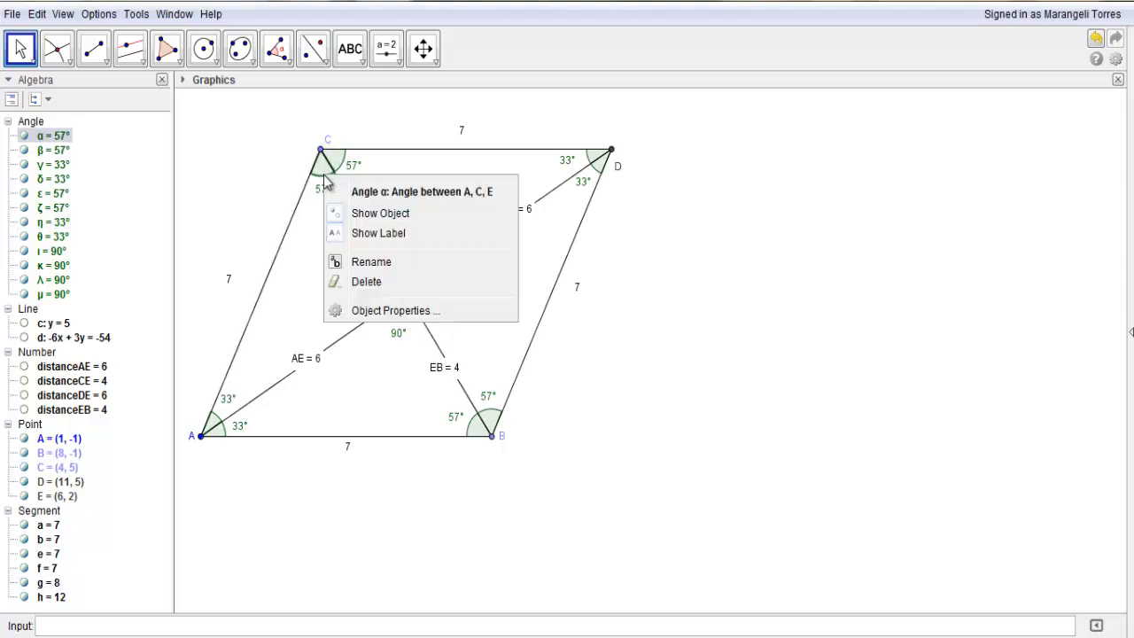
left_click(399, 311)
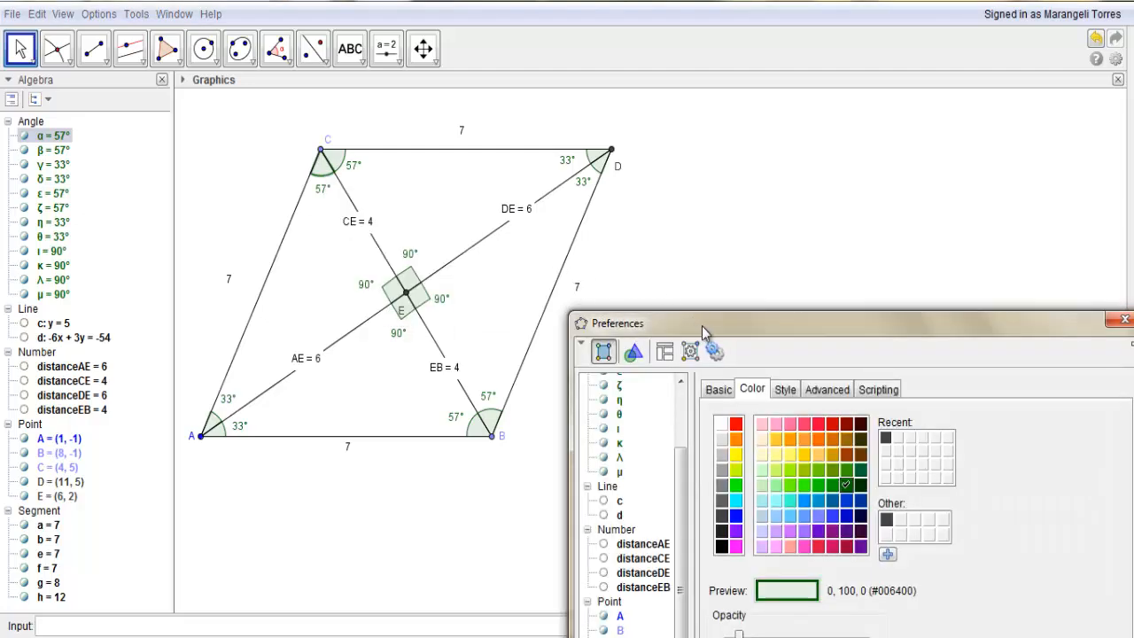
left_click_drag(703, 330, 699, 143)
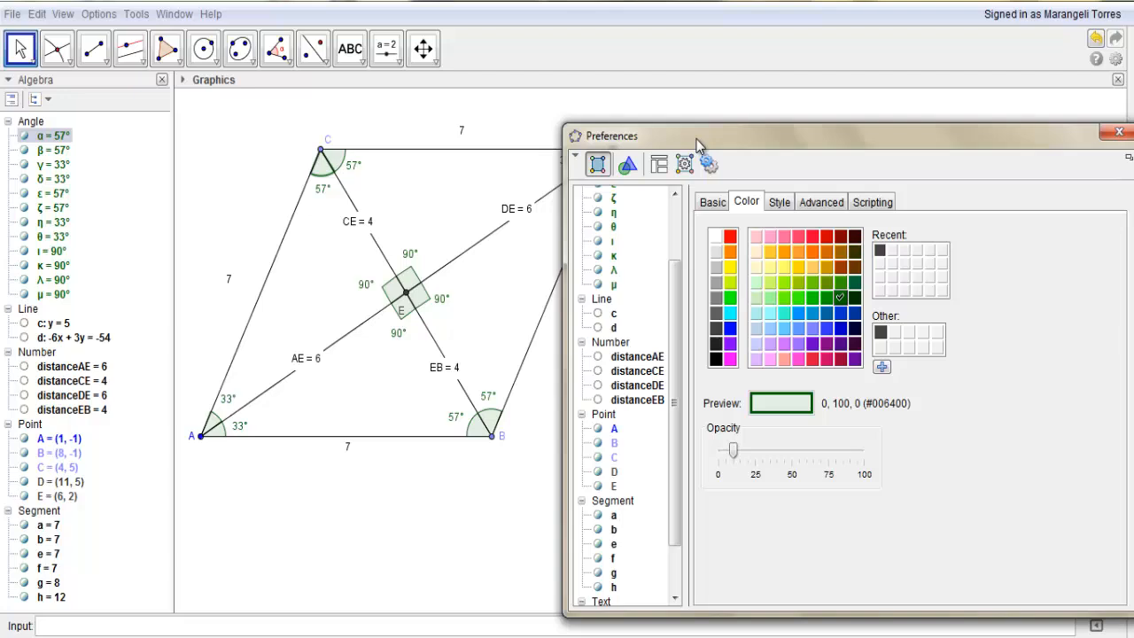
left_click(320, 154)
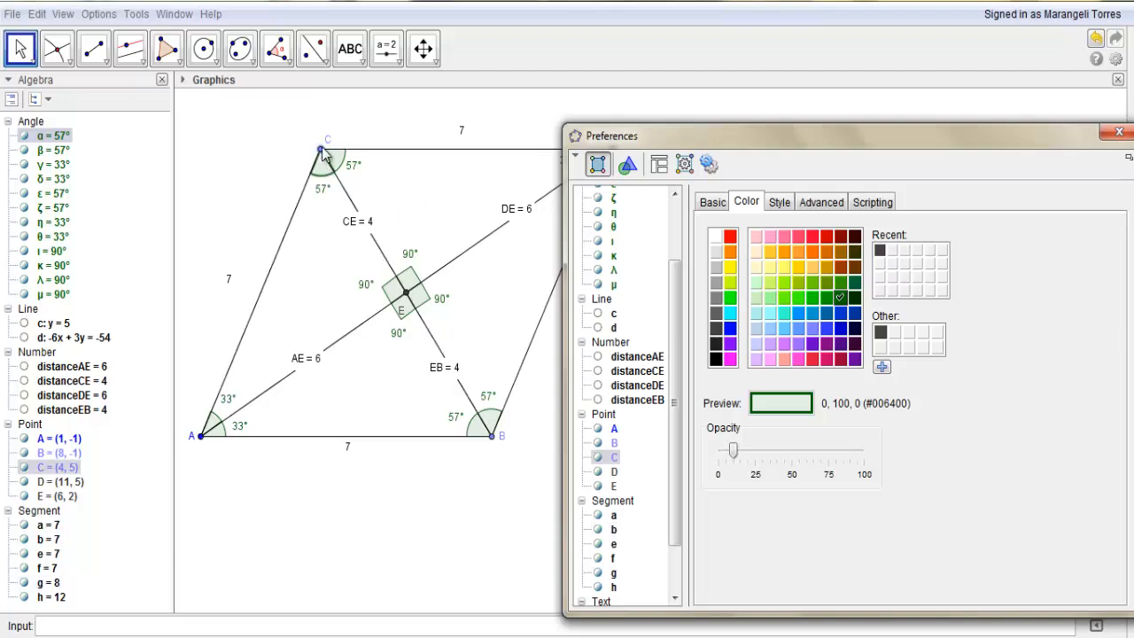
left_click(598, 257)
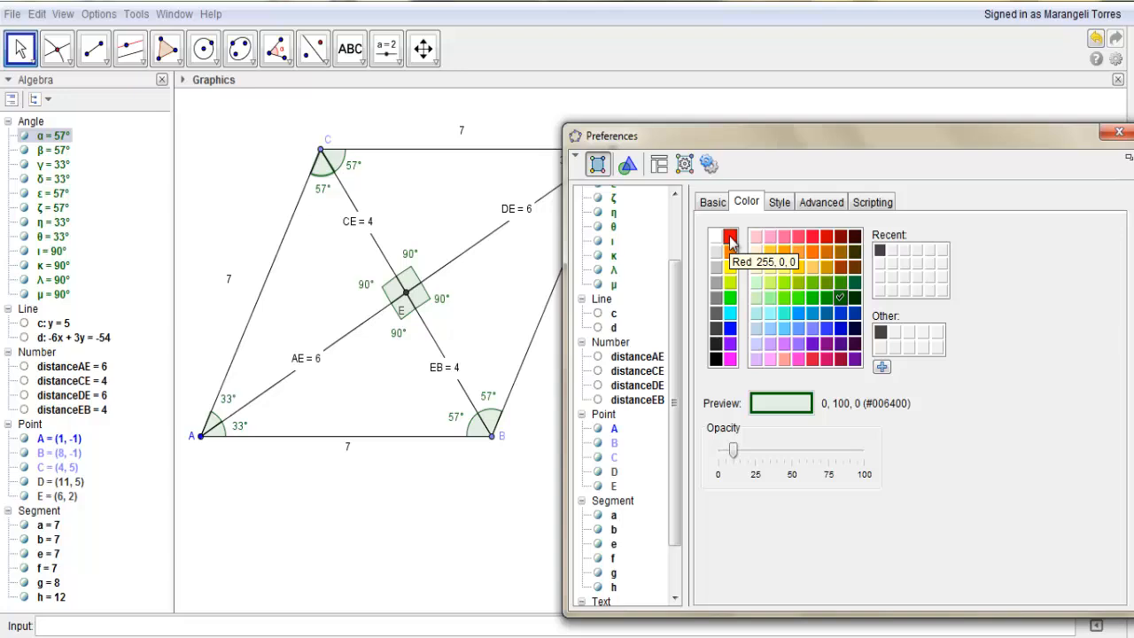
left_click(730, 238)
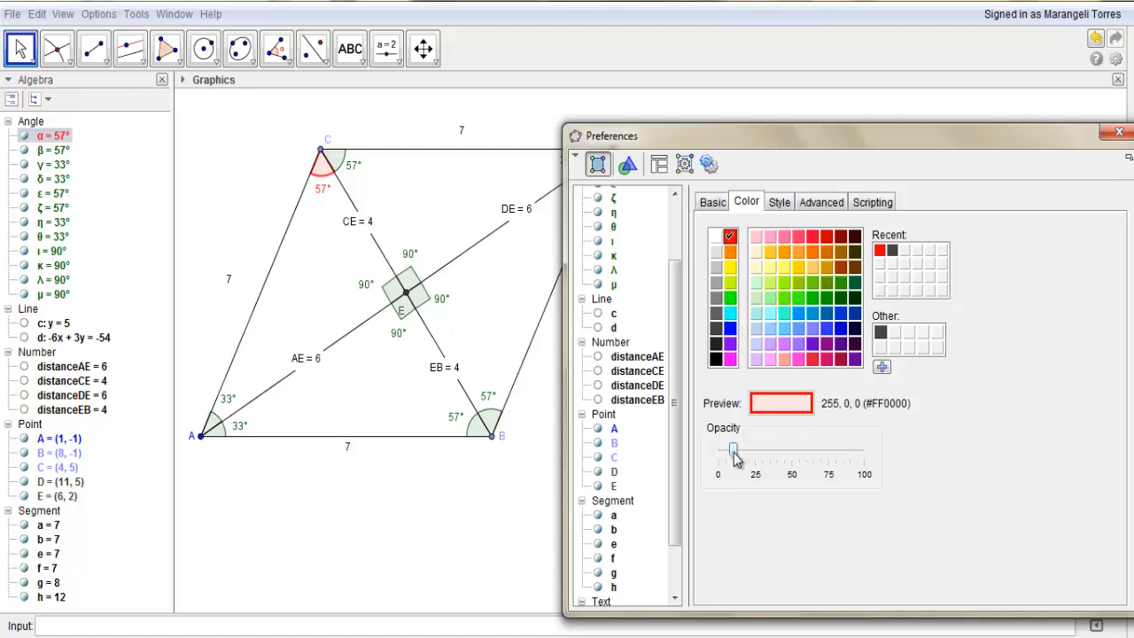
left_click_drag(735, 456, 820, 459)
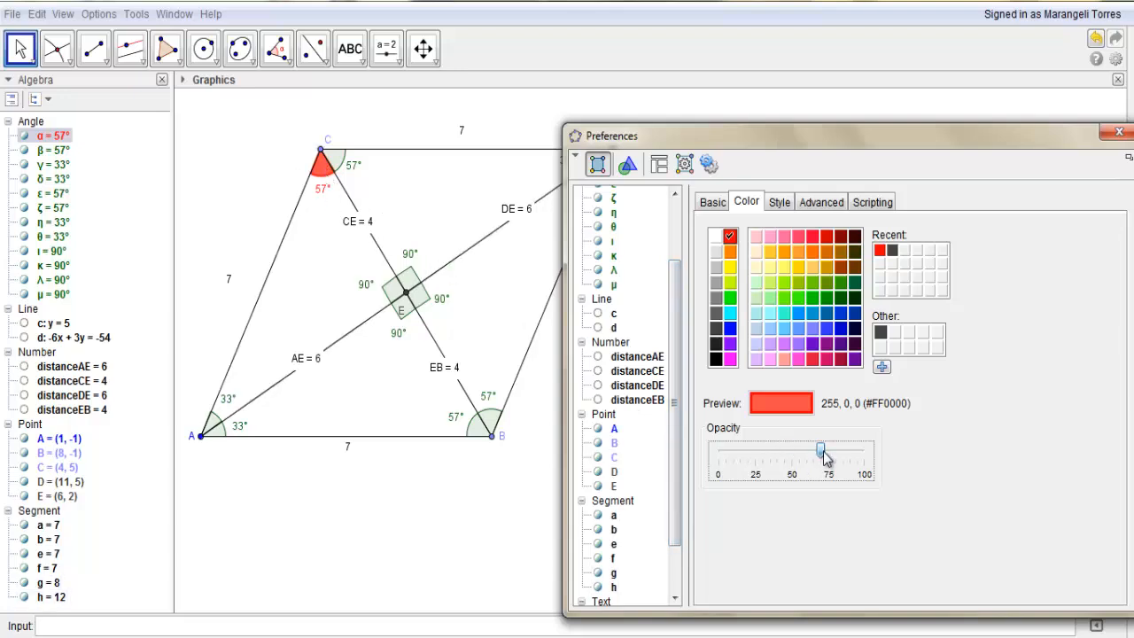
left_click_drag(823, 454, 796, 454)
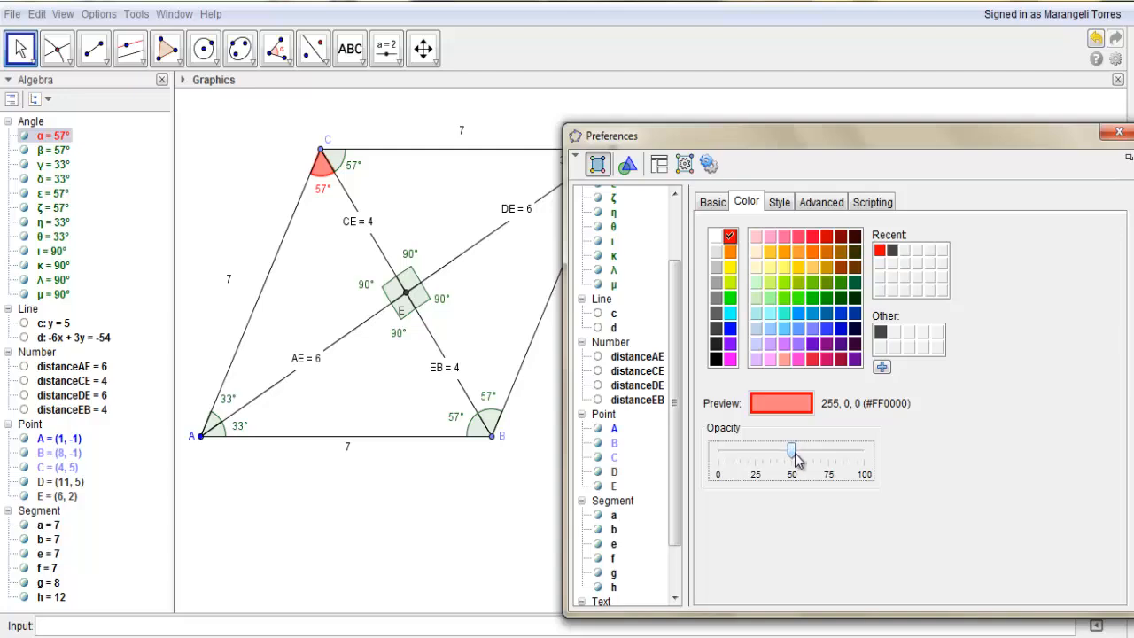
Set the decoration of angle α to an arc with a single tick mark.
left_click(781, 204)
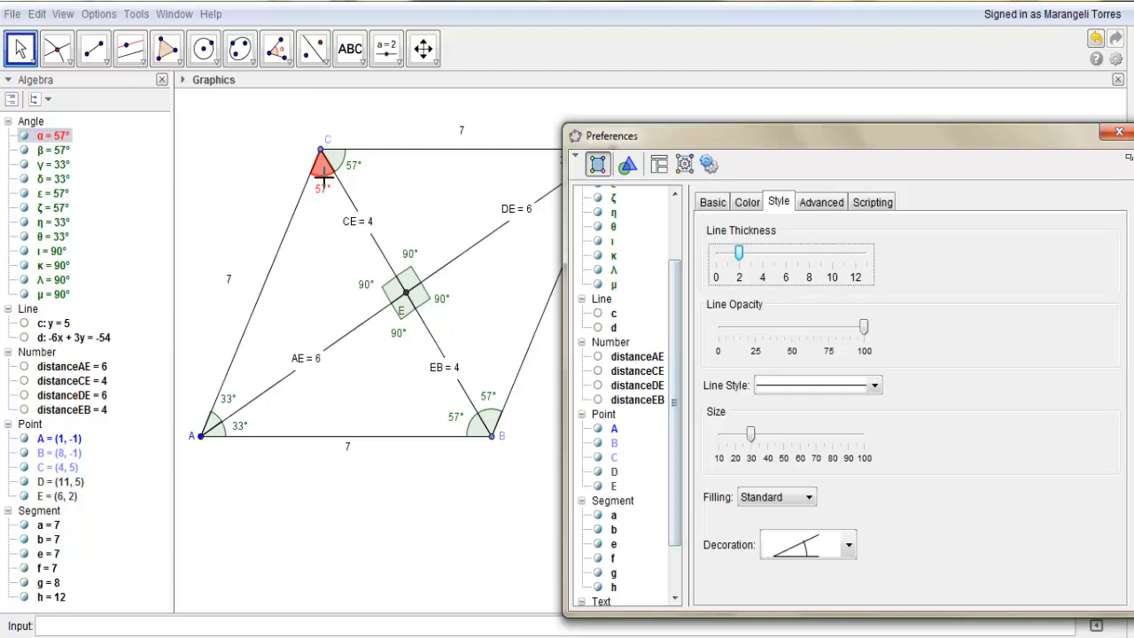
left_click(849, 548)
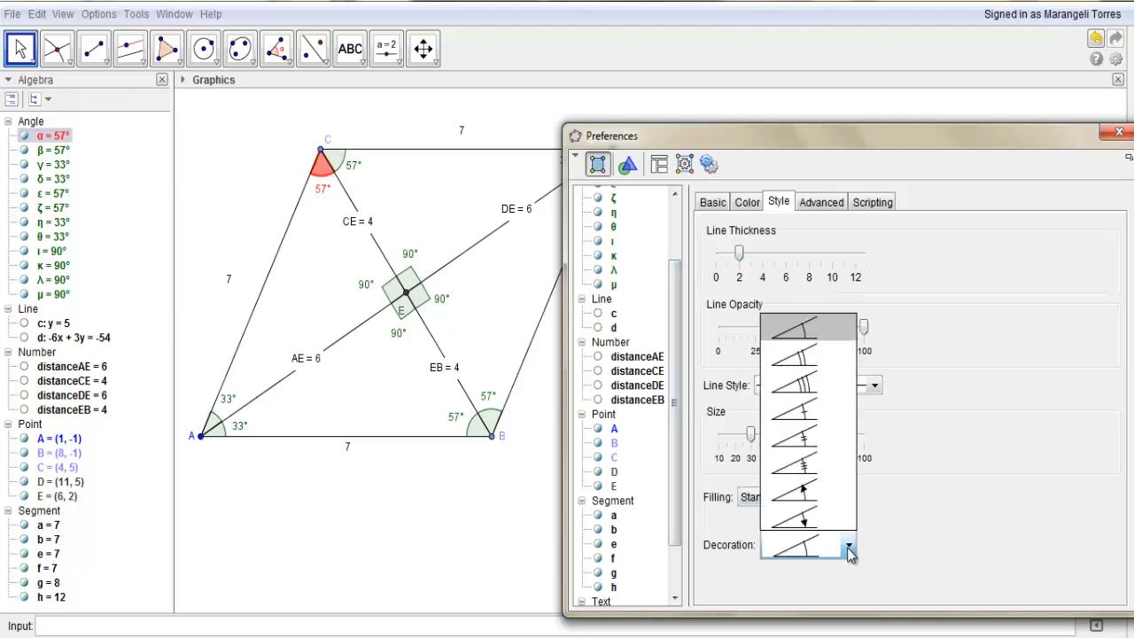
left_click(805, 413)
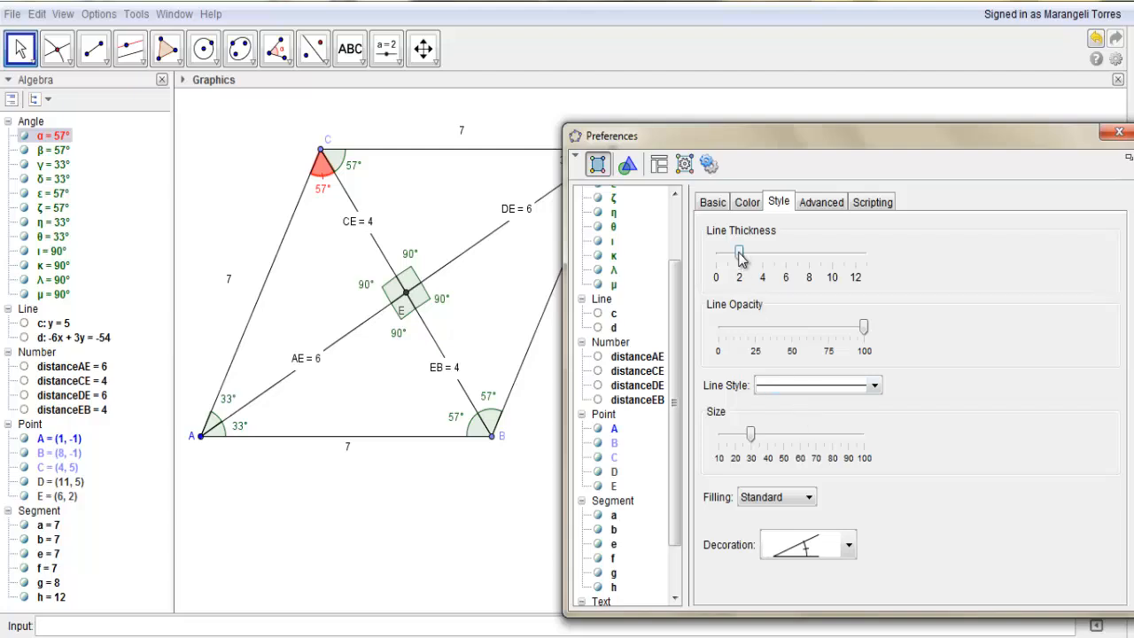
Try the line thickness, line style and size settings of angle α, enlarging it to 60 and returning it to 30.
mouse_move(740, 257)
left_mouse_down()
mouse_move(810, 263)
mouse_move(744, 264)
left_mouse_up()
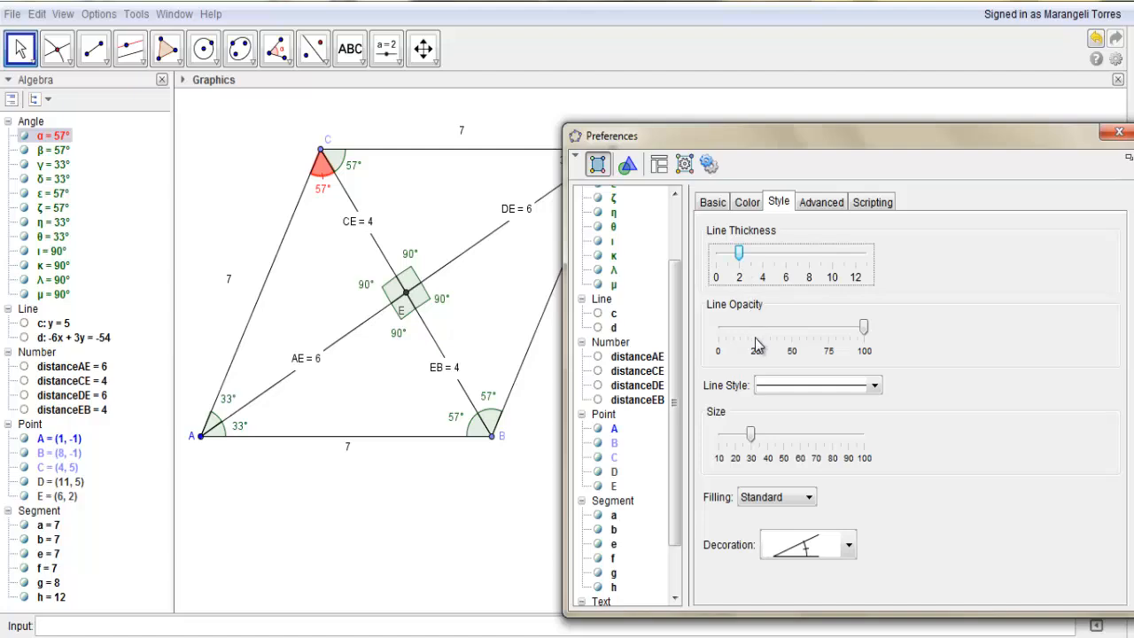
left_click(874, 385)
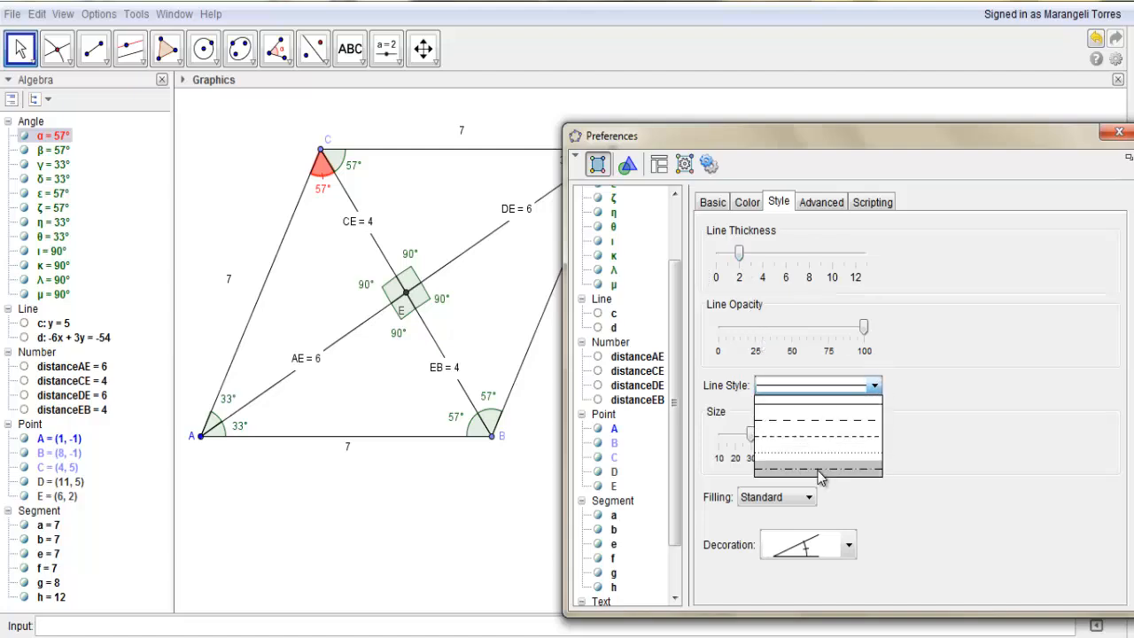
left_click(875, 386)
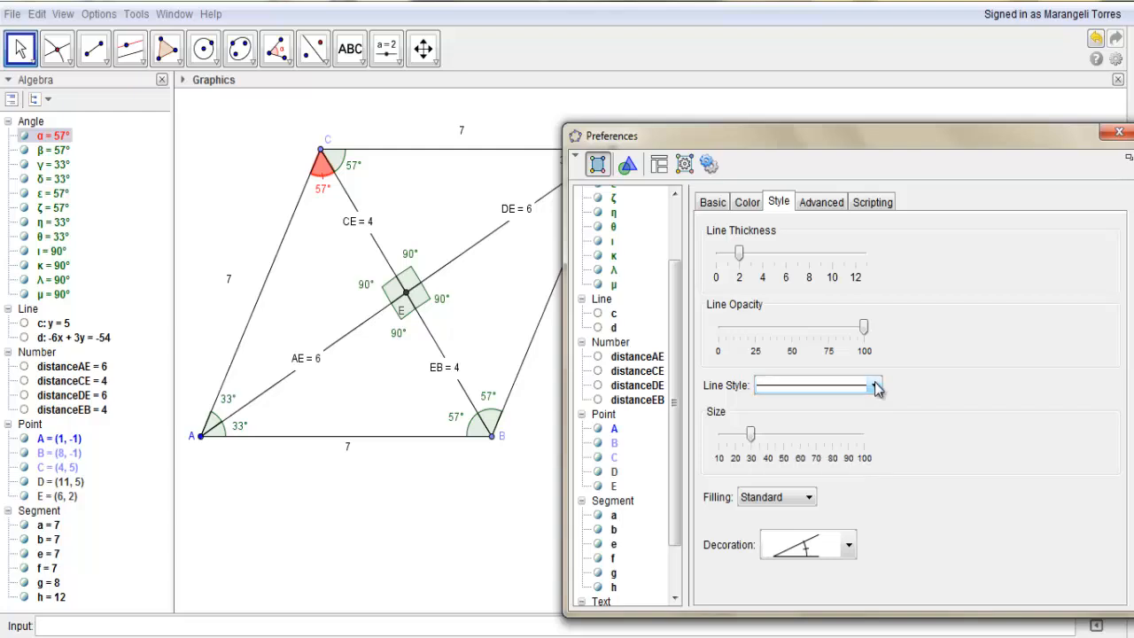
left_click_drag(750, 434, 804, 436)
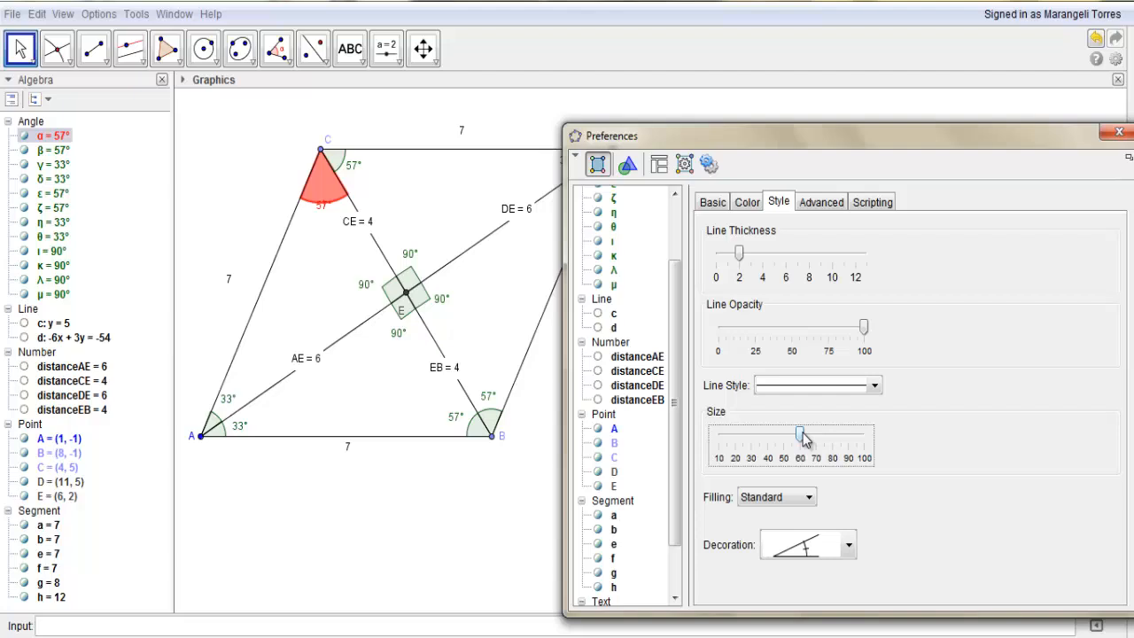
left_click_drag(801, 434, 752, 436)
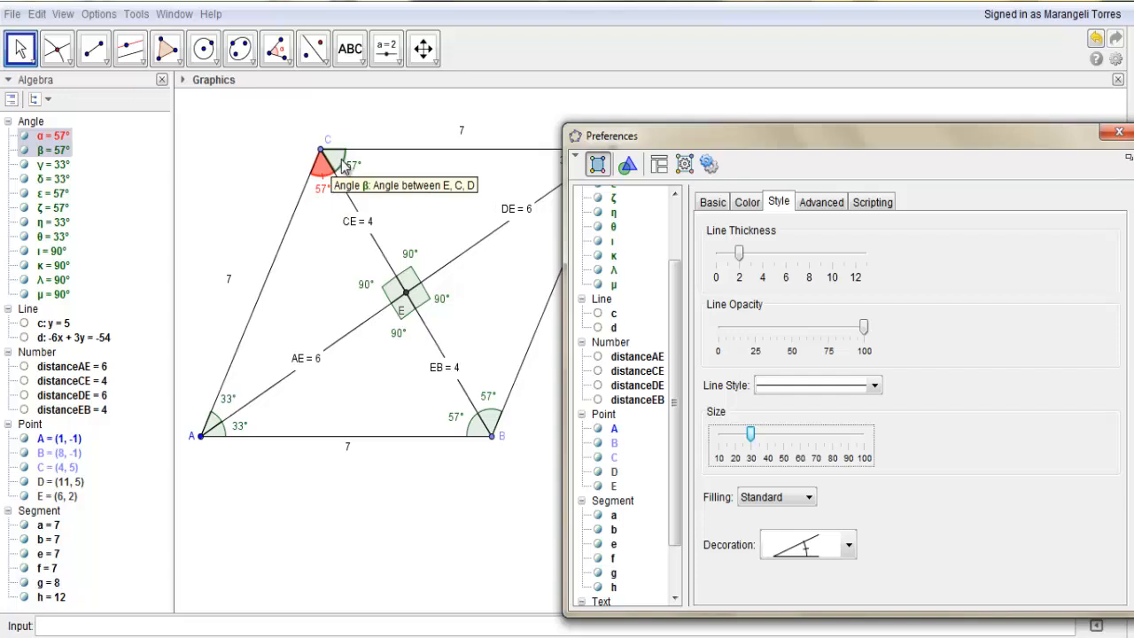
Color angle β, between E, C and D, red (255, 0, 0) with an opacity of 50.
left_click(748, 202)
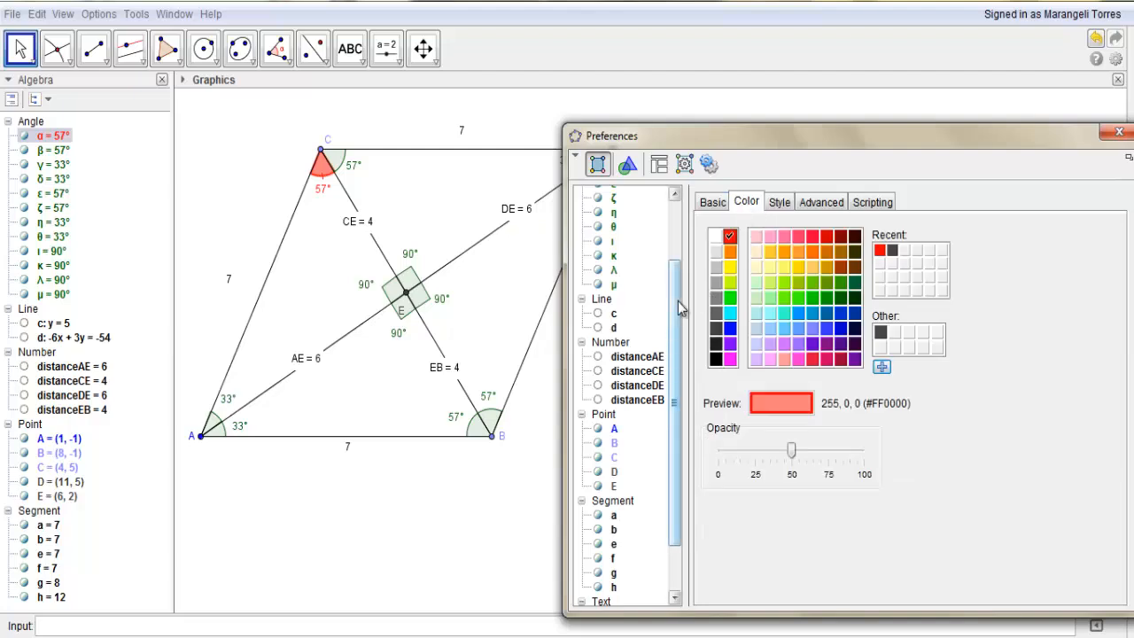
left_click_drag(678, 301, 678, 230)
left_click(613, 225, "ctrl")
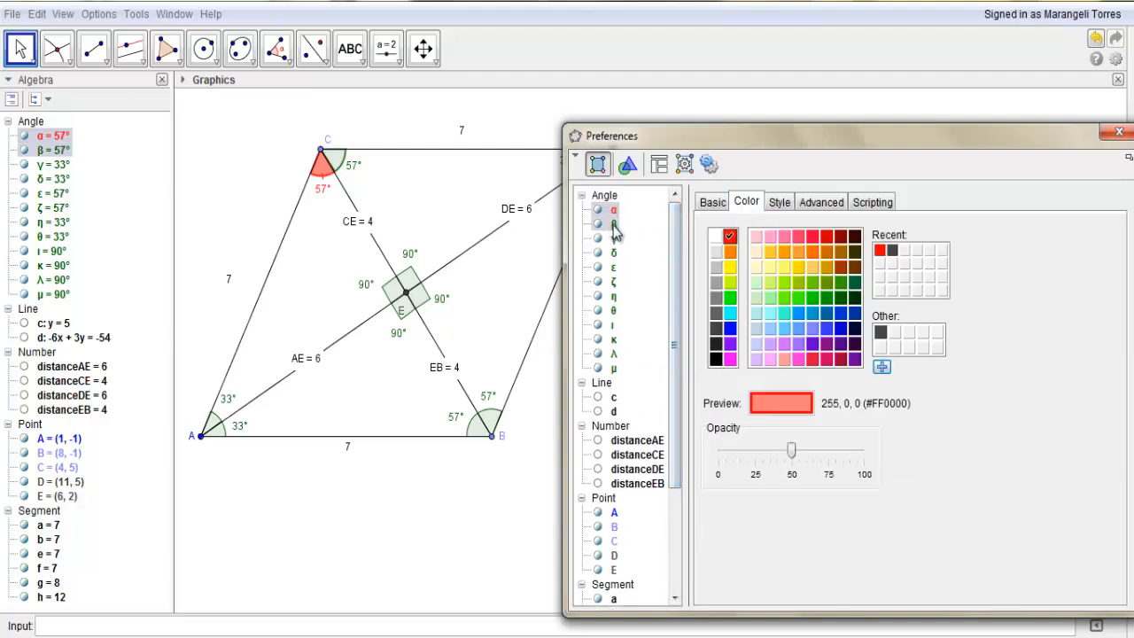
left_click(615, 227)
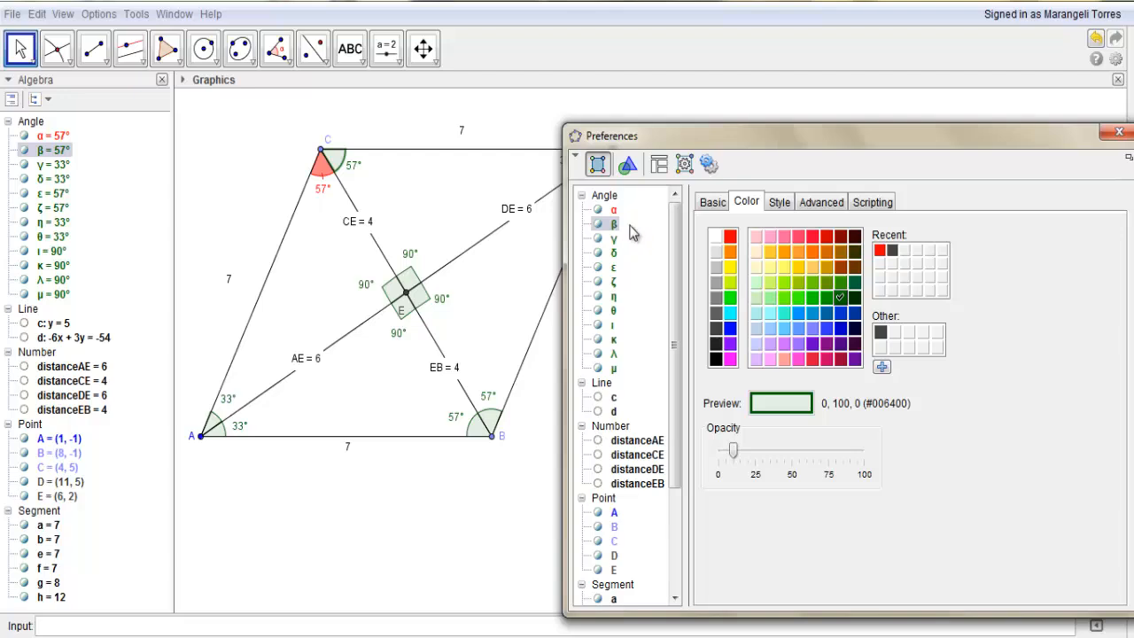
left_click(730, 237)
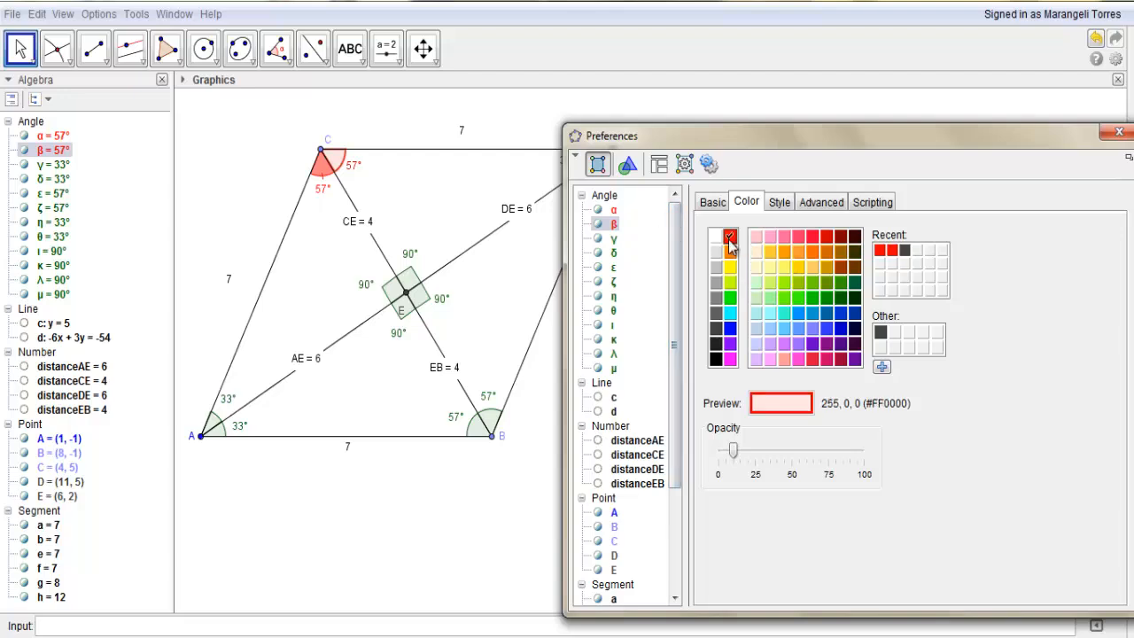
left_click_drag(732, 451, 757, 471)
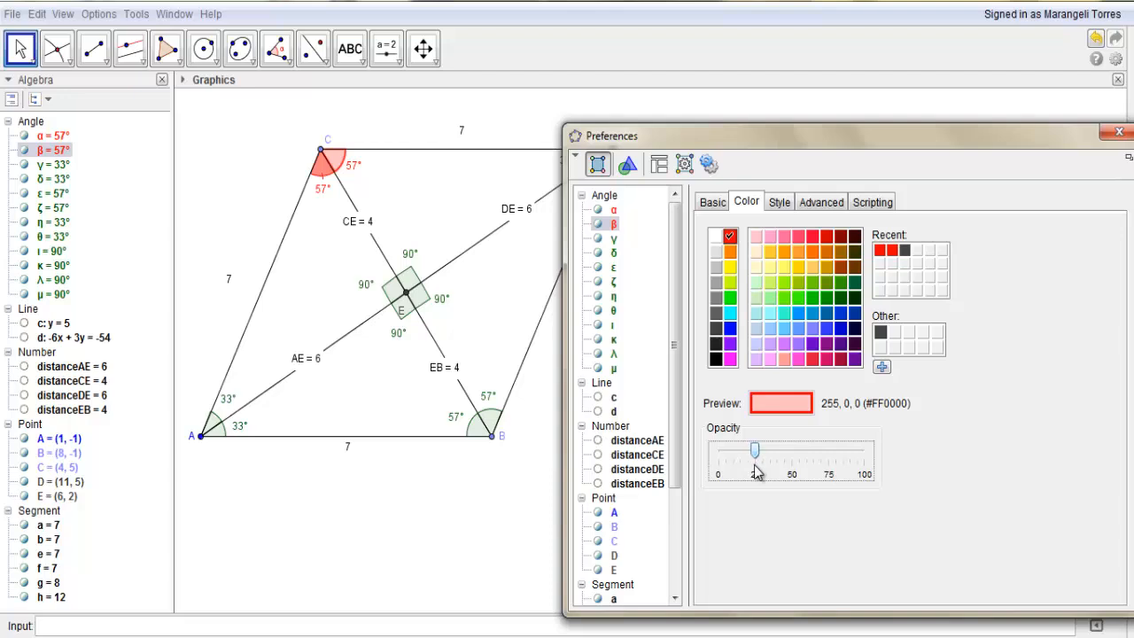
left_click_drag(755, 459, 794, 479)
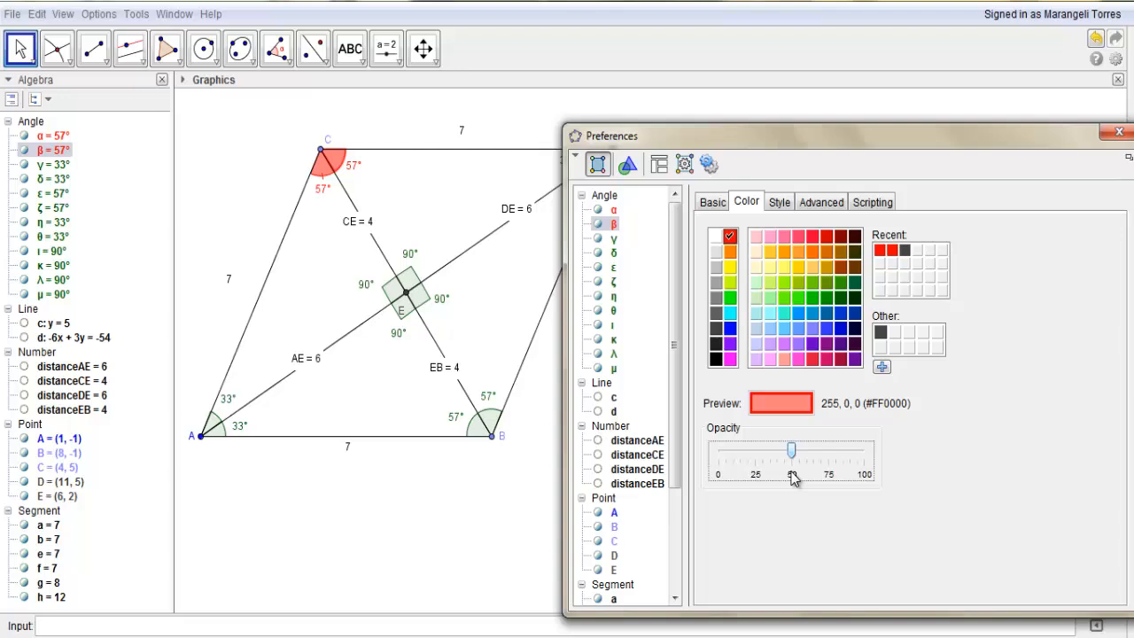
Set the decoration of angle β to an arc with a single tick mark.
left_click(780, 204)
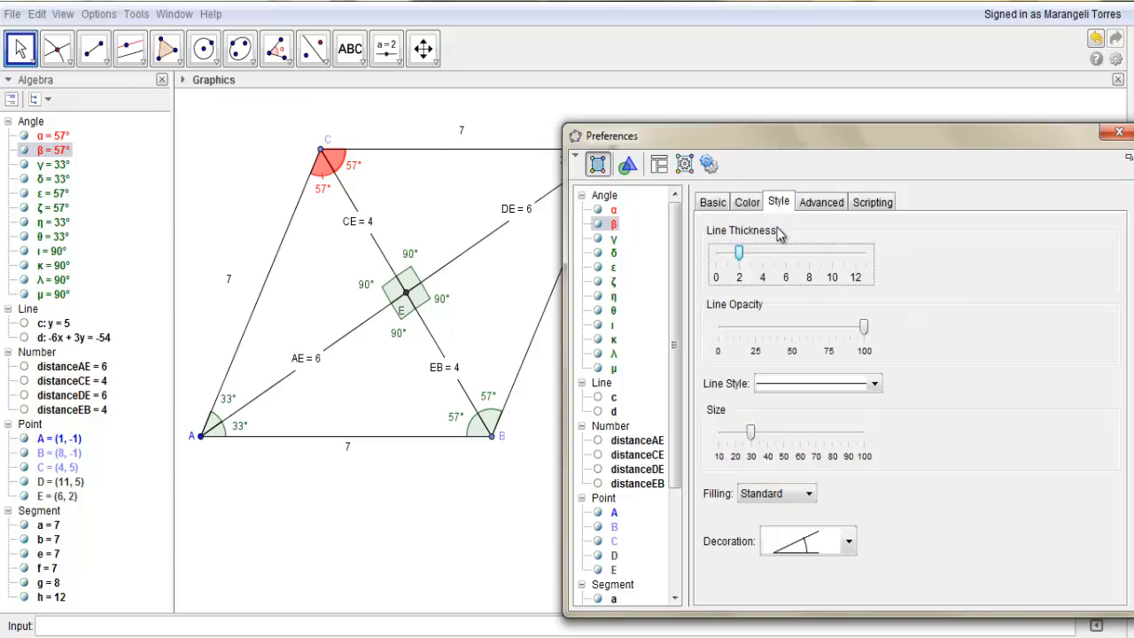
left_click(849, 544)
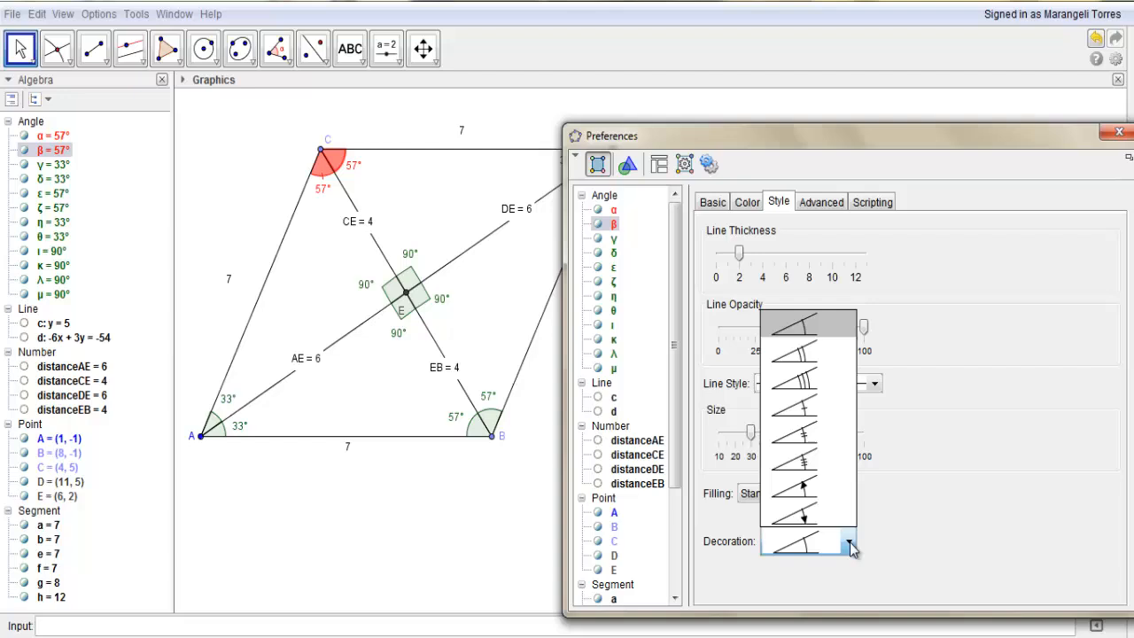
left_click(805, 412)
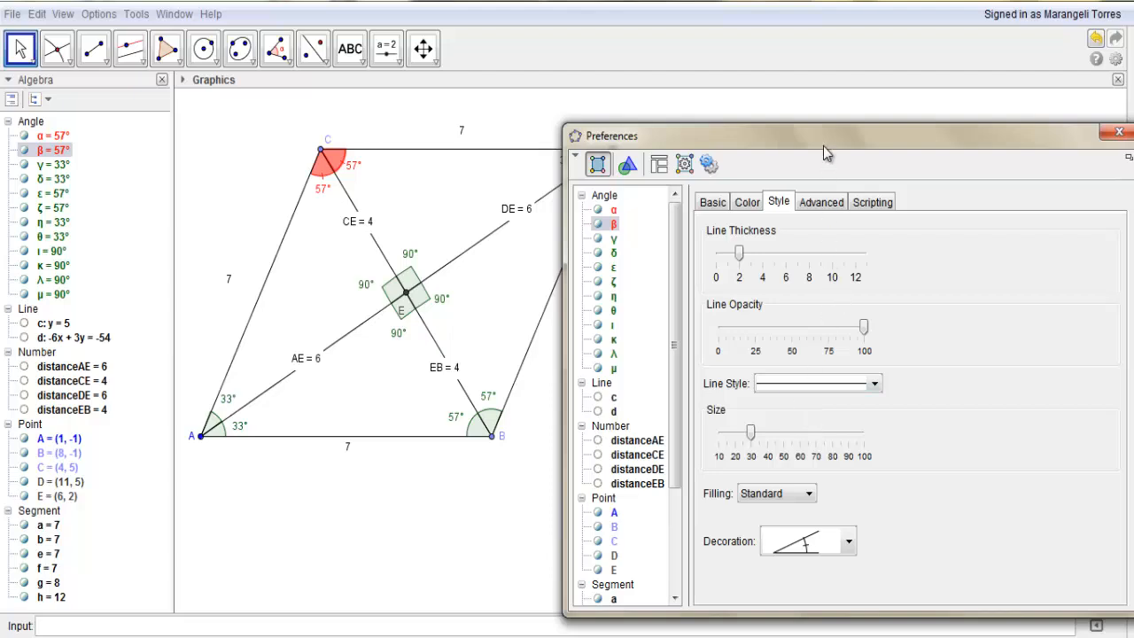
Color angle γ, at vertex D beside side CD, blue (0, 0, 255) with an opacity of 50.
left_click(613, 238, "ctrl")
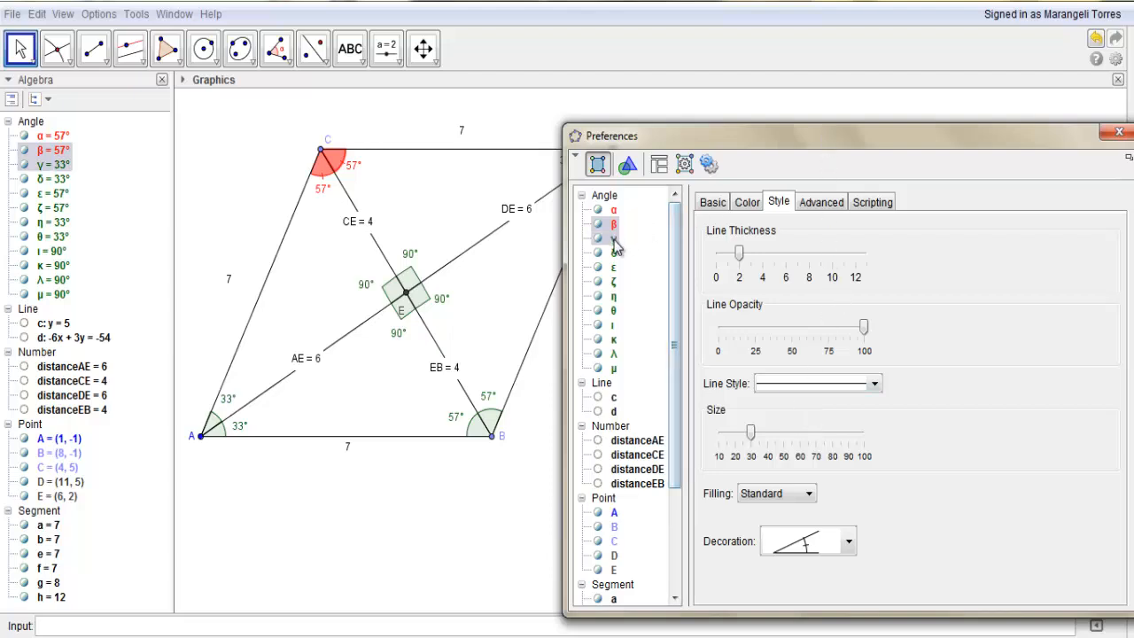
left_click(614, 239)
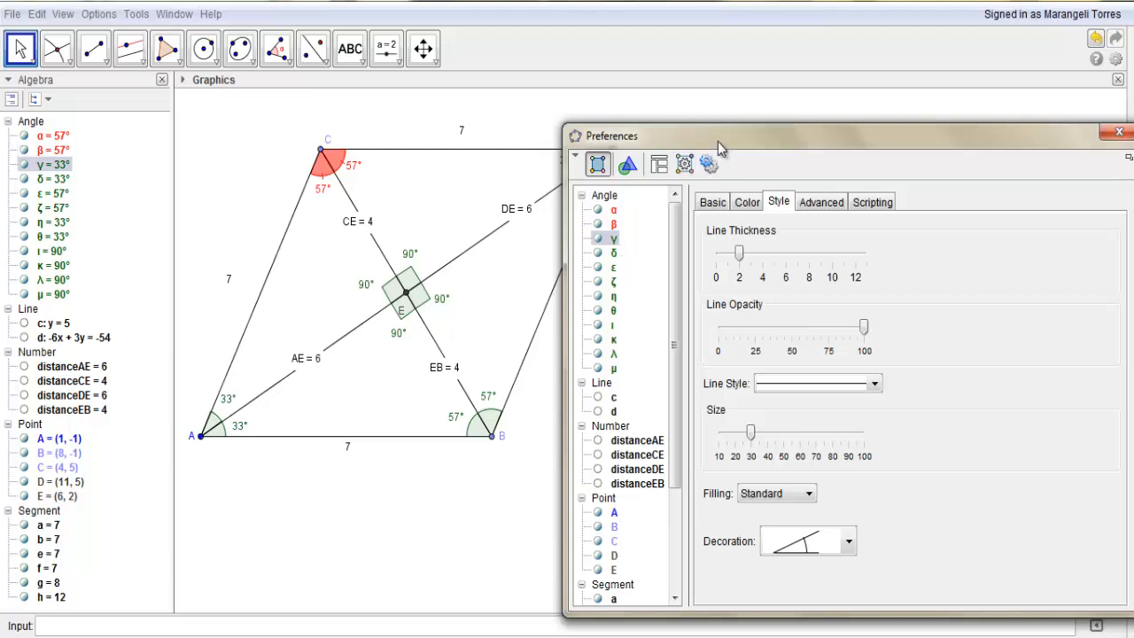
left_click_drag(722, 149, 788, 173)
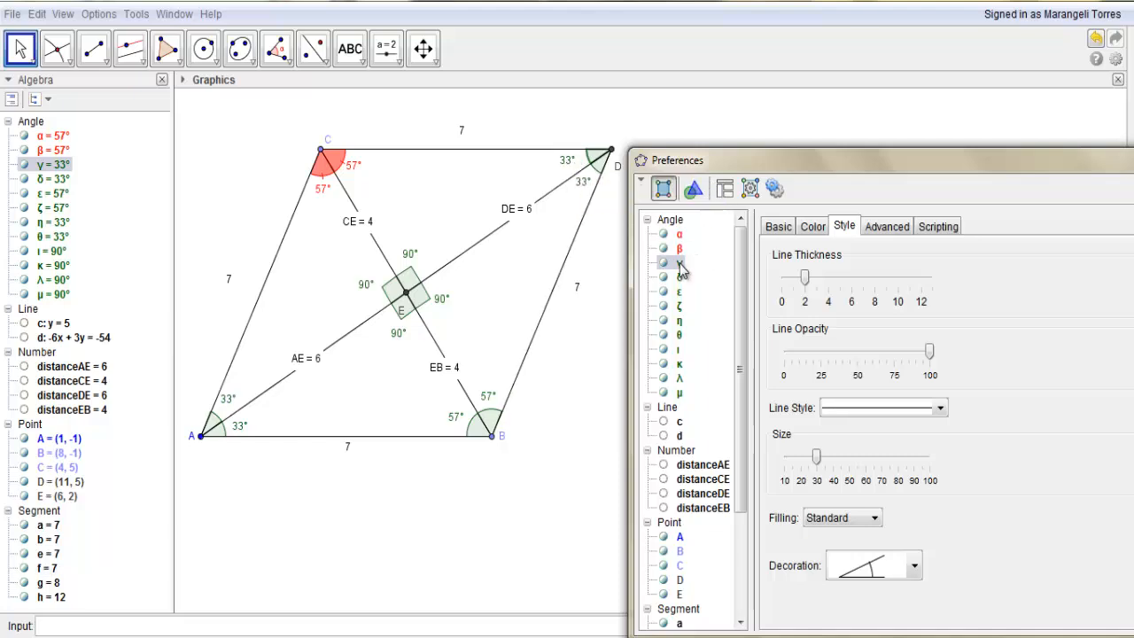
left_click(813, 227)
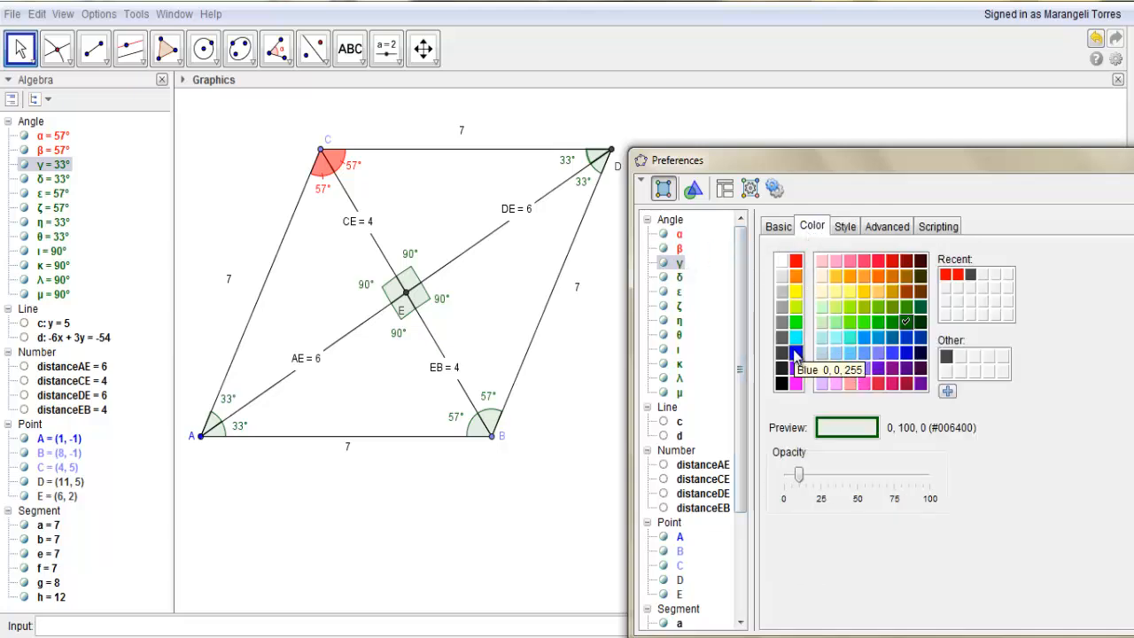
left_click(795, 353)
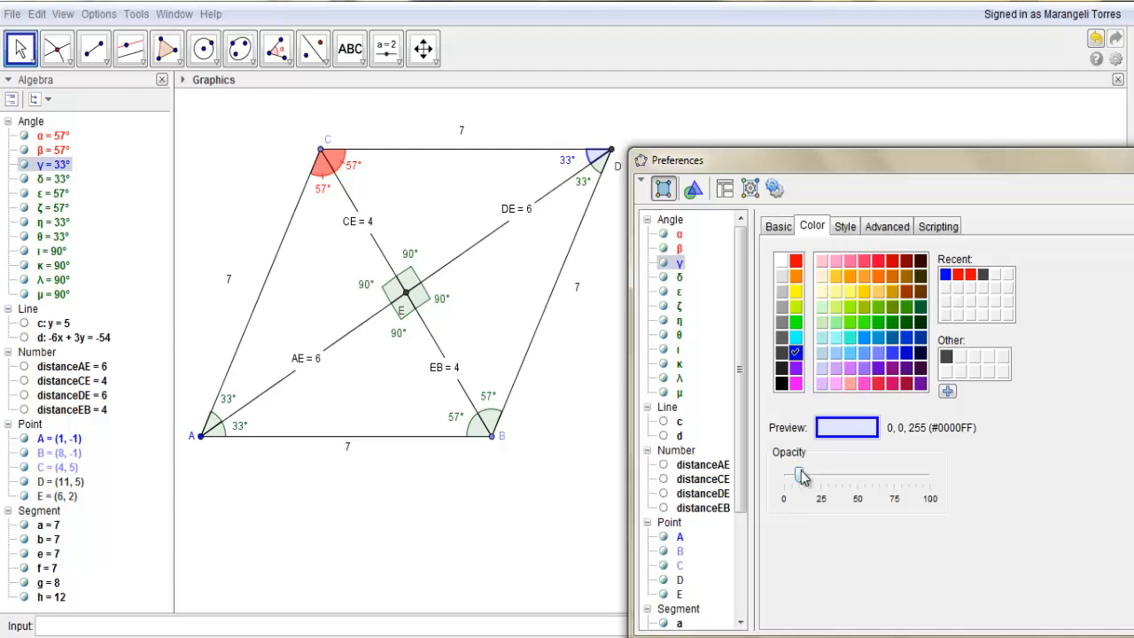
left_click_drag(799, 476, 858, 490)
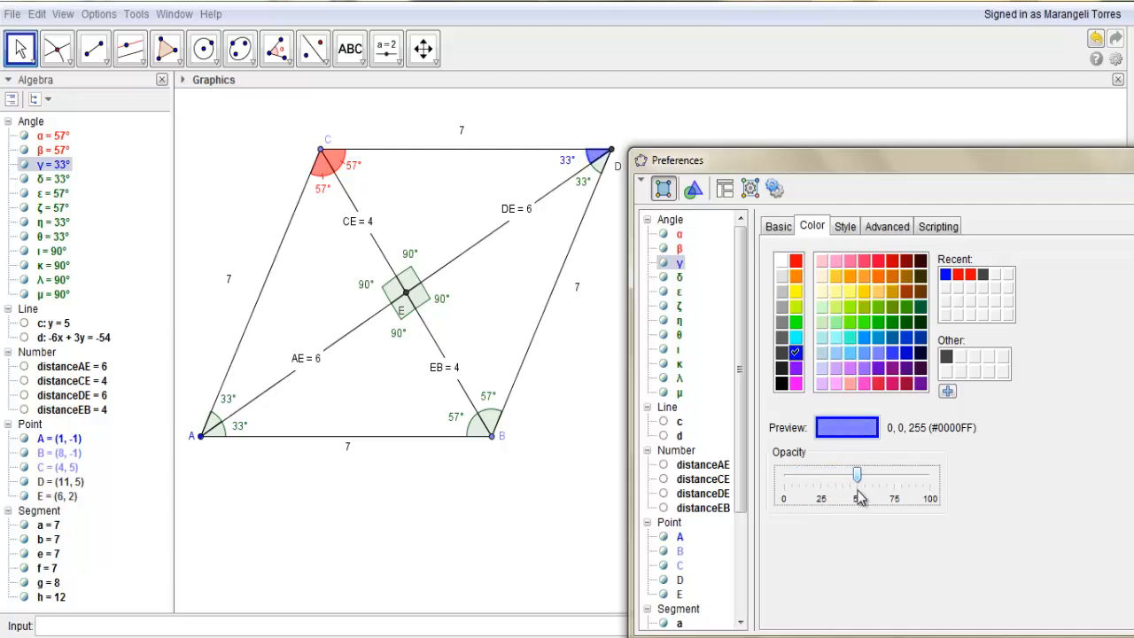
Set the decoration of angle γ to an arc with two tick marks.
left_click(847, 227)
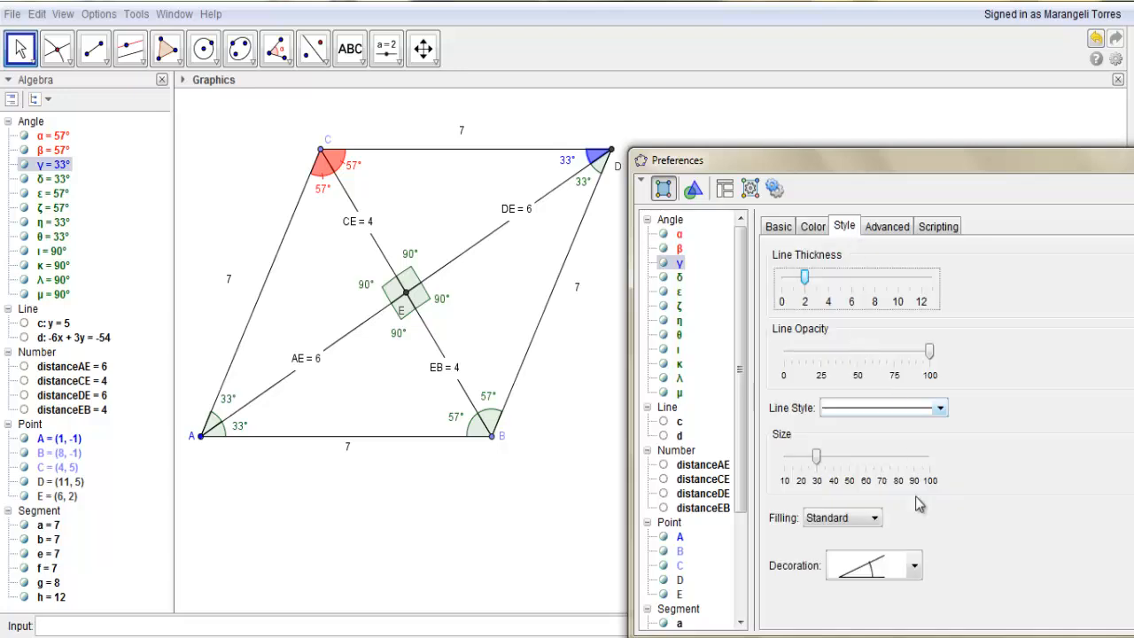
left_click(914, 566)
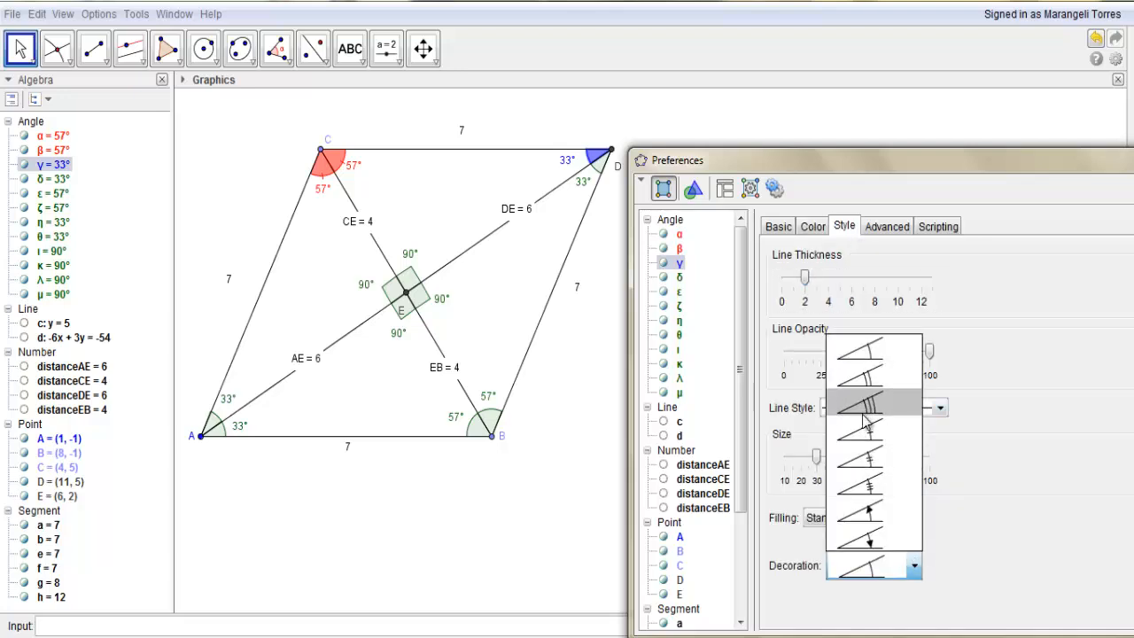
left_click(870, 461)
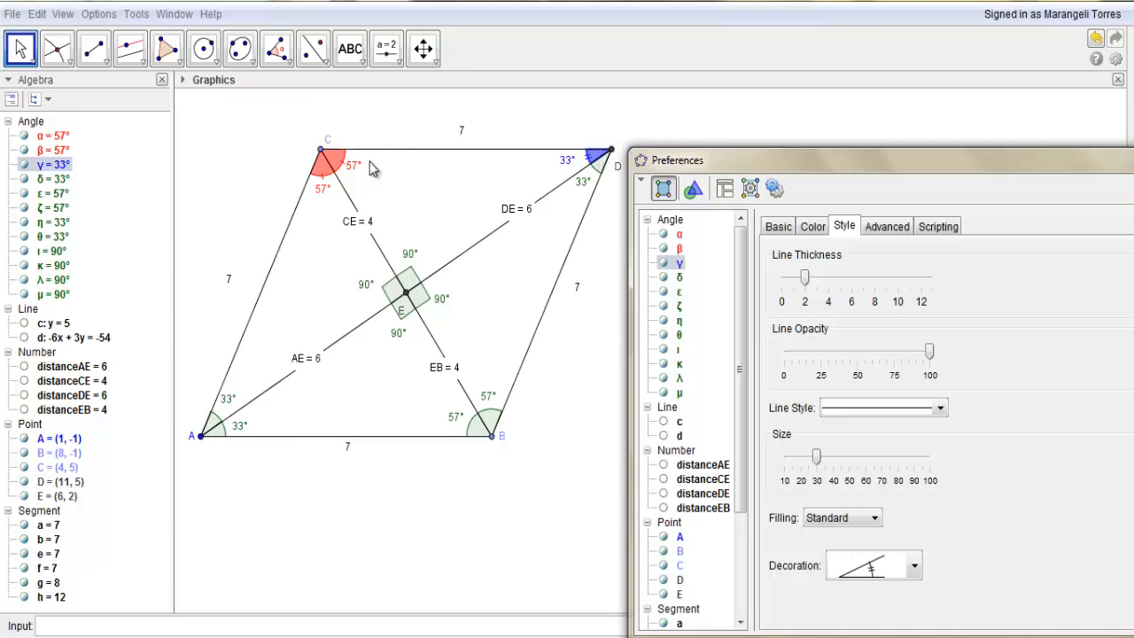
Set the decoration of angle δ, between E, D and B, to an arc with two tick marks.
left_click(601, 168, "ctrl")
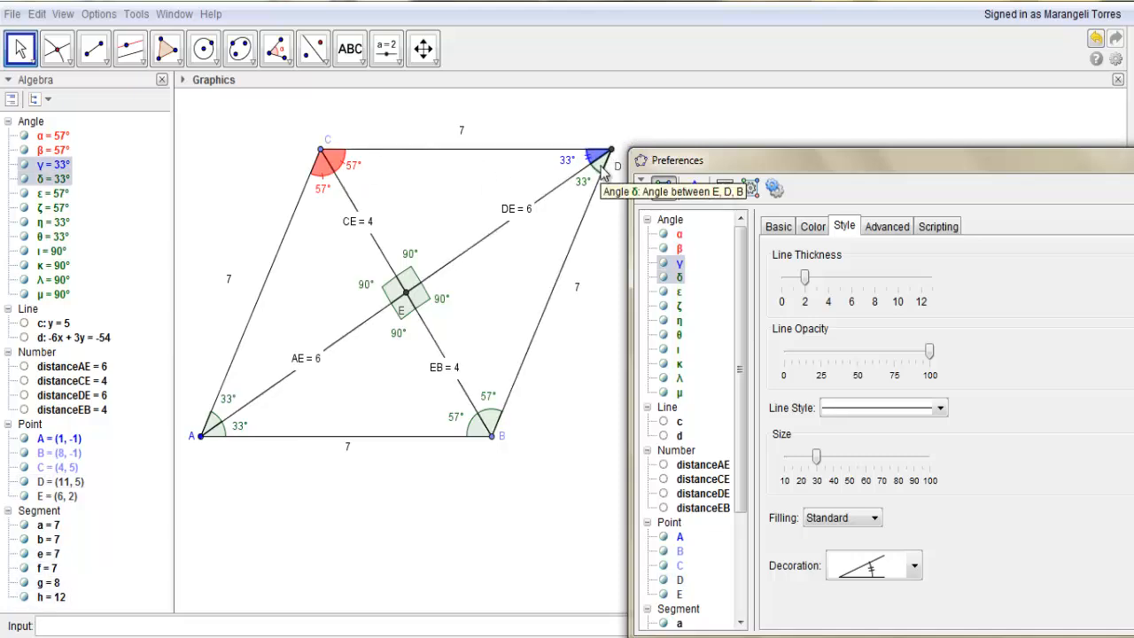
left_click(602, 169, "ctrl")
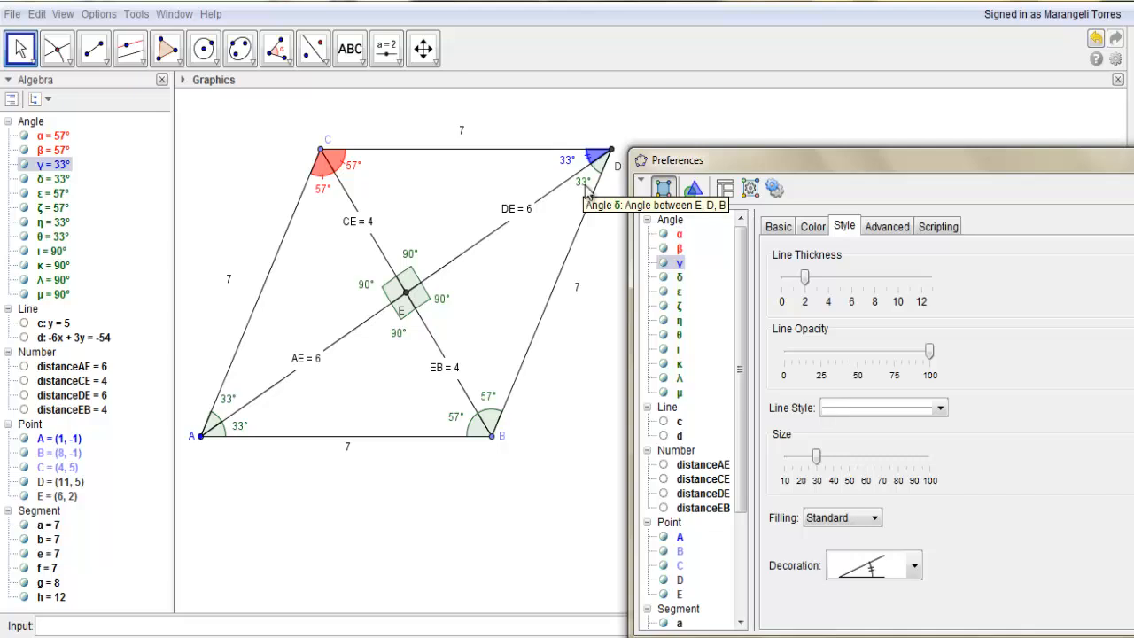
left_click(680, 277)
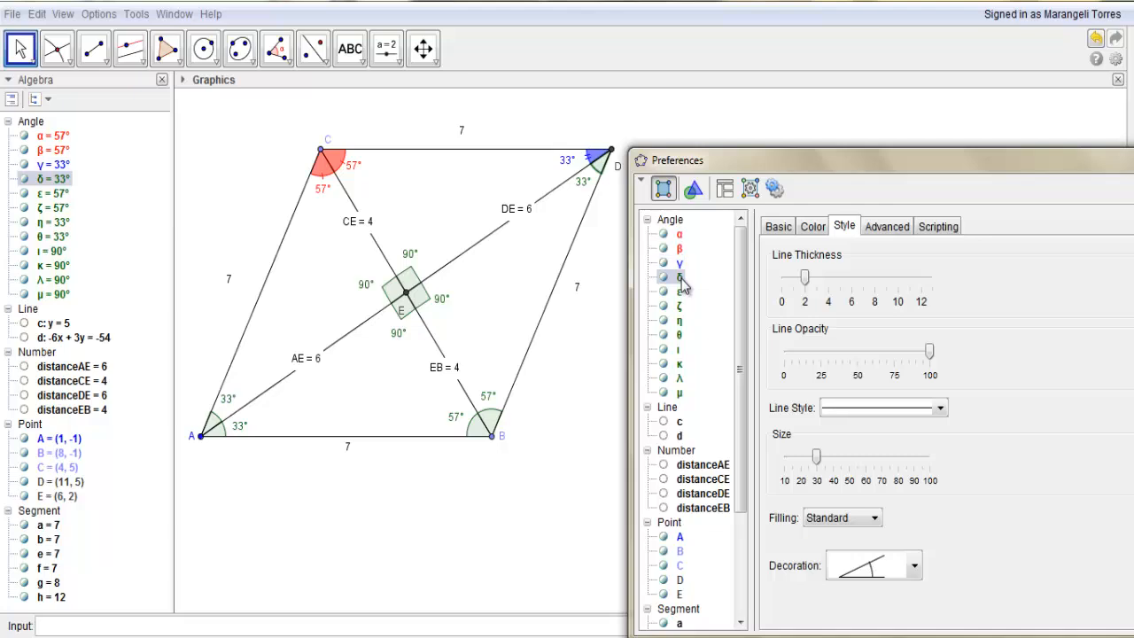
left_click(916, 569)
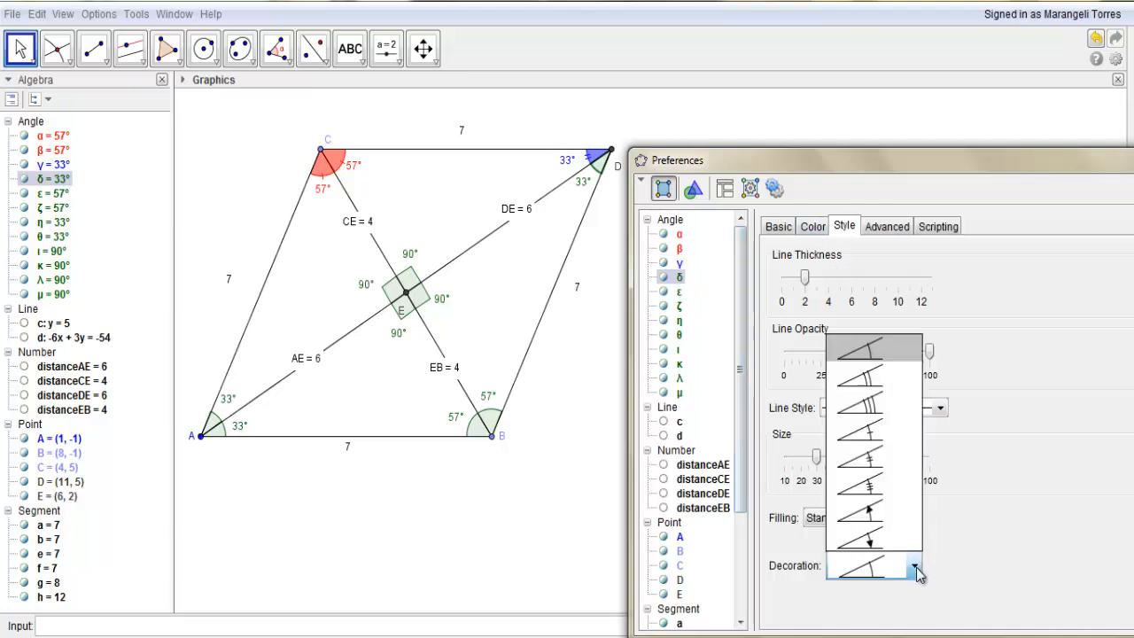
left_click(875, 470)
Color angle δ blue (0, 0, 255) with an opacity of 50.
left_click(812, 232)
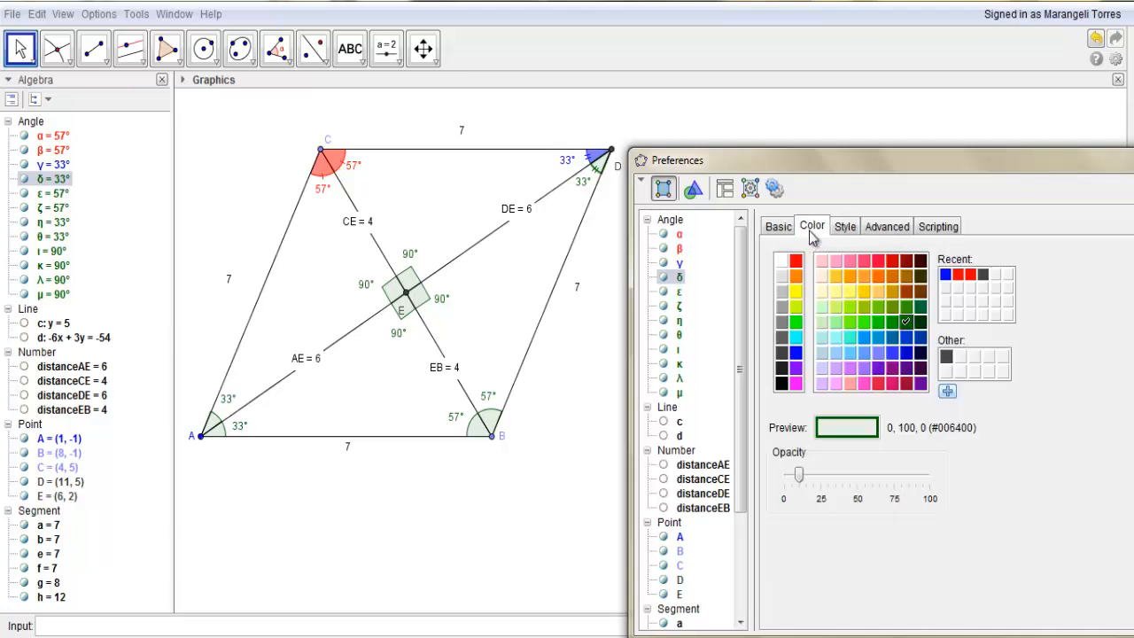
left_click(796, 353)
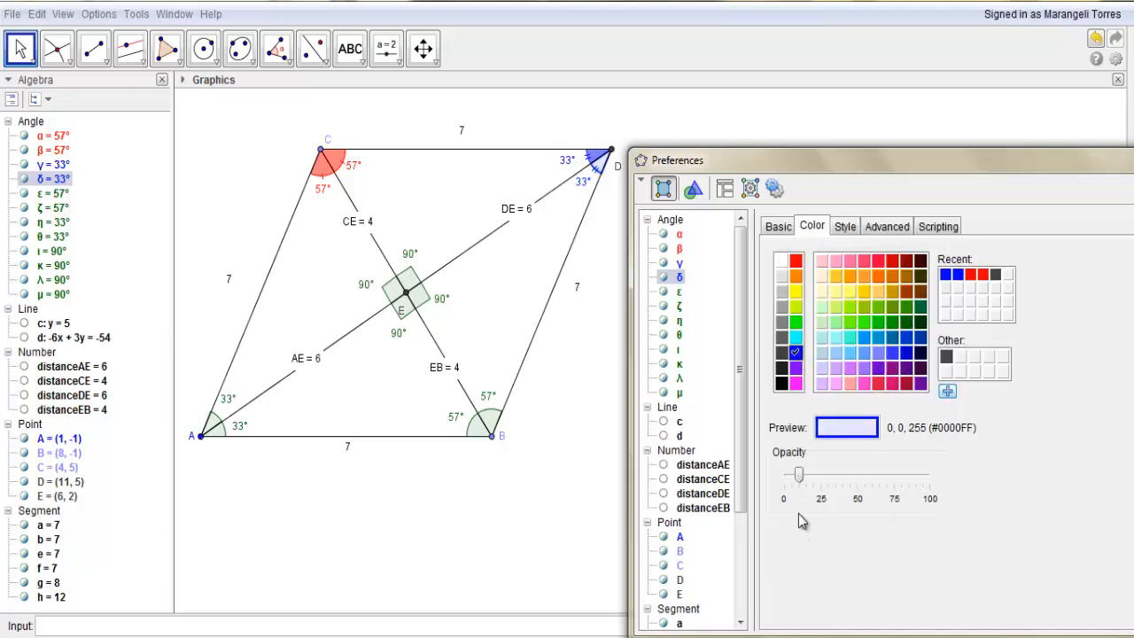
left_click_drag(798, 476, 857, 478)
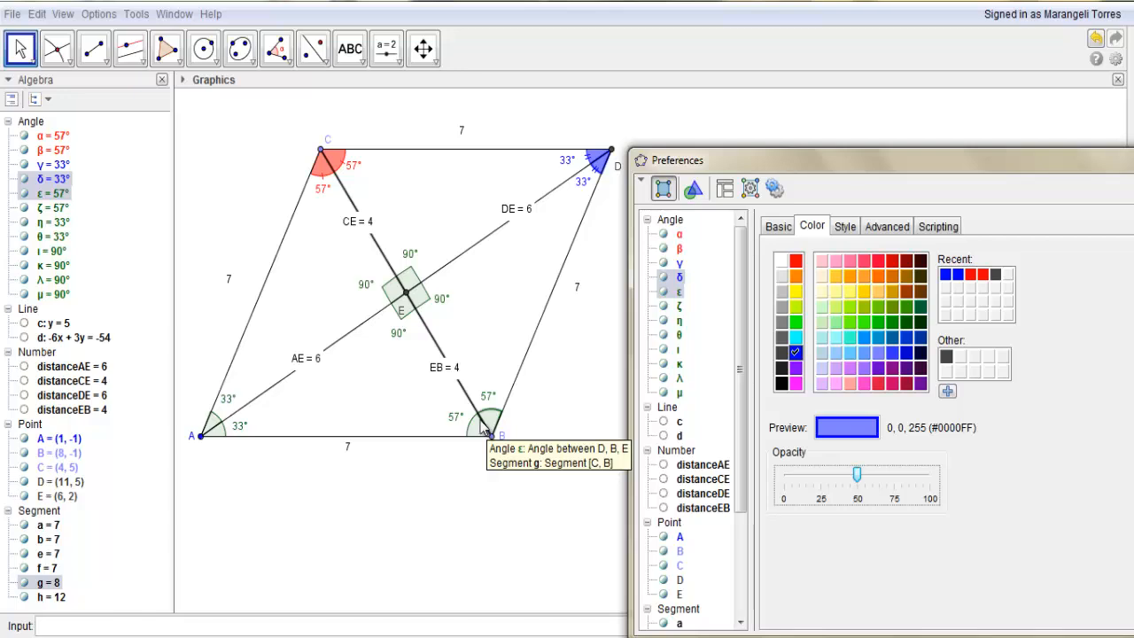
Color segment e, the rhombus side CD, magenta (255, 0, 255) and set its line thickness to 9.
left_click(430, 152)
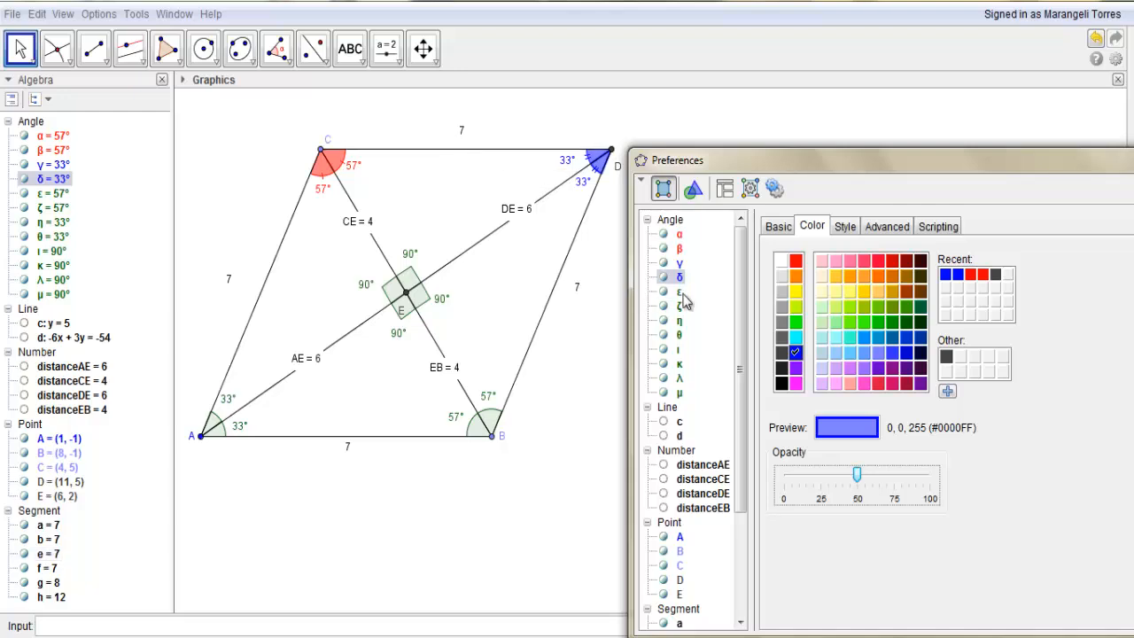
left_click_drag(743, 344, 740, 460)
left_click(681, 507)
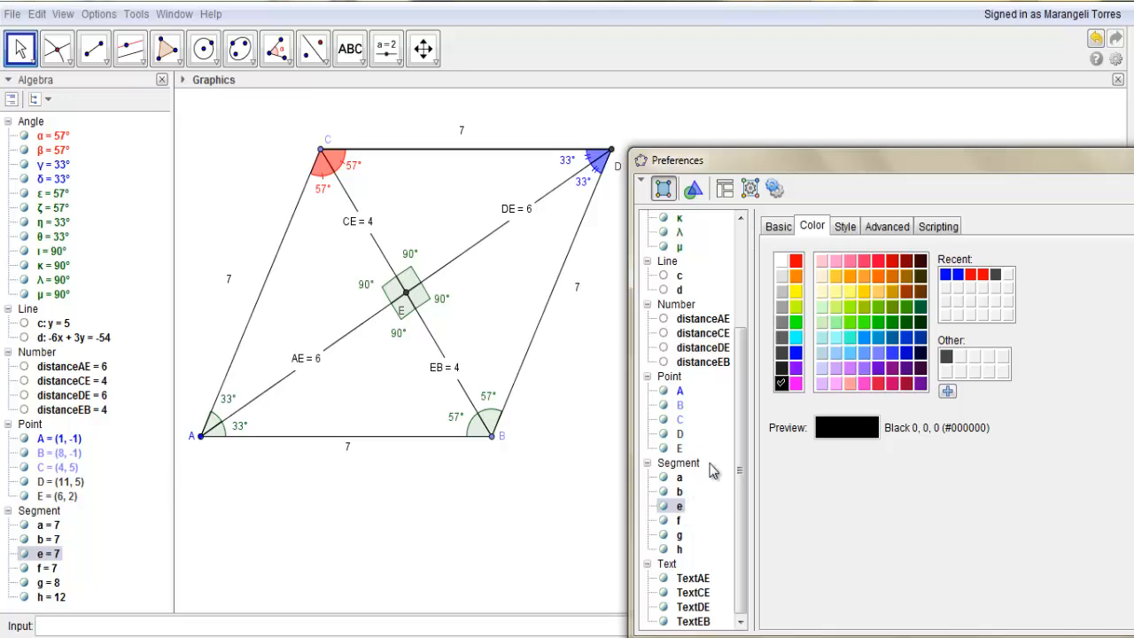
left_click(795, 385)
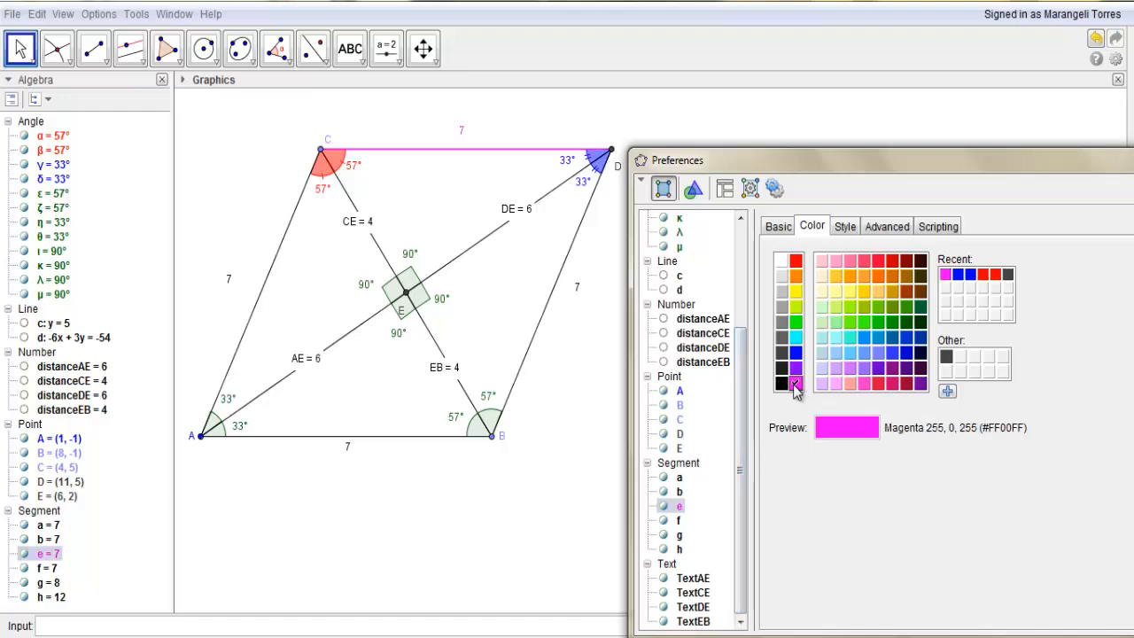
left_click(849, 227)
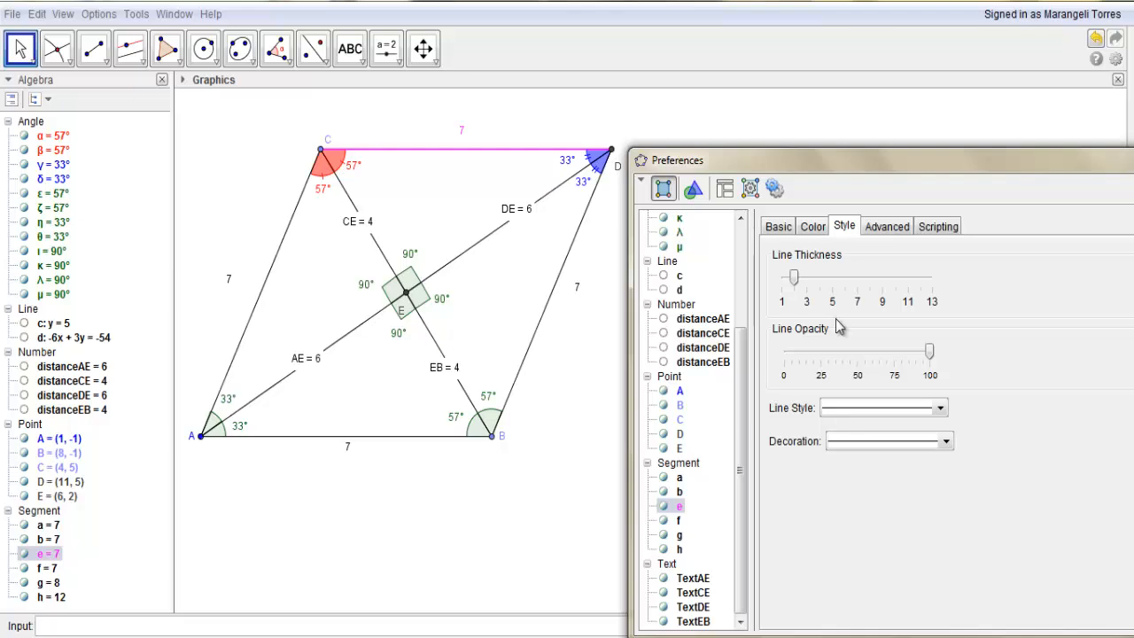
left_click_drag(795, 279, 886, 299)
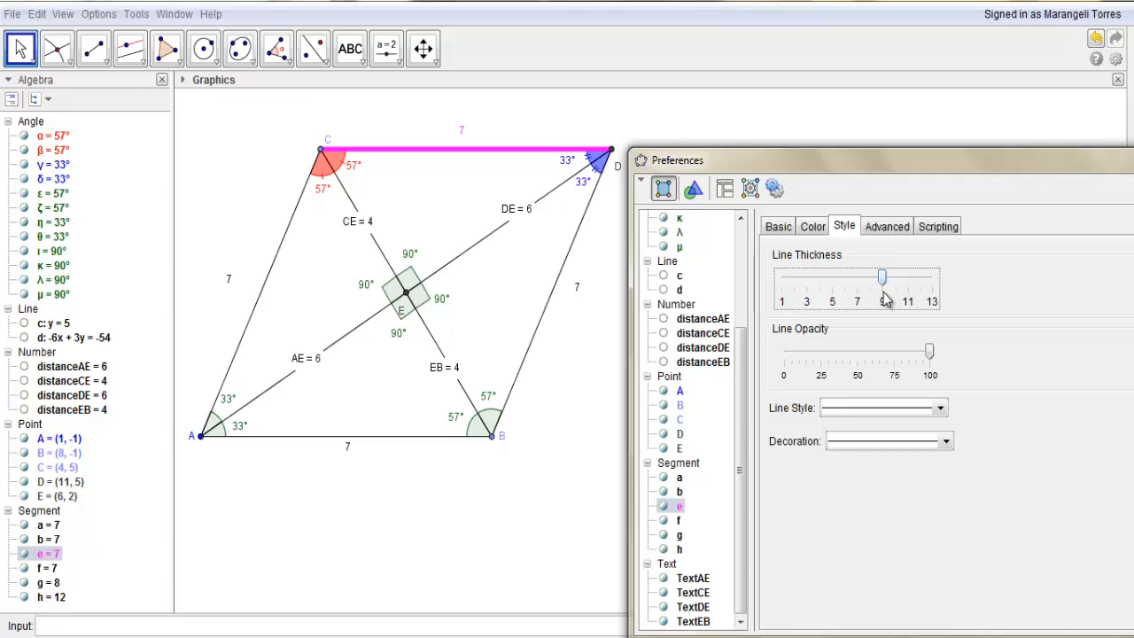
Set the line thickness of segment f, side BD, to 7 and color it magenta (255, 0, 255).
left_click(546, 320)
left_click(679, 521)
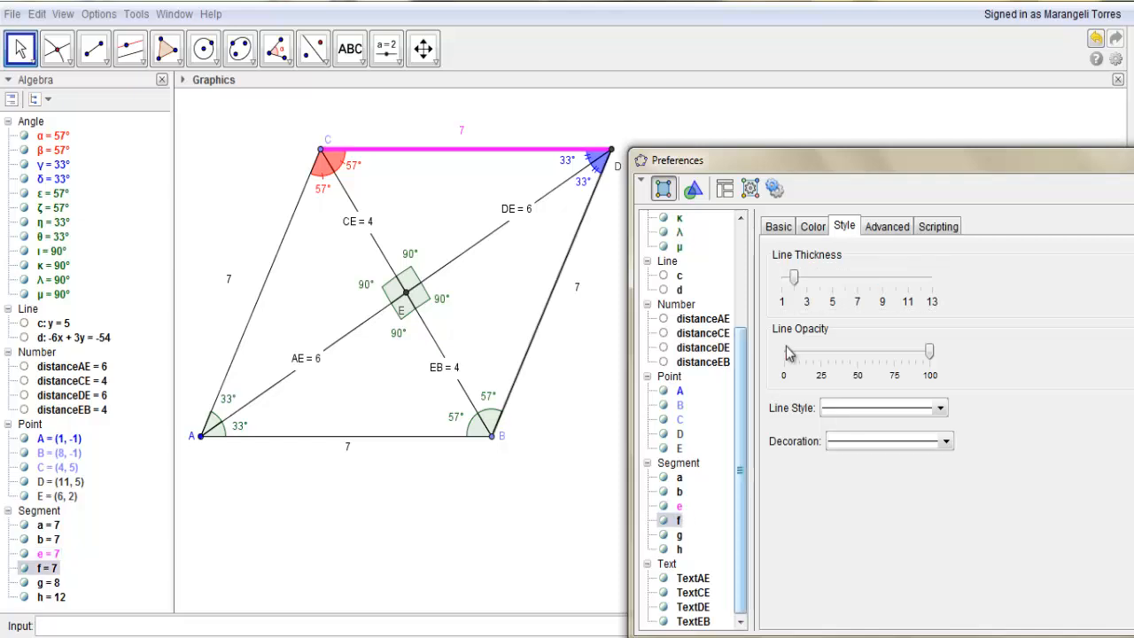
left_click_drag(794, 277, 860, 298)
left_click(814, 227)
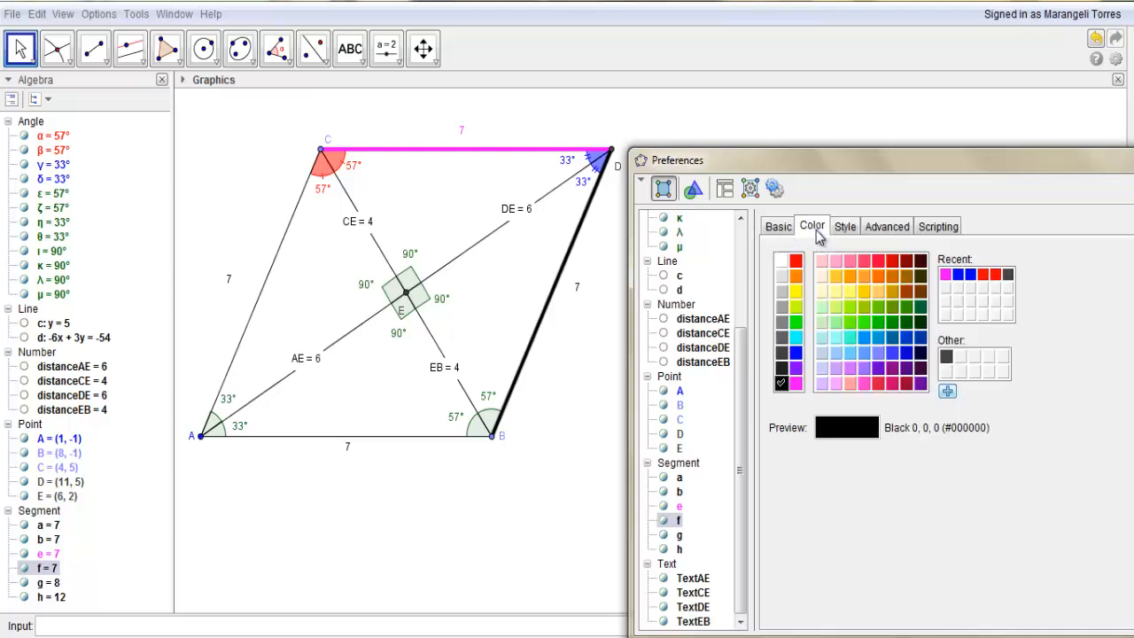
left_click(795, 385)
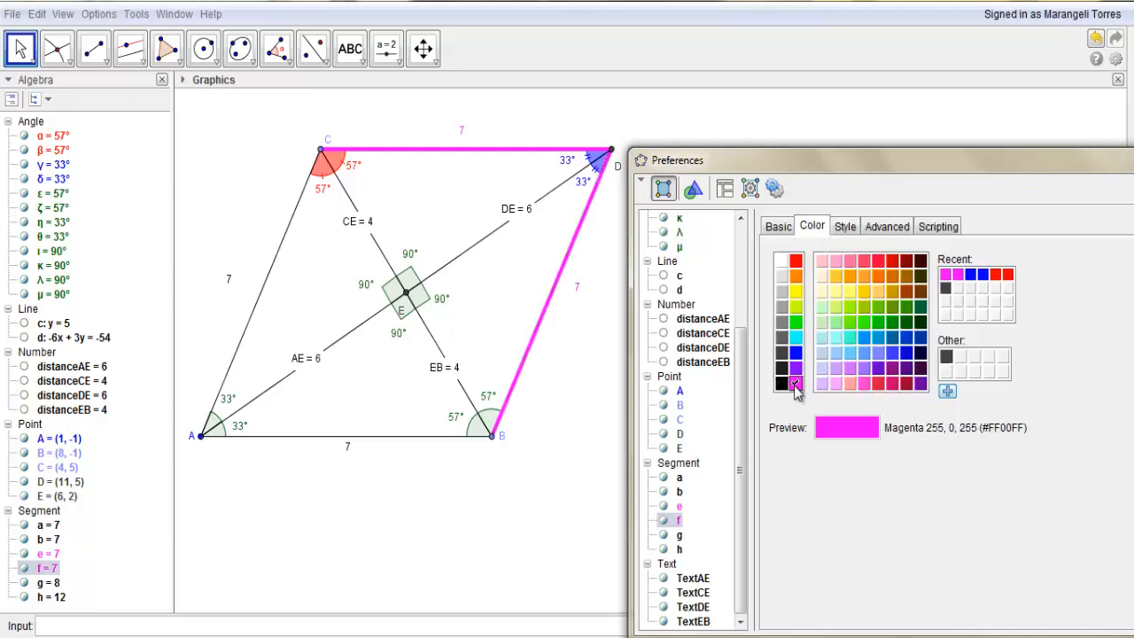
Color segment a, side AB, magenta (255, 0, 255) and set its line thickness to 7.
left_click(363, 436)
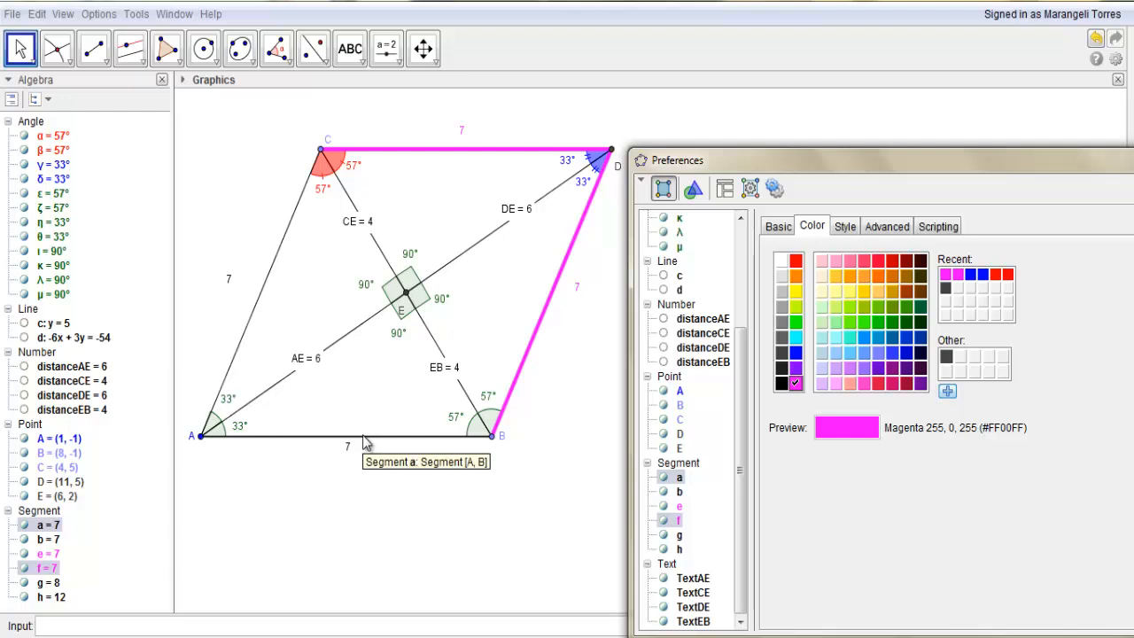
left_click(679, 478)
left_click(796, 383)
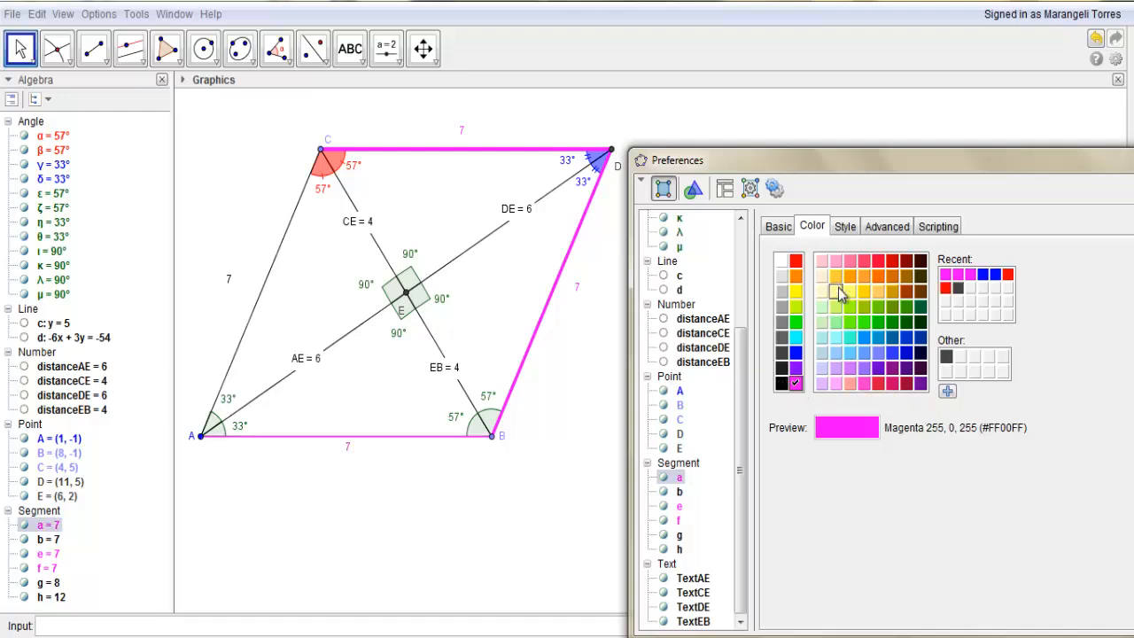
left_click(845, 227)
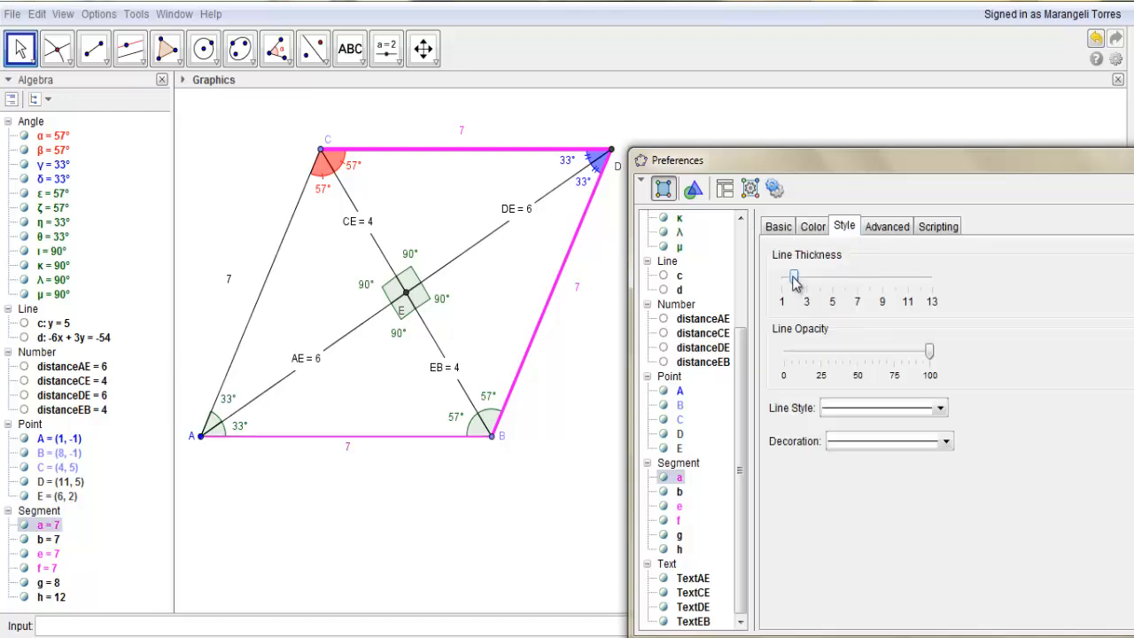
mouse_move(795, 282)
left_mouse_down()
mouse_move(894, 310)
mouse_move(859, 308)
left_mouse_up()
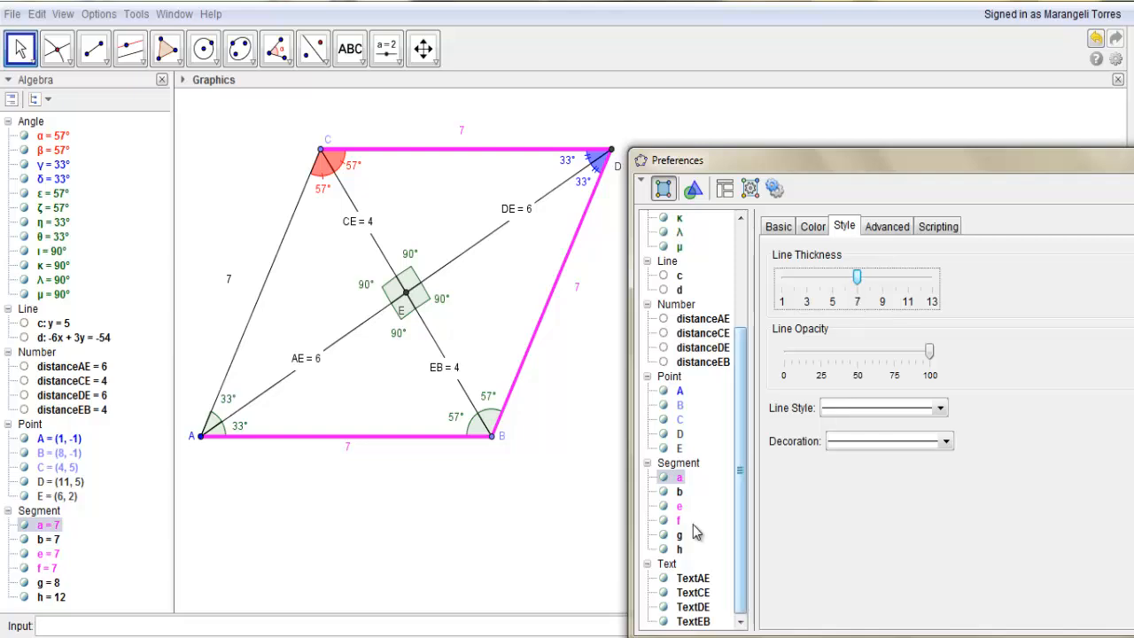
Set the line thickness of segment b, side AC, to 7 and color it magenta (255, 0, 255).
left_click(273, 271, "ctrl")
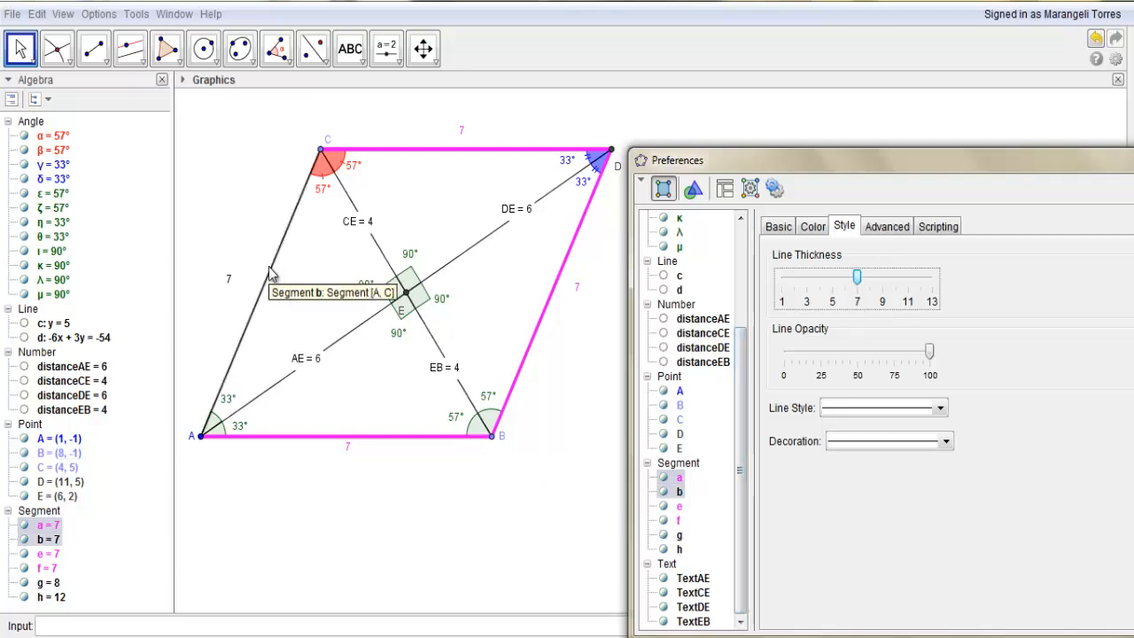
left_click(680, 492)
mouse_move(857, 277)
left_mouse_down()
mouse_move(795, 280)
mouse_move(857, 299)
mouse_move(843, 288)
left_mouse_up()
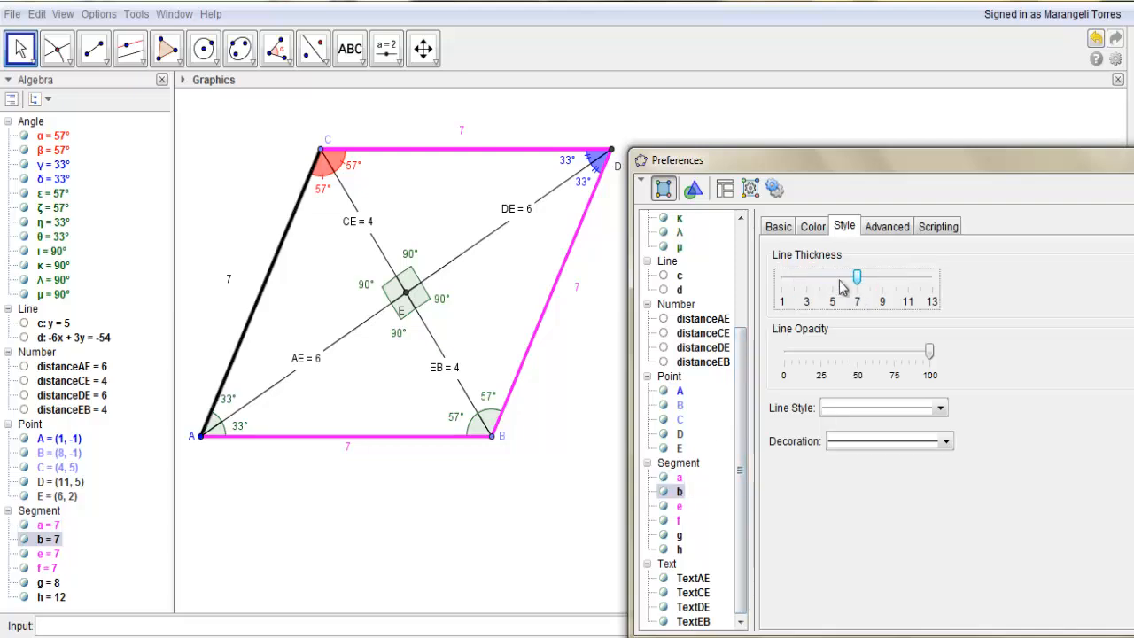
left_click(806, 226)
left_click(795, 384)
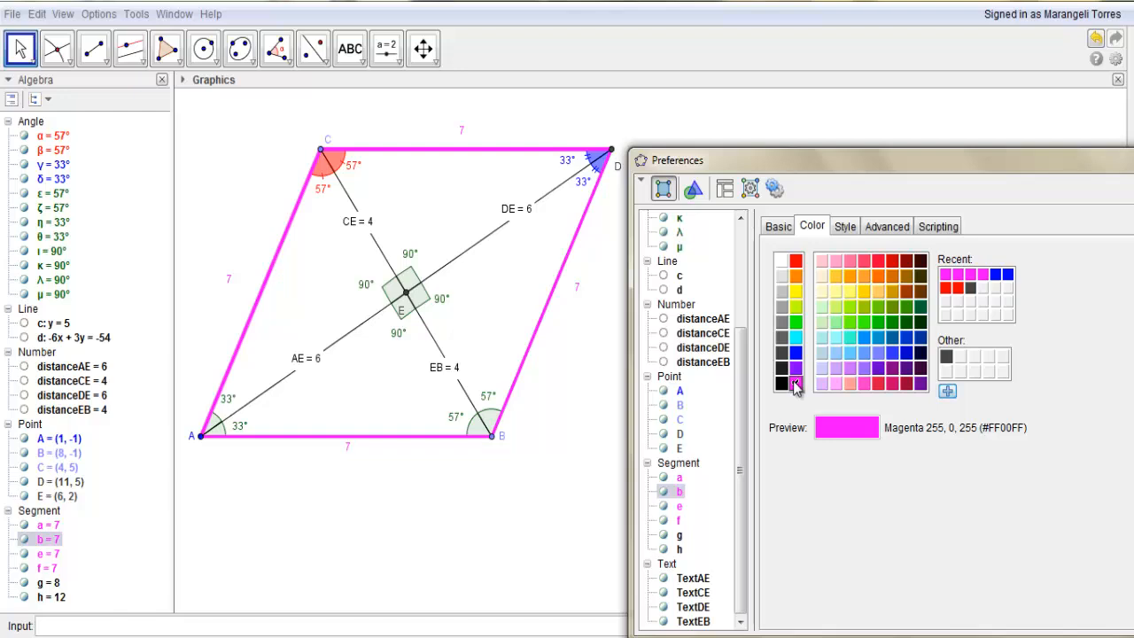
Color segment h, the diagonal AD, dark green (0, 100, 0) after trying plain green (0, 255, 0).
left_click(353, 329, "ctrl")
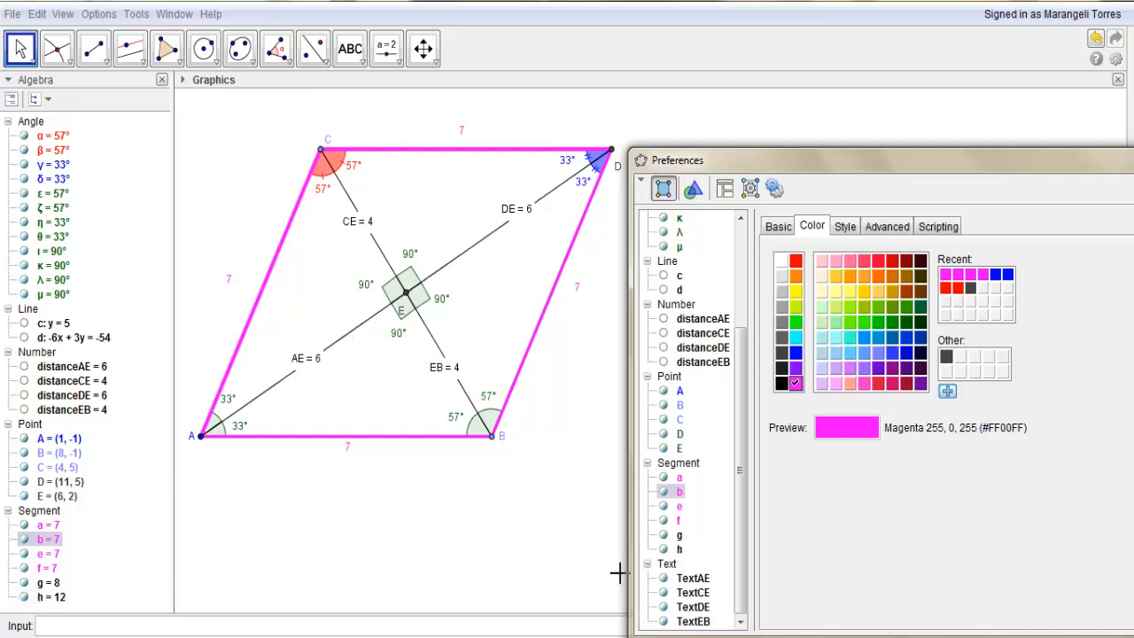
left_click(680, 550)
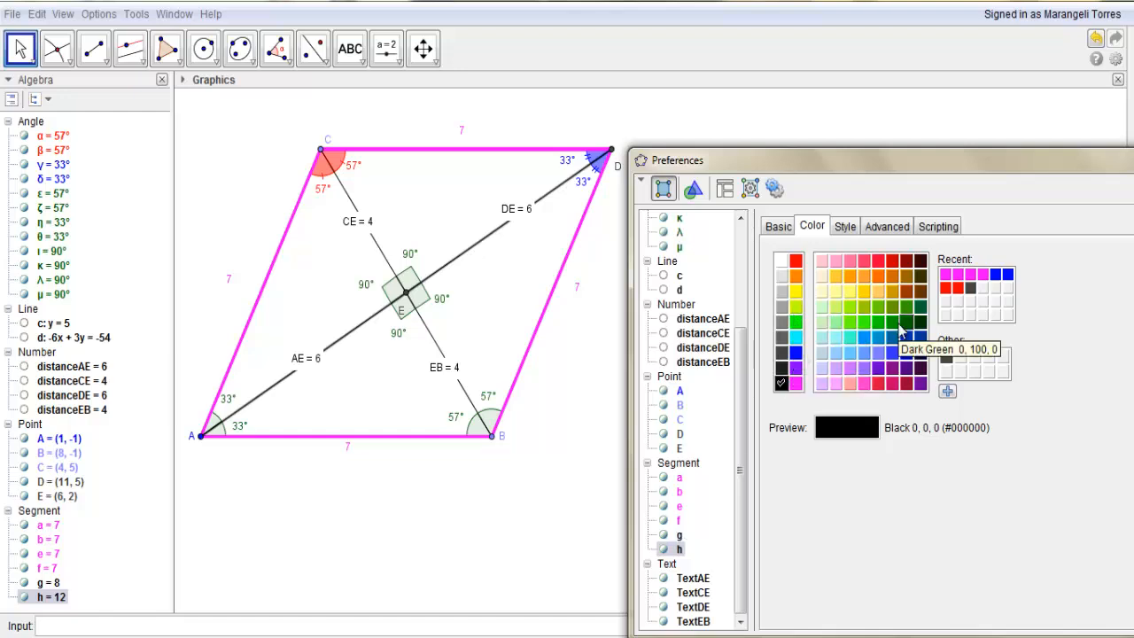
left_click(796, 322)
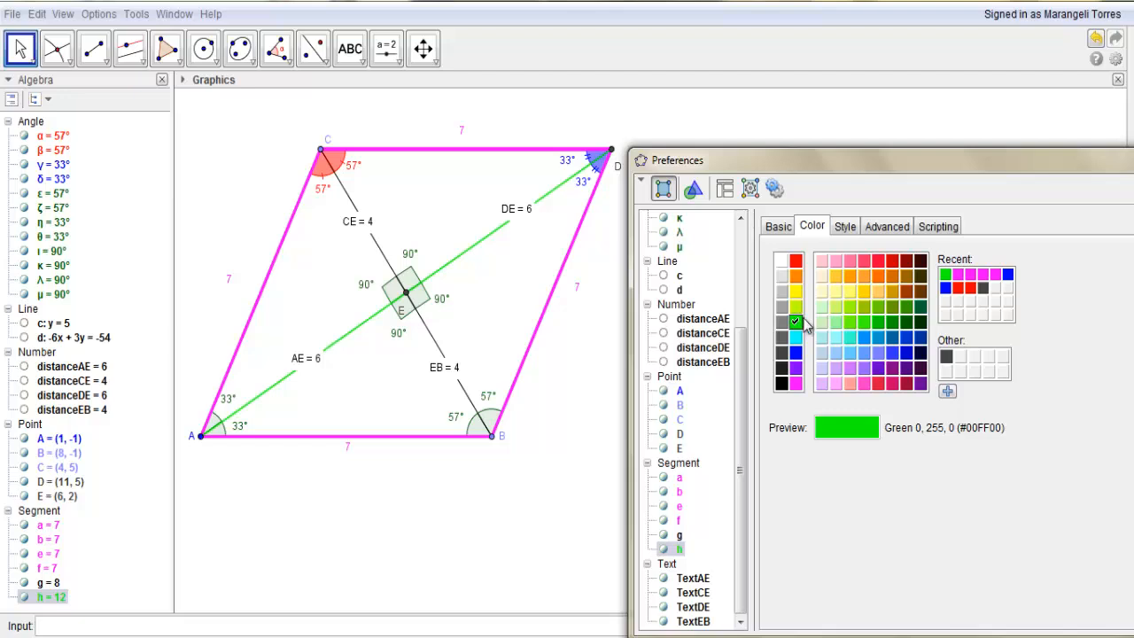
left_click(907, 321)
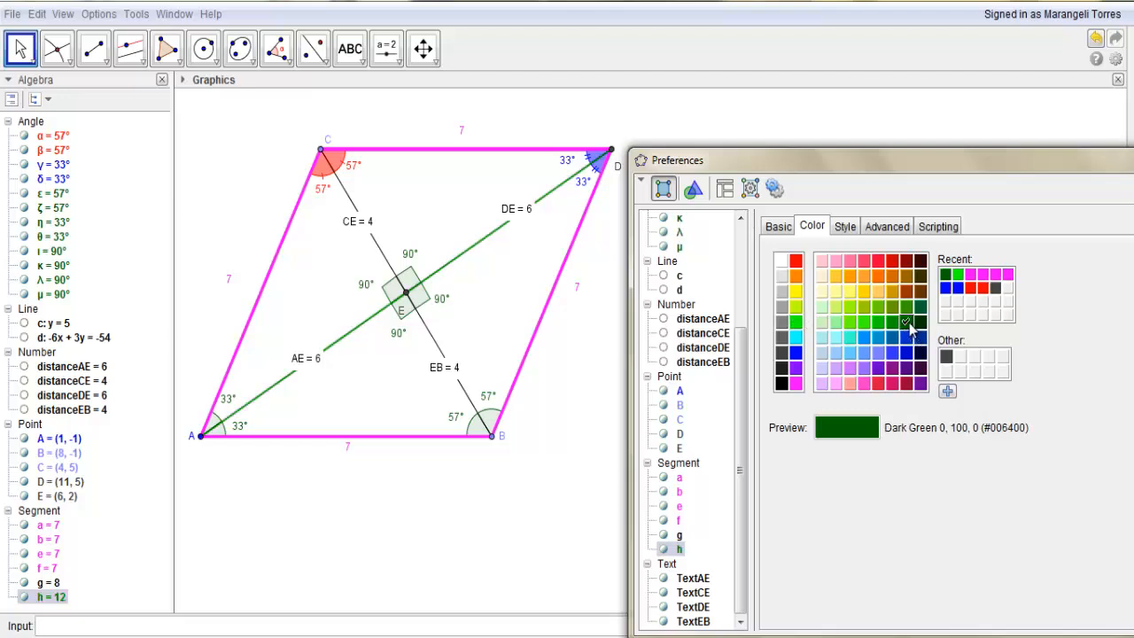
Recolor segment h, the diagonal AD, green (0, 153, 0) and set its line thickness to 7.
left_click(892, 322)
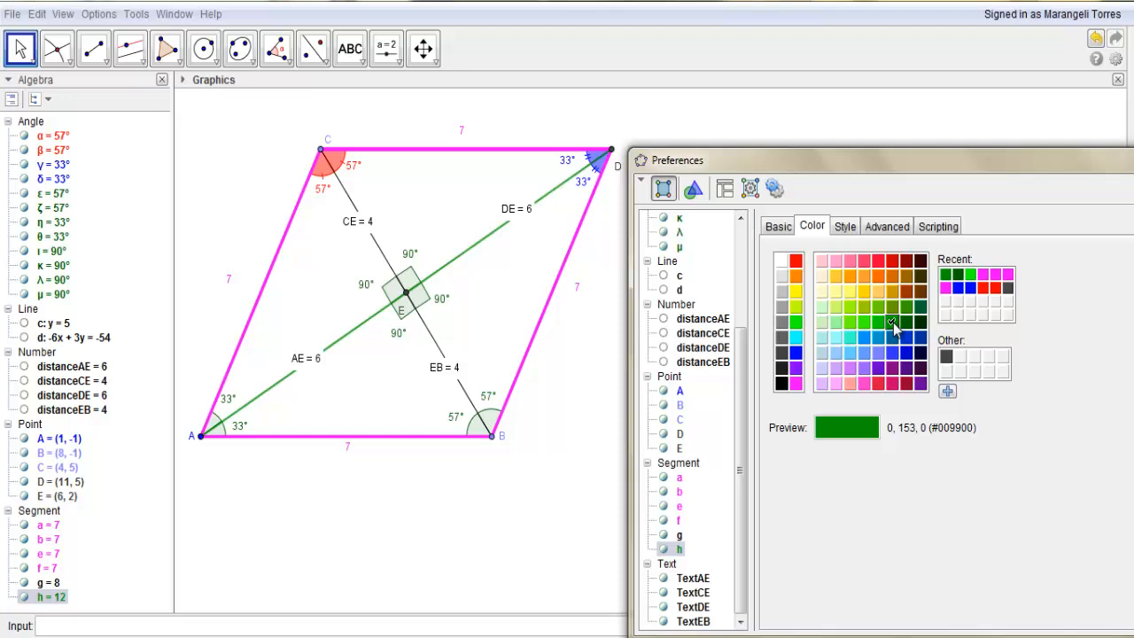
left_click(845, 227)
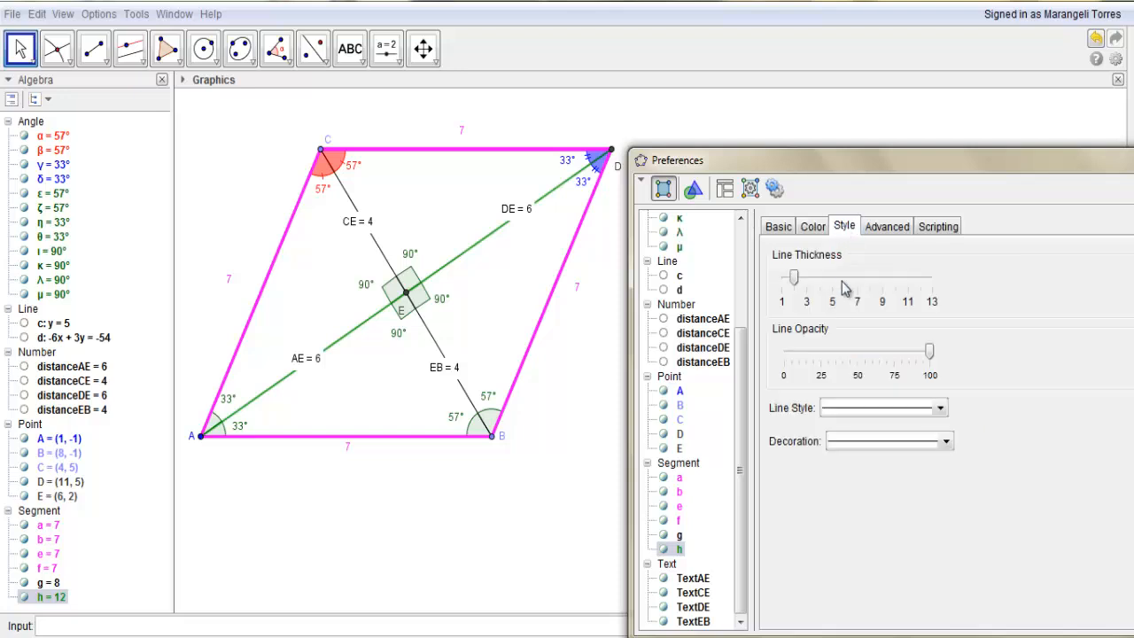
left_click_drag(794, 278, 862, 304)
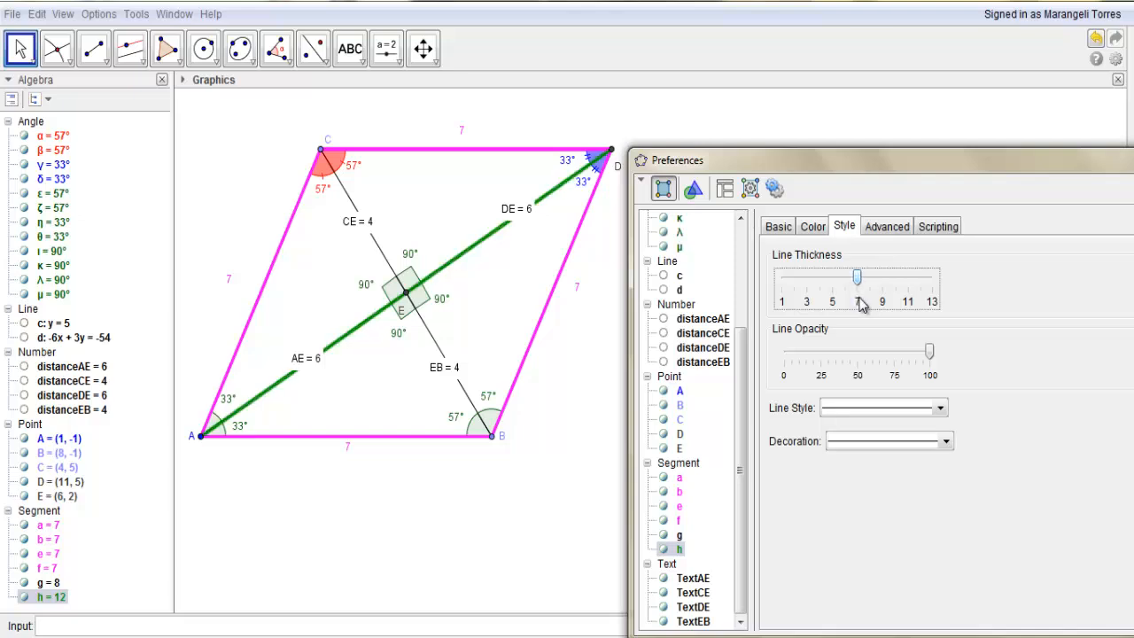
Set the line thickness of segment g, the diagonal CB, to 7 and color it green (0, 153, 0).
left_click(433, 340, "ctrl")
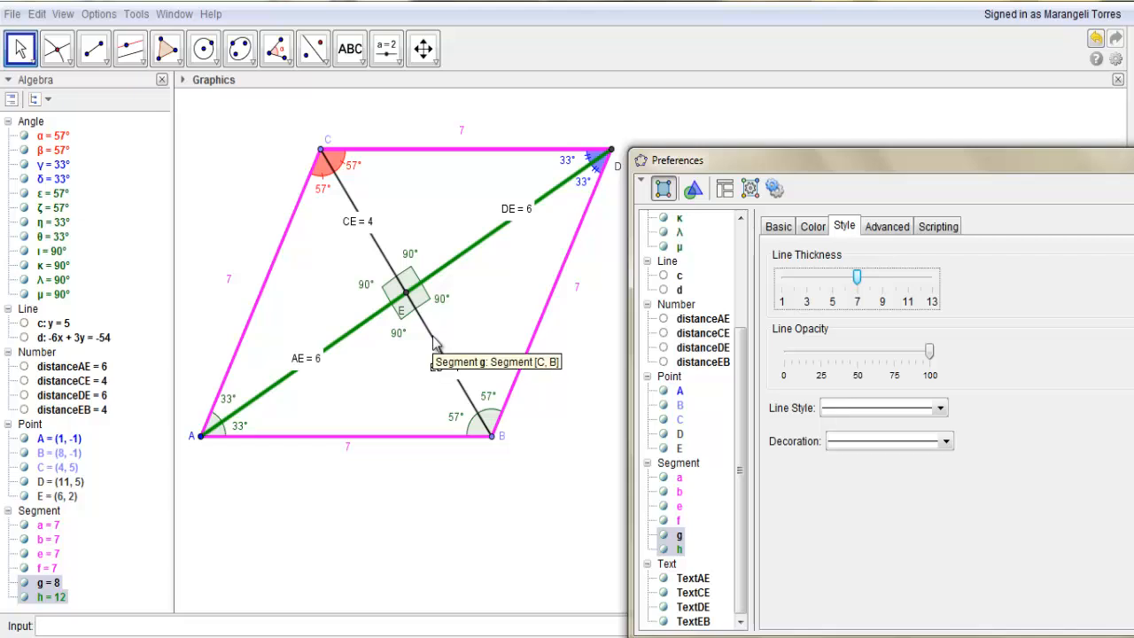
left_click(680, 536)
left_click_drag(795, 278, 857, 285)
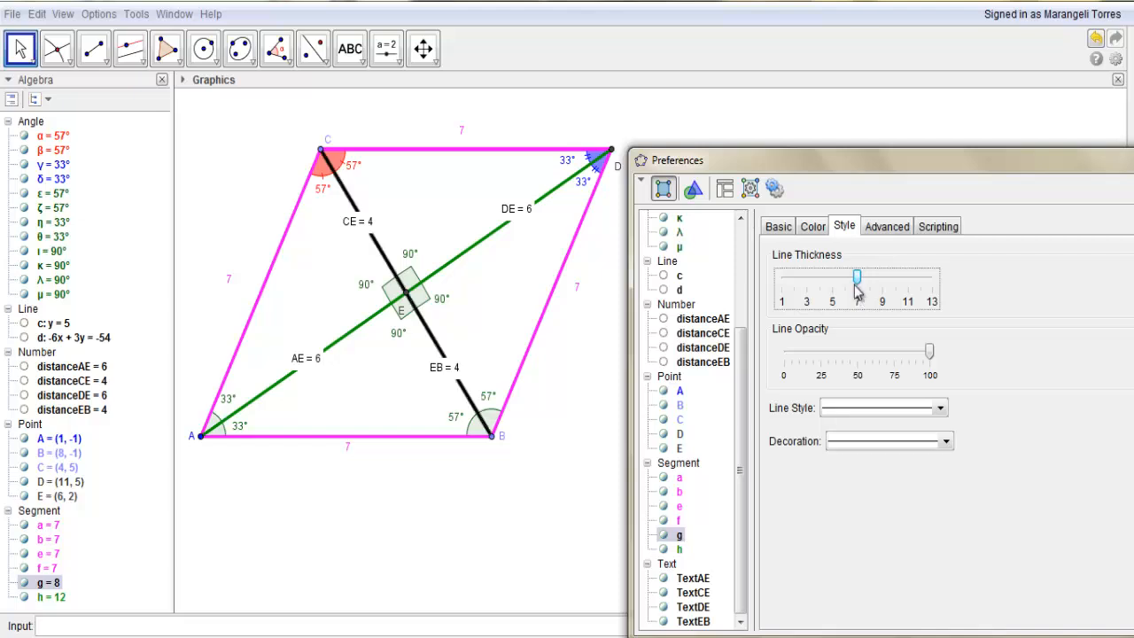
left_click(814, 228)
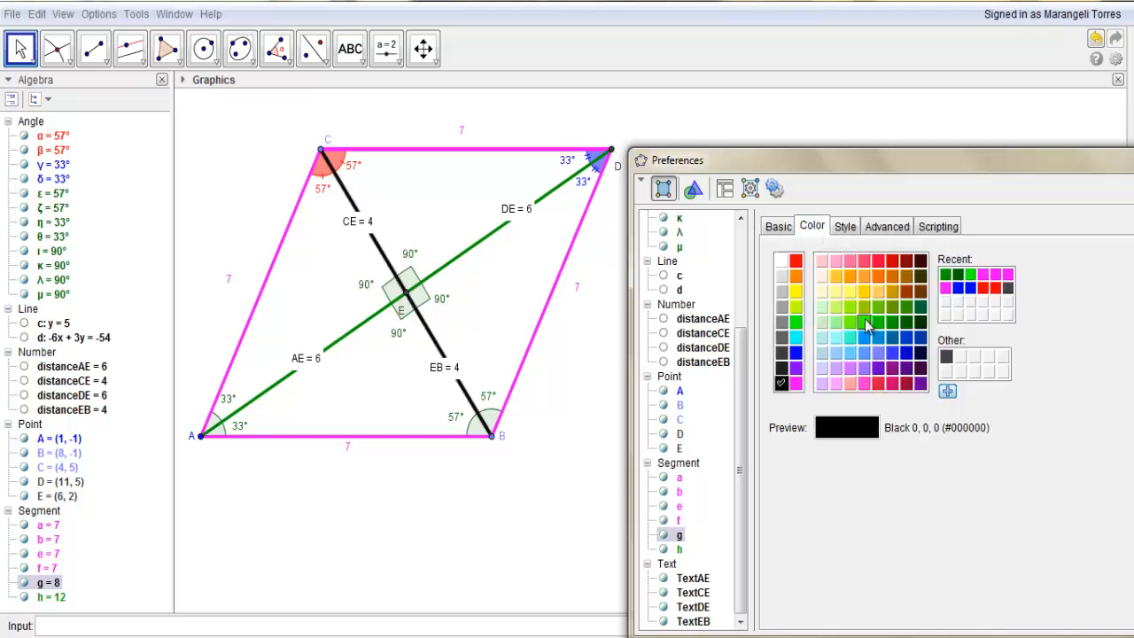
left_click(892, 322)
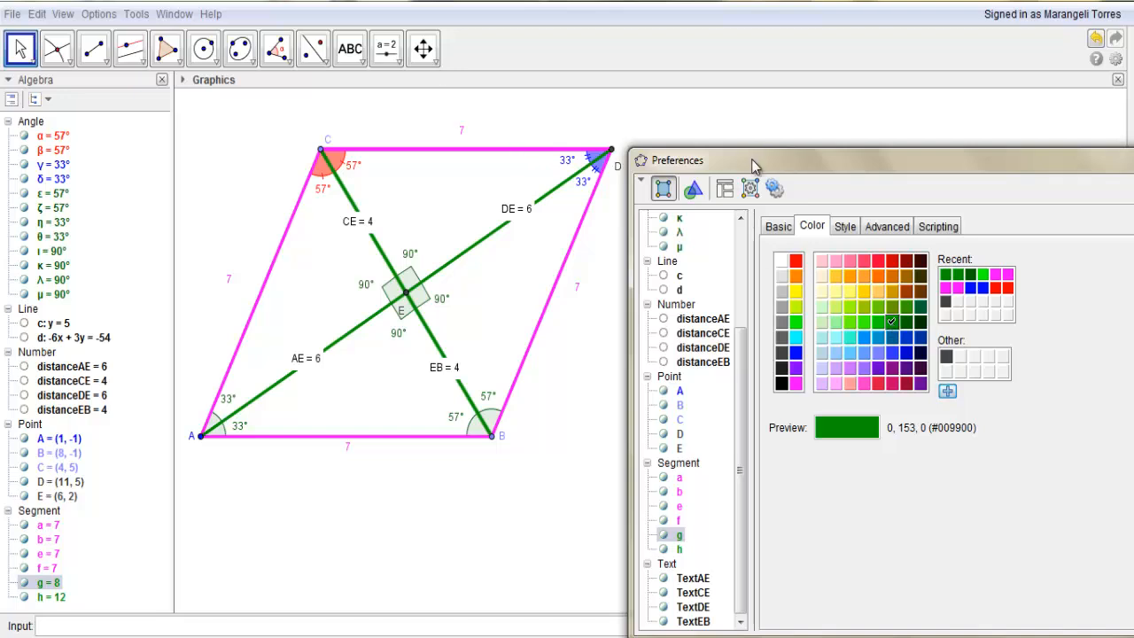
left_click_drag(753, 161, 463, 218)
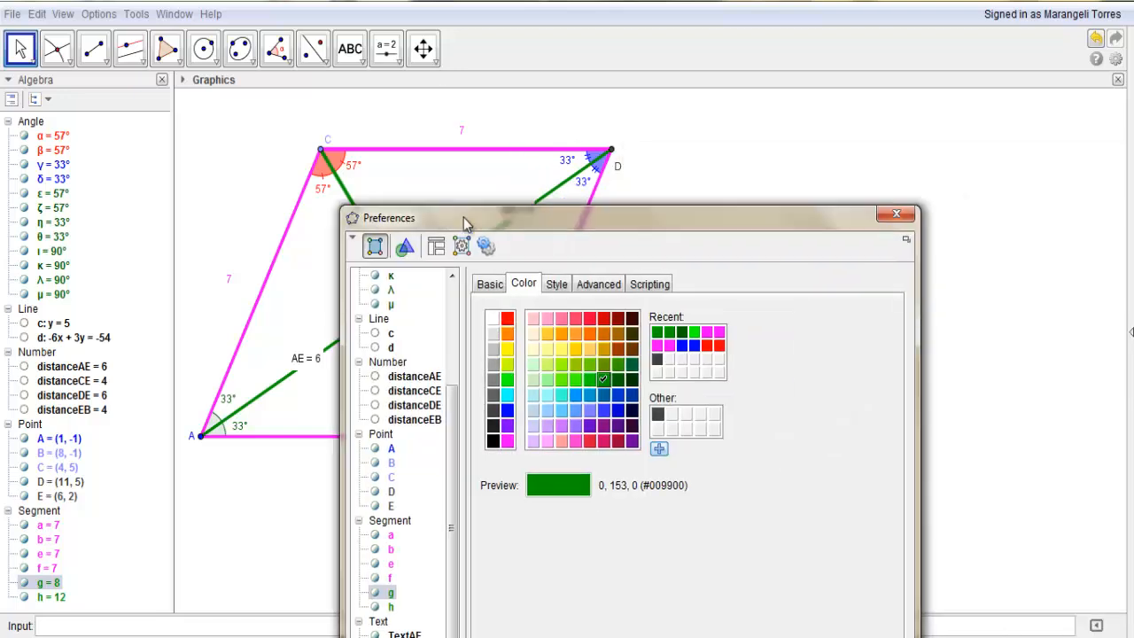
left_click(898, 213)
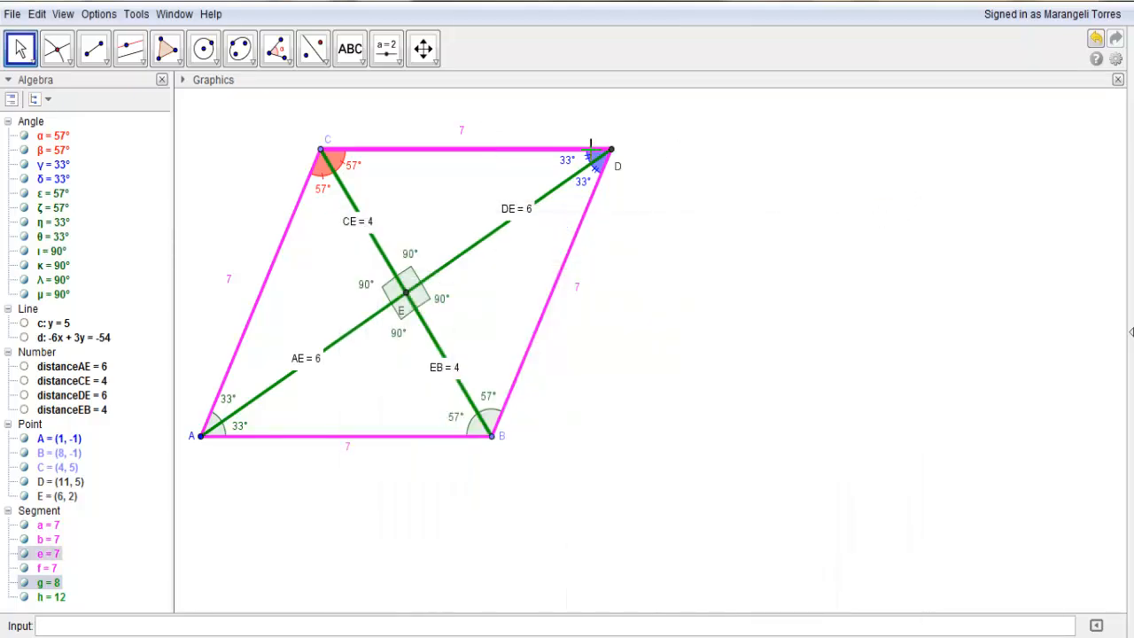
Insert the text "Rhombus" as a title and place it above side CD of the figure.
left_click(423, 48)
left_click_drag(698, 228, 740, 346)
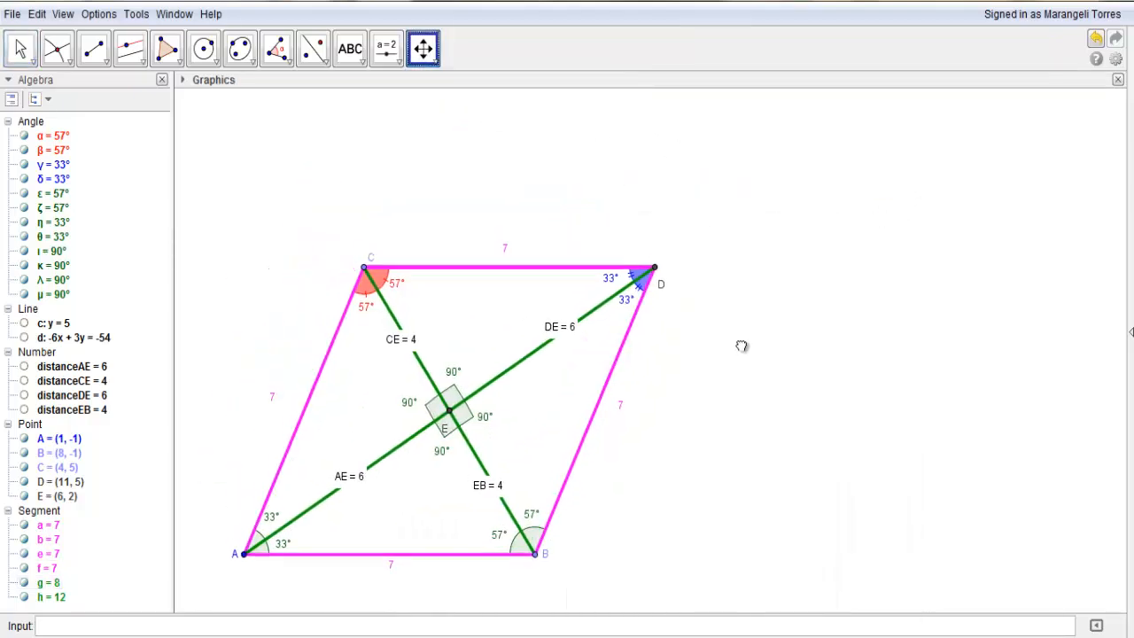
left_click(351, 51)
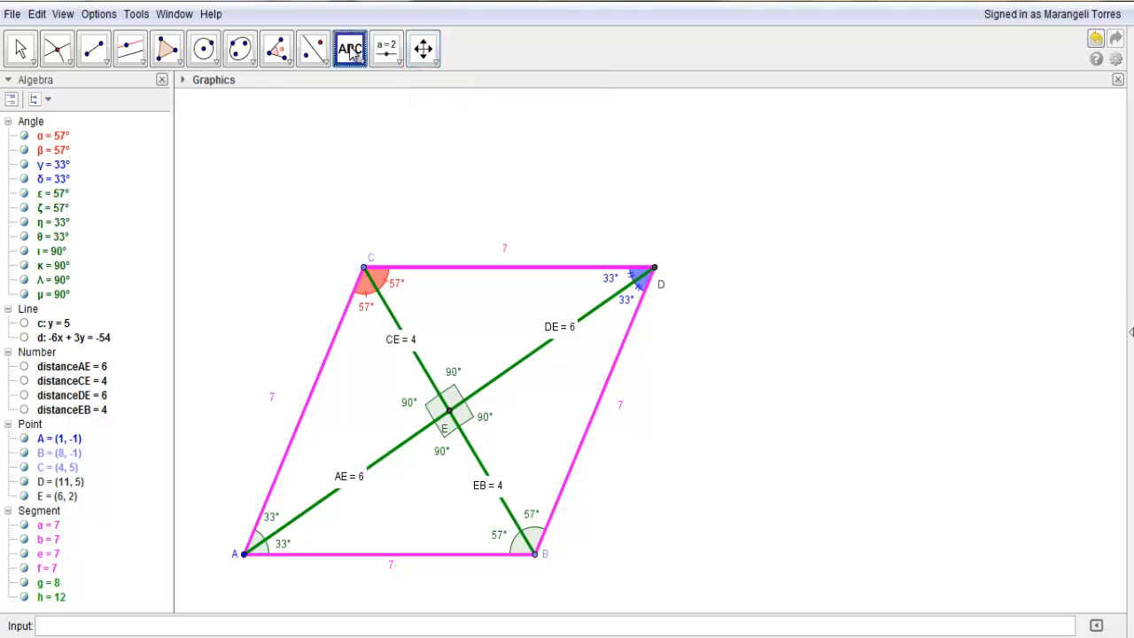
left_click(384, 132)
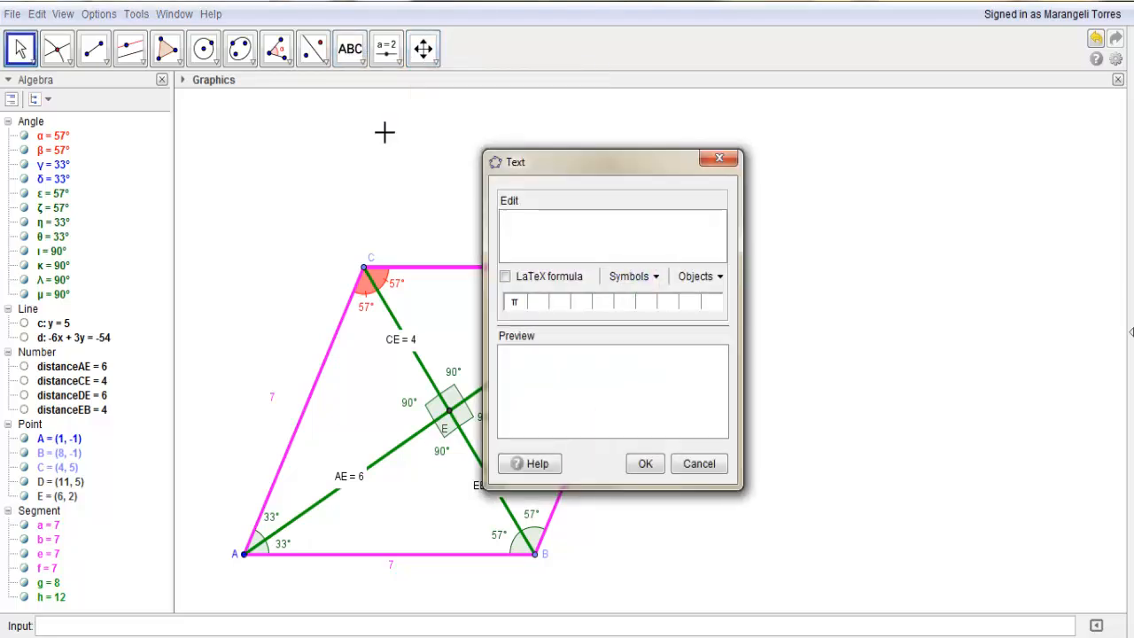
type("Rhom")
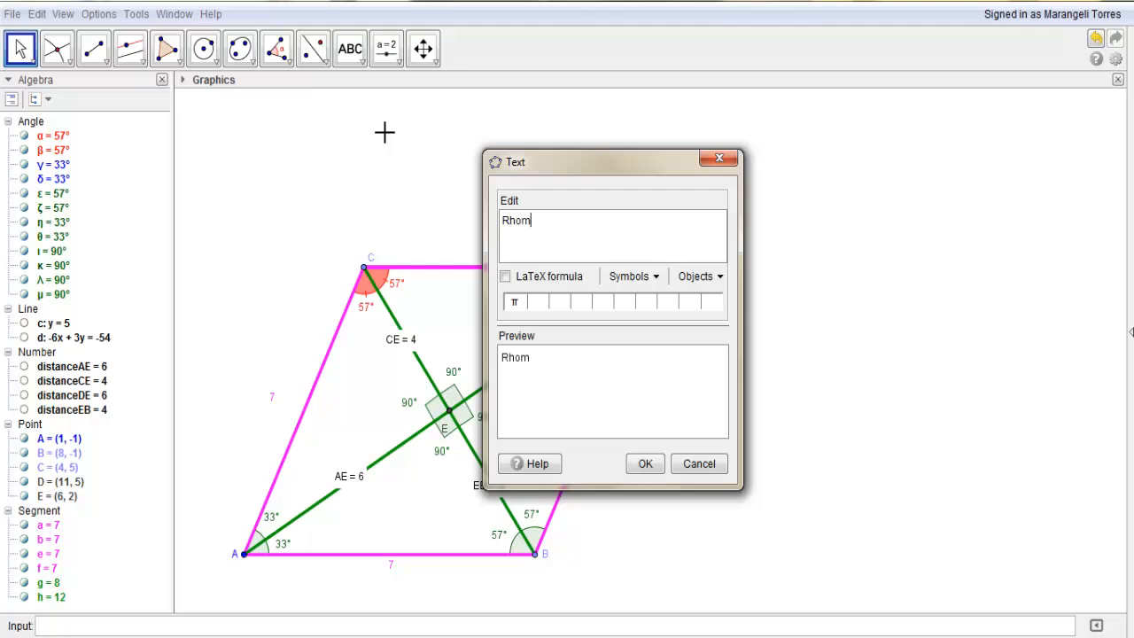
type("bus")
left_click(641, 465)
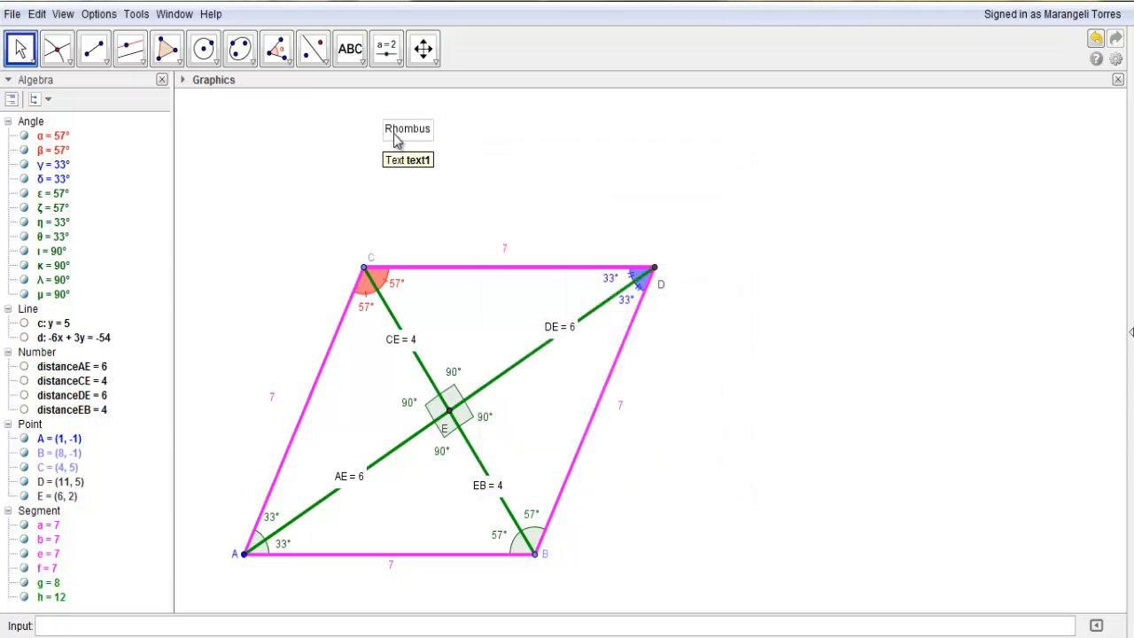
left_click_drag(394, 133, 528, 198)
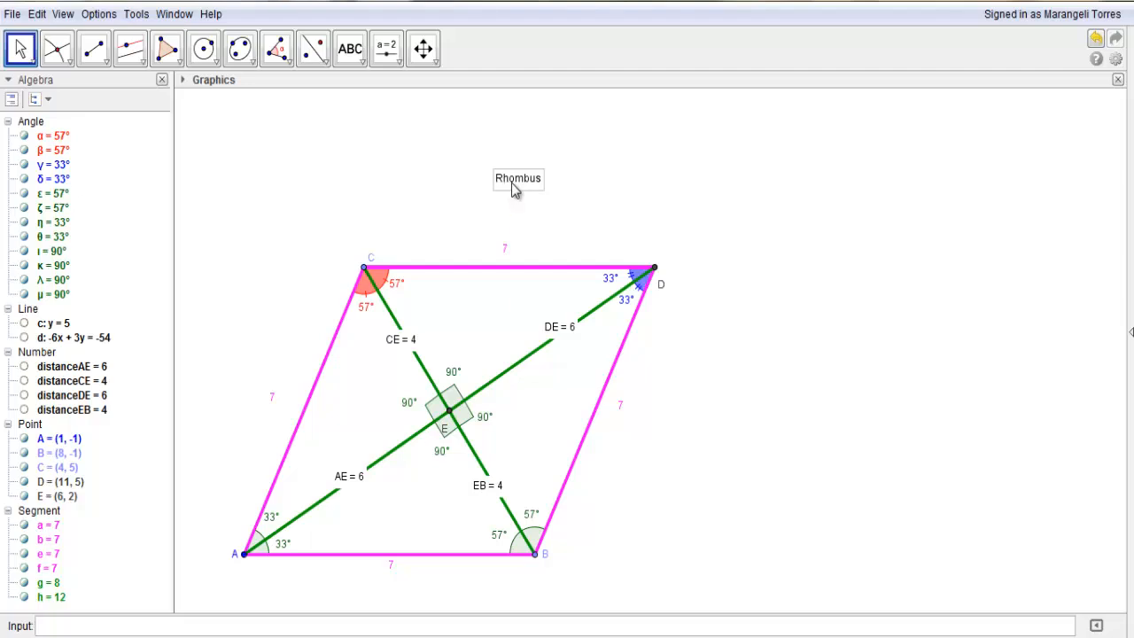
Change the foreground color of the "Rhombus" title to violet (127, 0, 255).
right_click(512, 182)
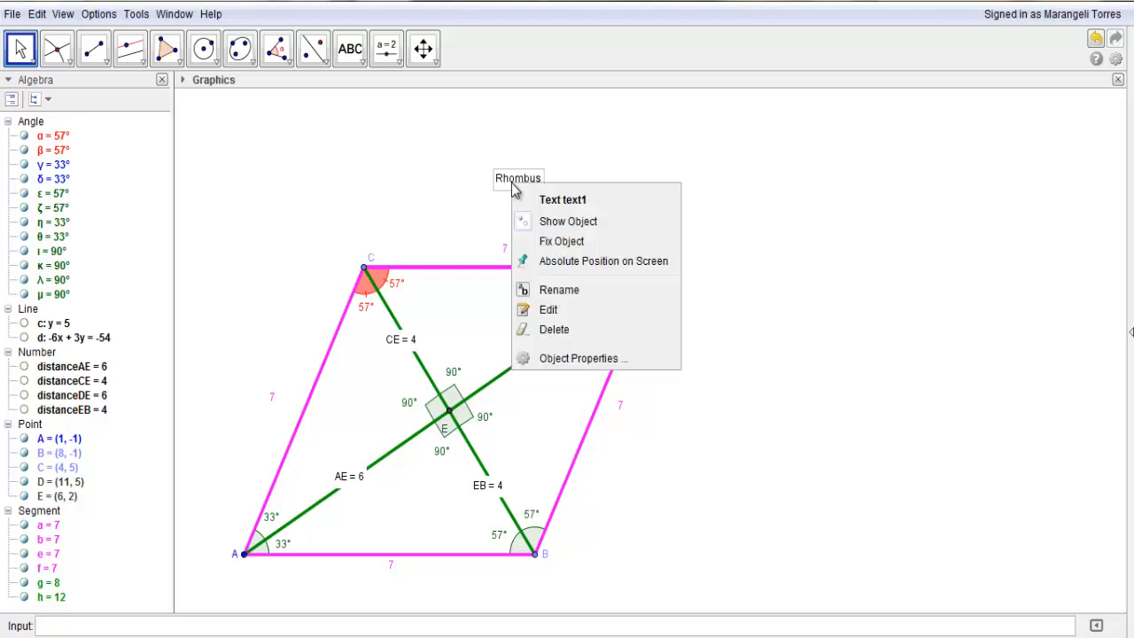
left_click(582, 359)
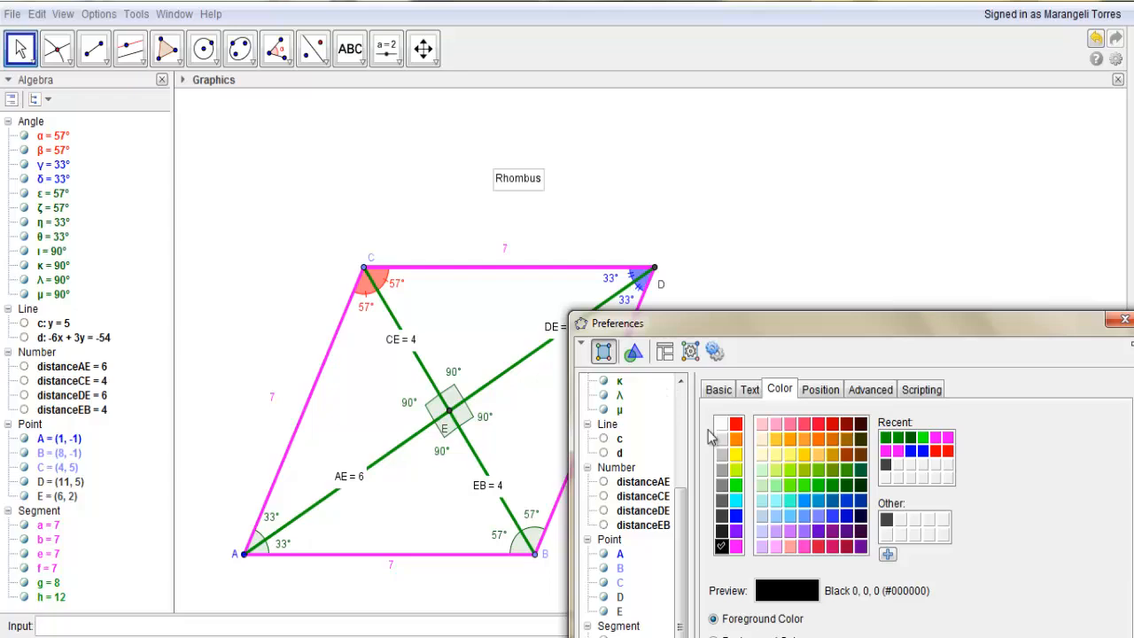
left_click_drag(883, 324, 981, 157)
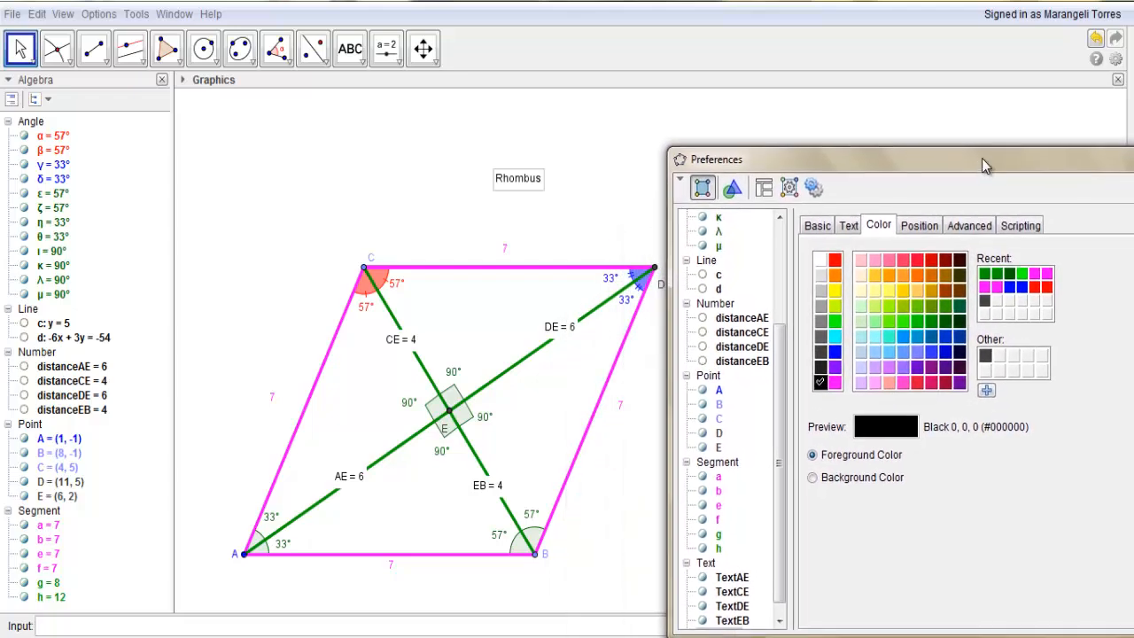
left_click(836, 366)
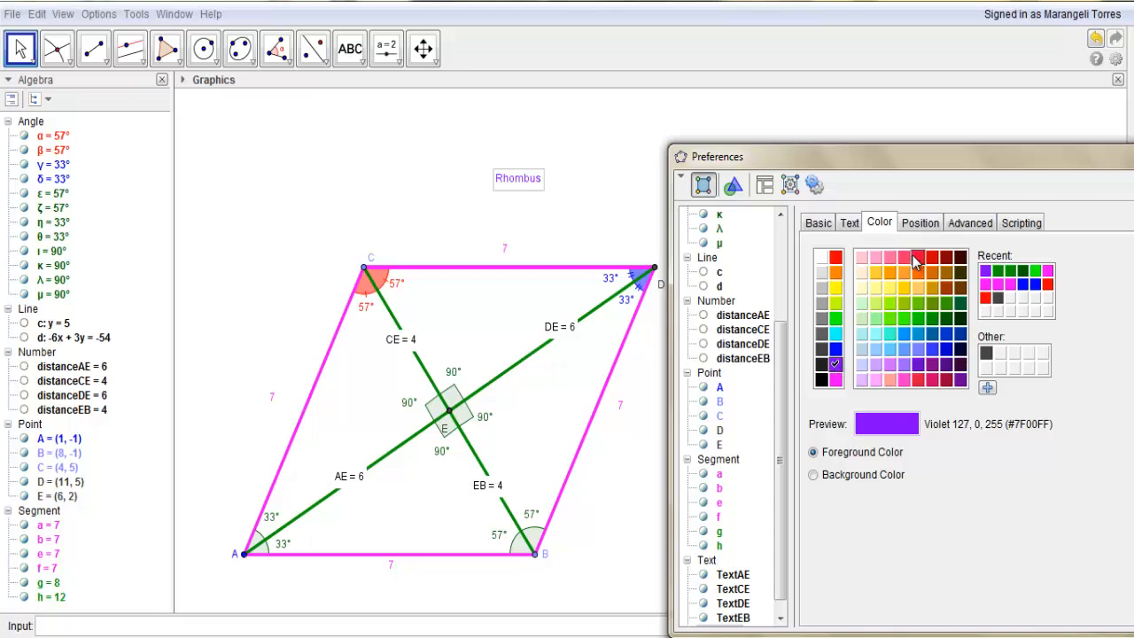
Set the font size of the "Rhombus" title to Very Large after trying Large.
left_click(848, 224)
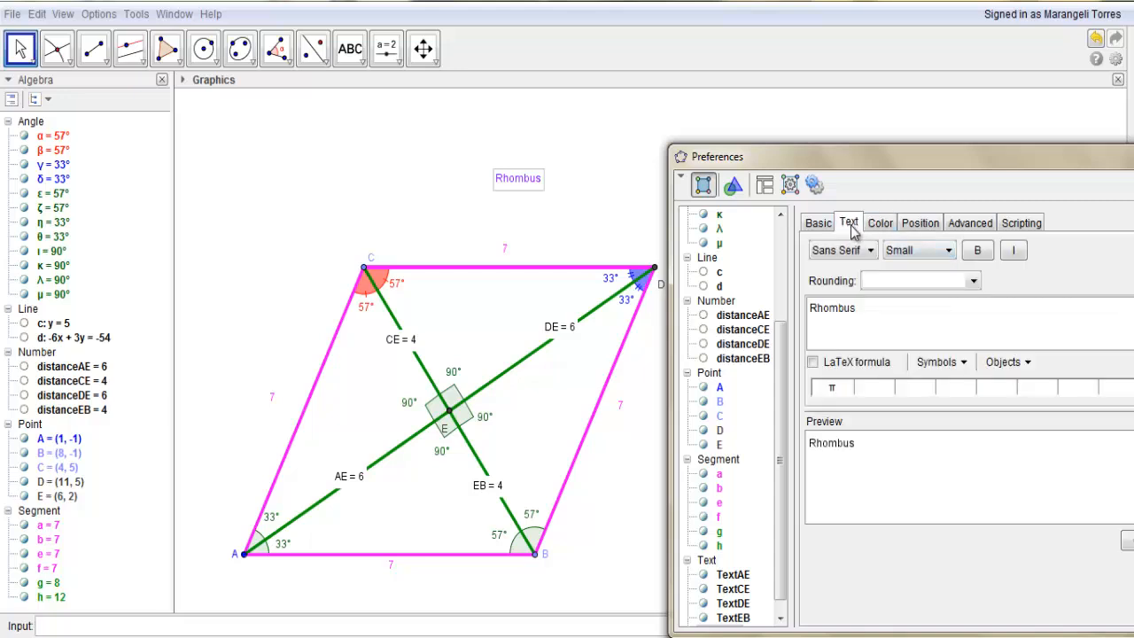
left_click(950, 254)
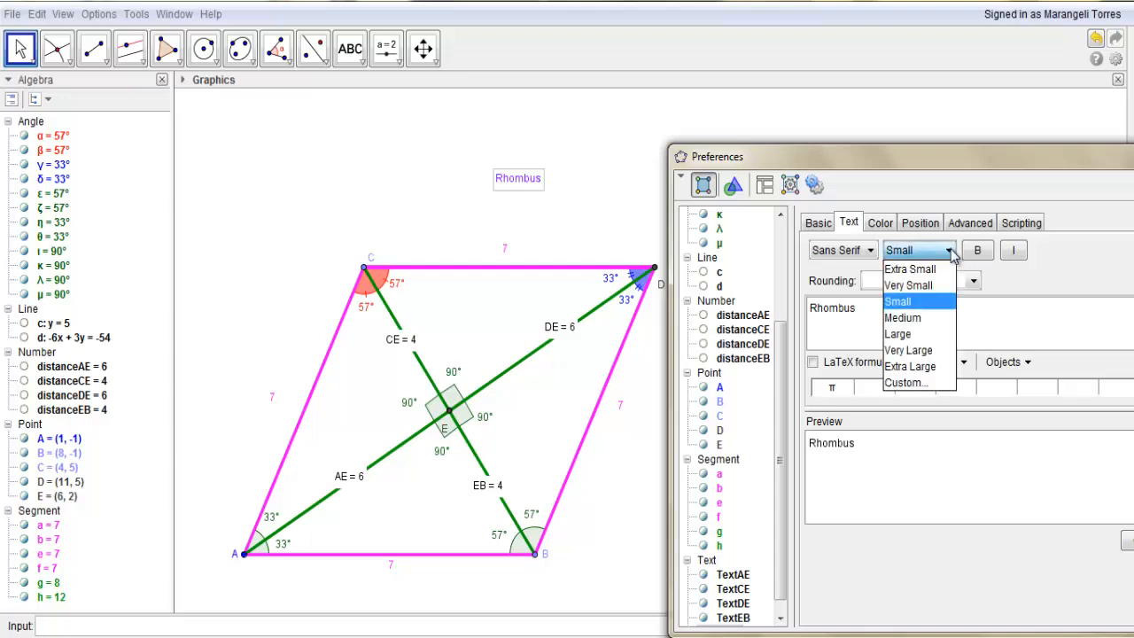
left_click(909, 335)
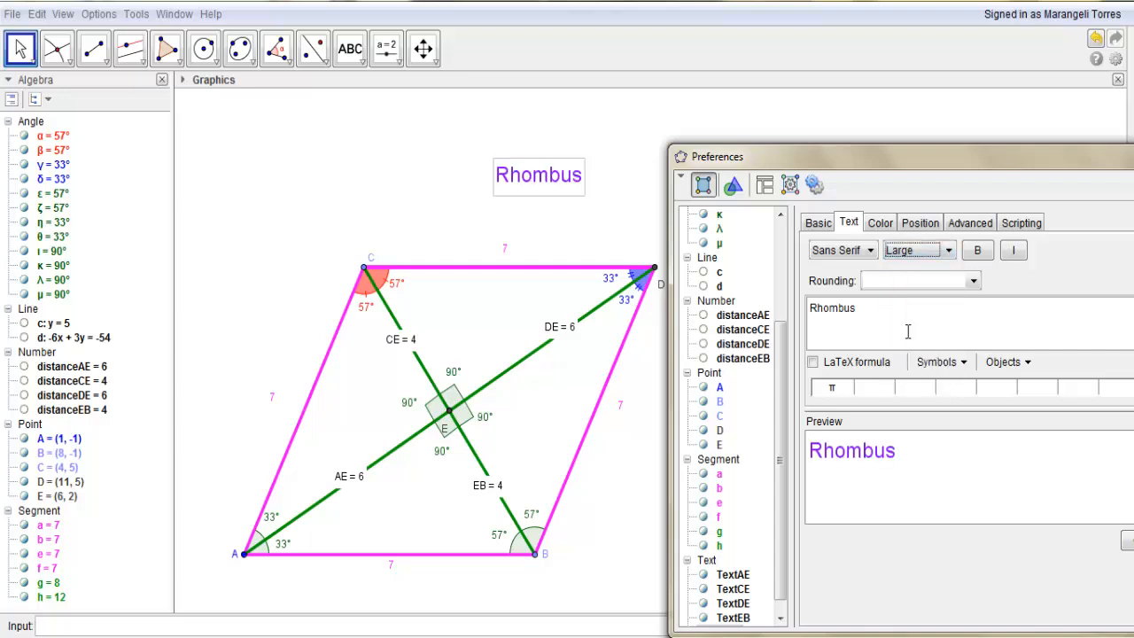
left_click(949, 251)
left_click(929, 352)
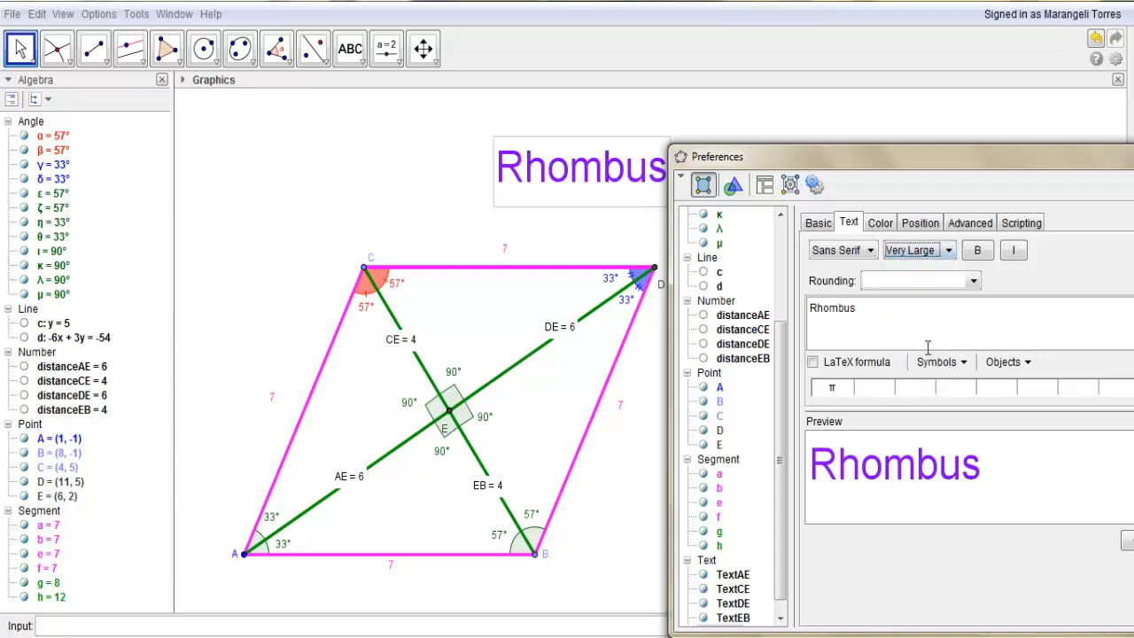
left_click(871, 251)
left_click(871, 252)
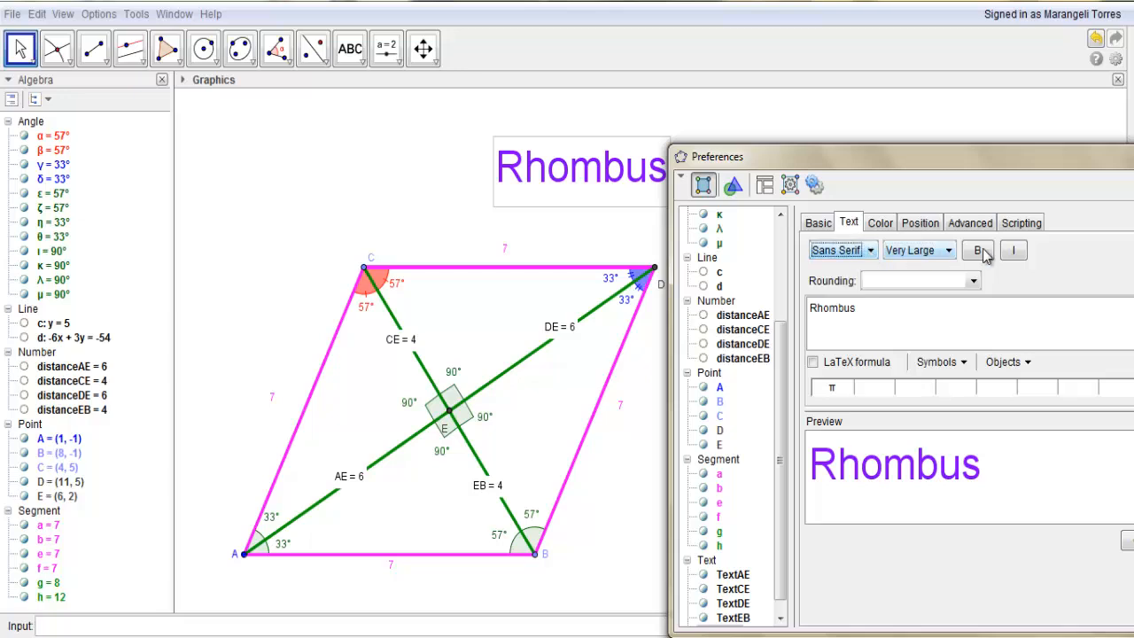
Make the "Rhombus" title bold and italic, and center it just above side CD.
left_click(982, 252)
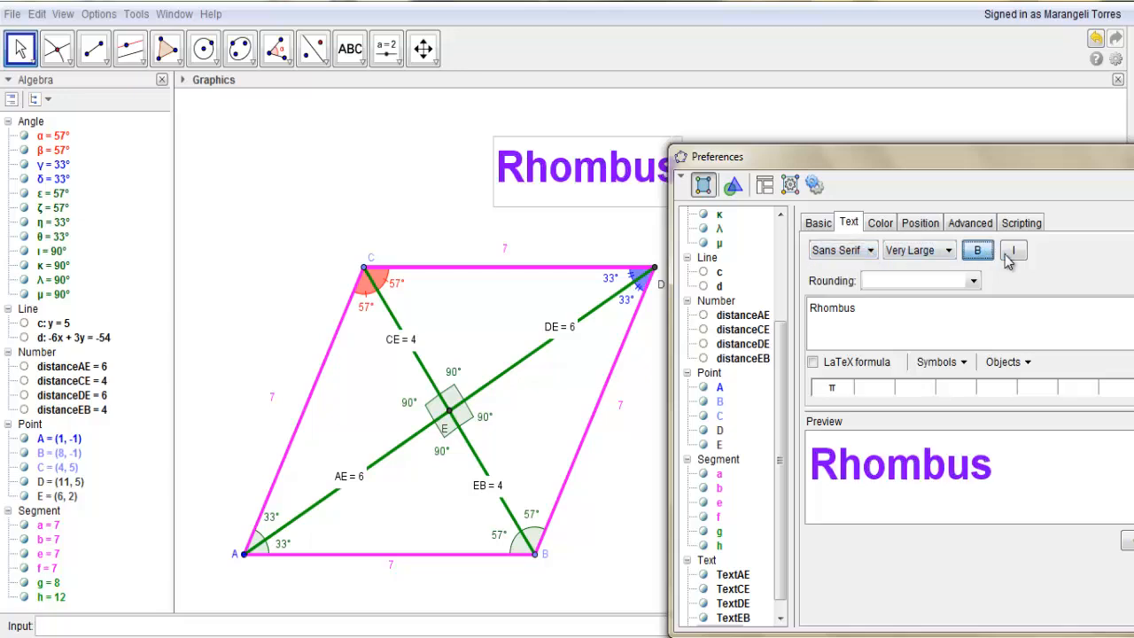
left_click(1015, 252)
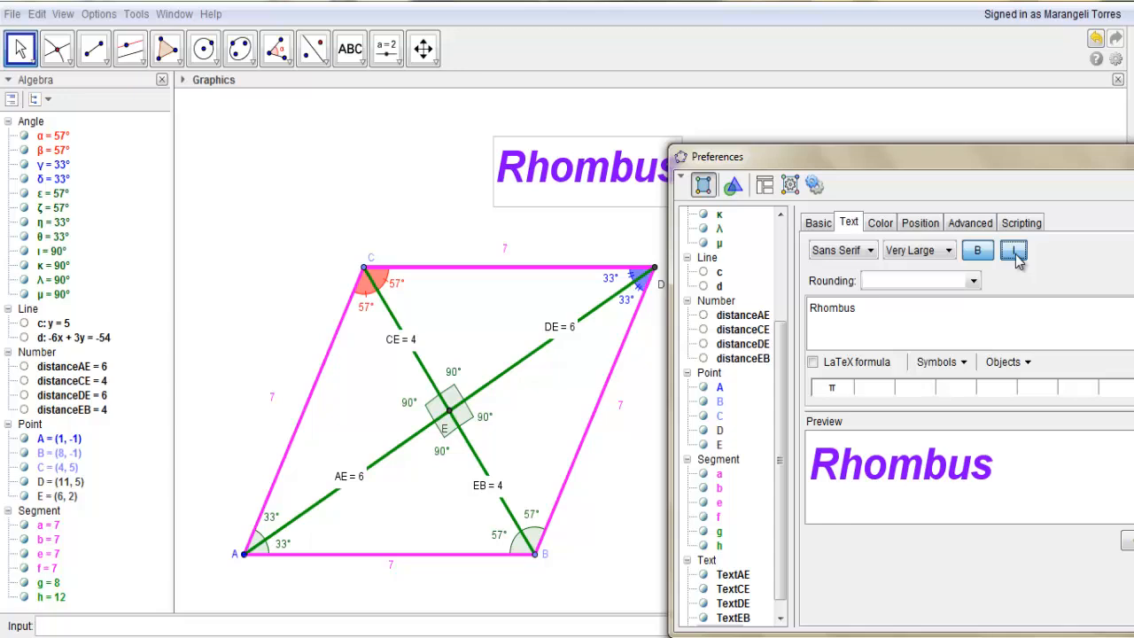
left_click(815, 223)
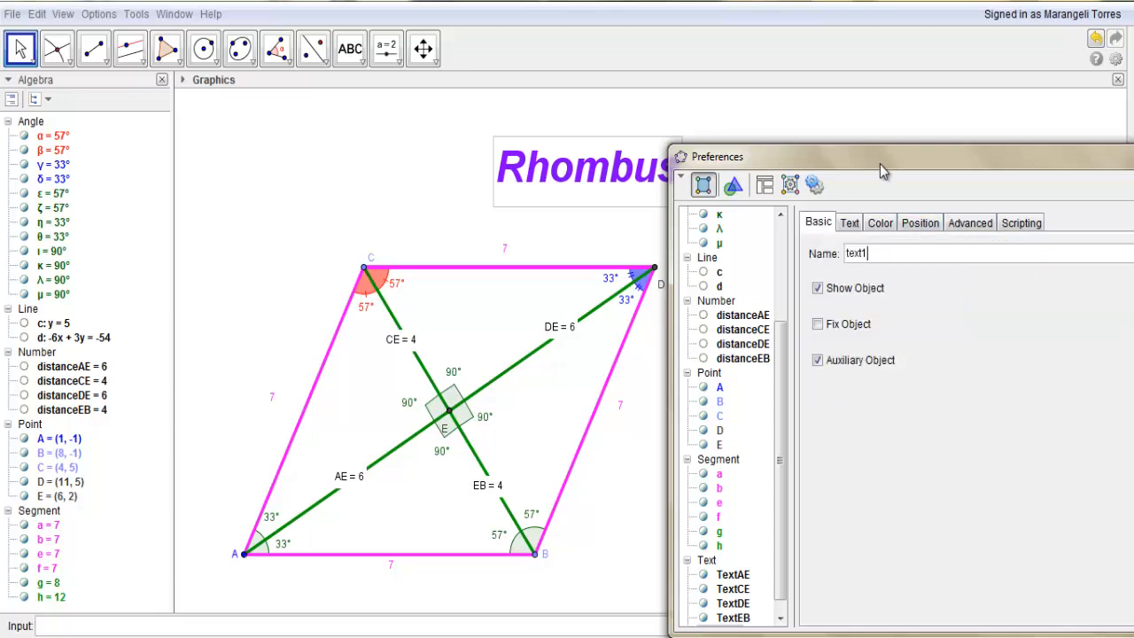
left_click_drag(882, 166, 629, 178)
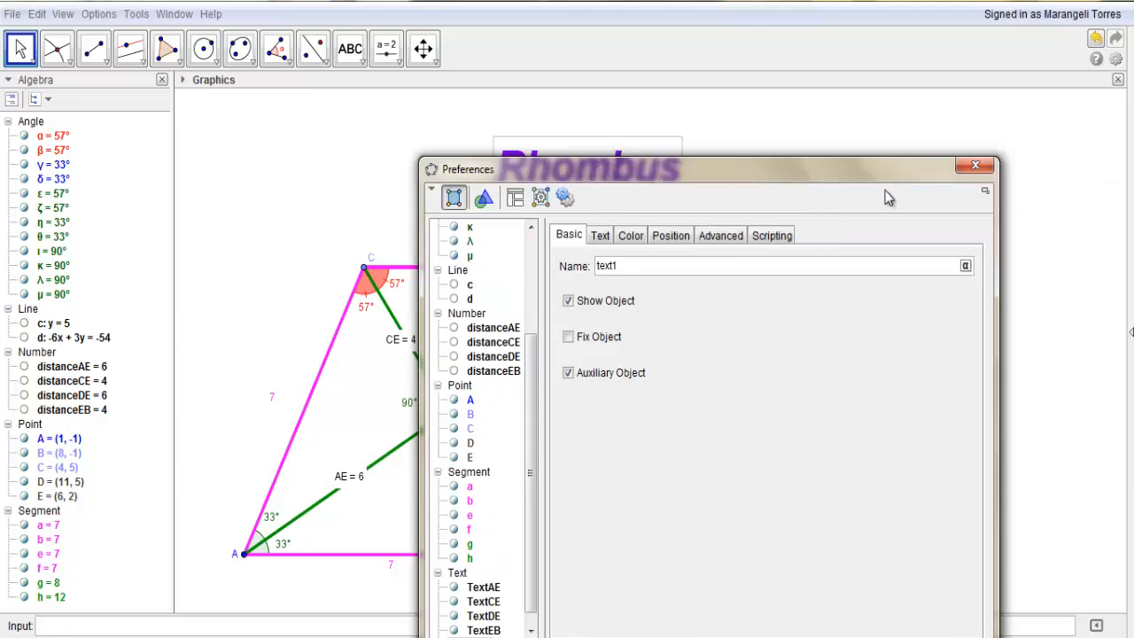
left_click(976, 165)
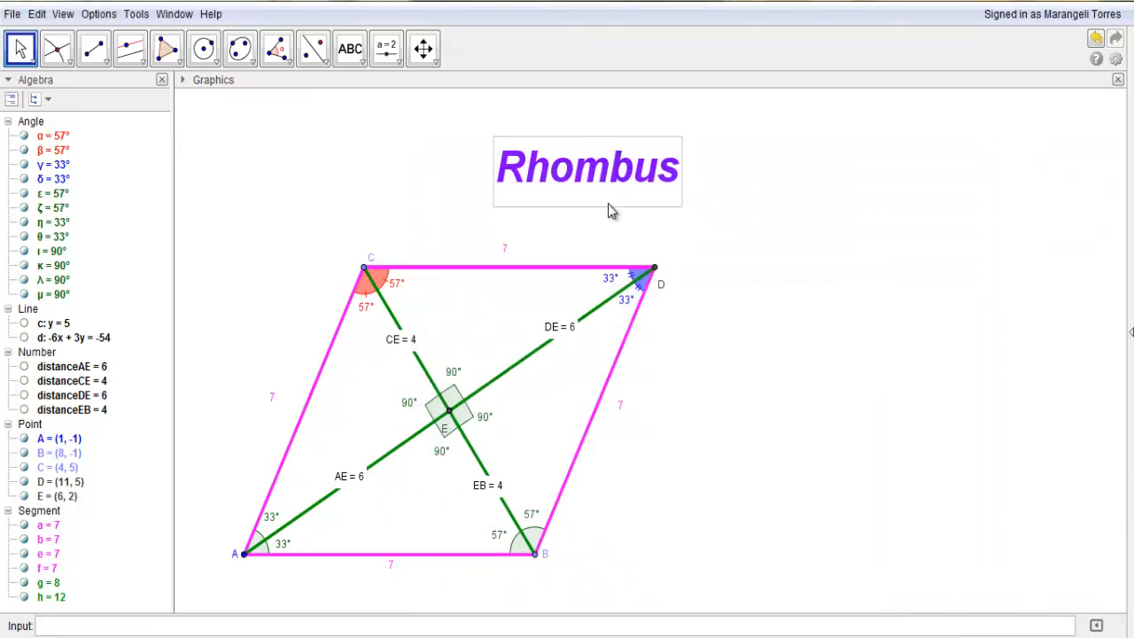
left_click_drag(610, 174, 523, 206)
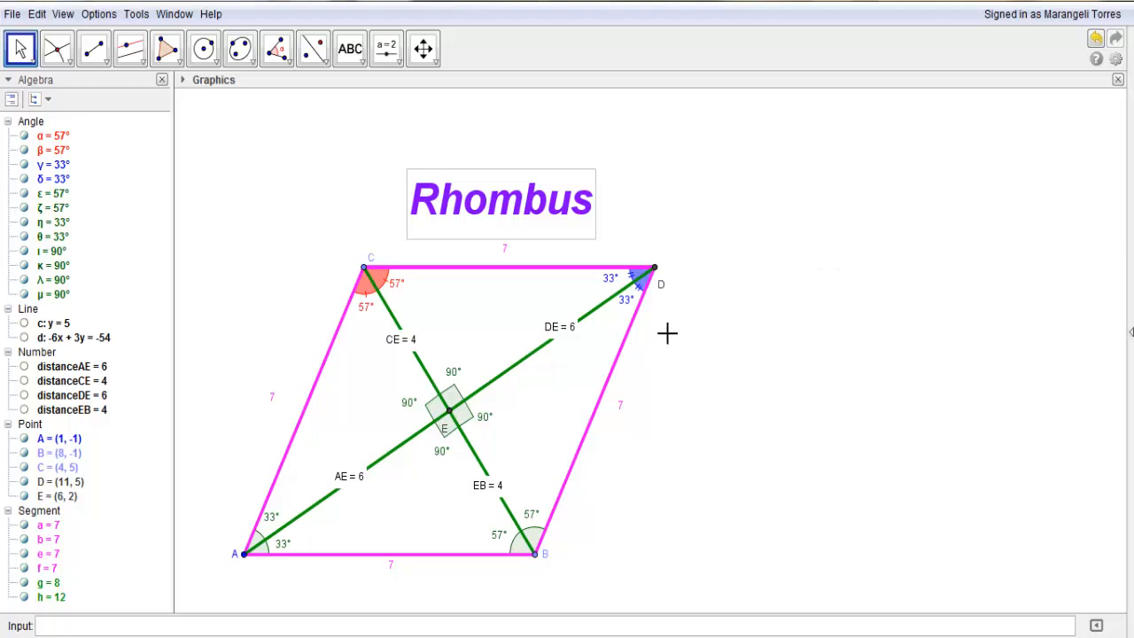
Start a text note below side AB of the rhombus with the first line "Diagonals intersect at 90 degrees".
left_click(422, 49)
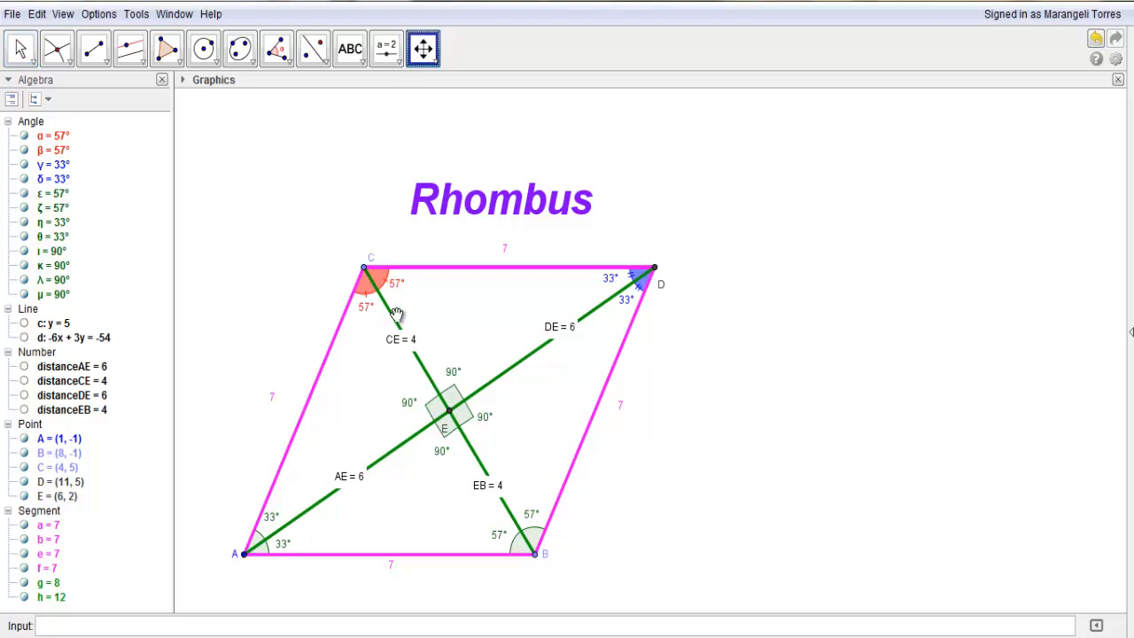
left_click_drag(415, 401, 424, 330)
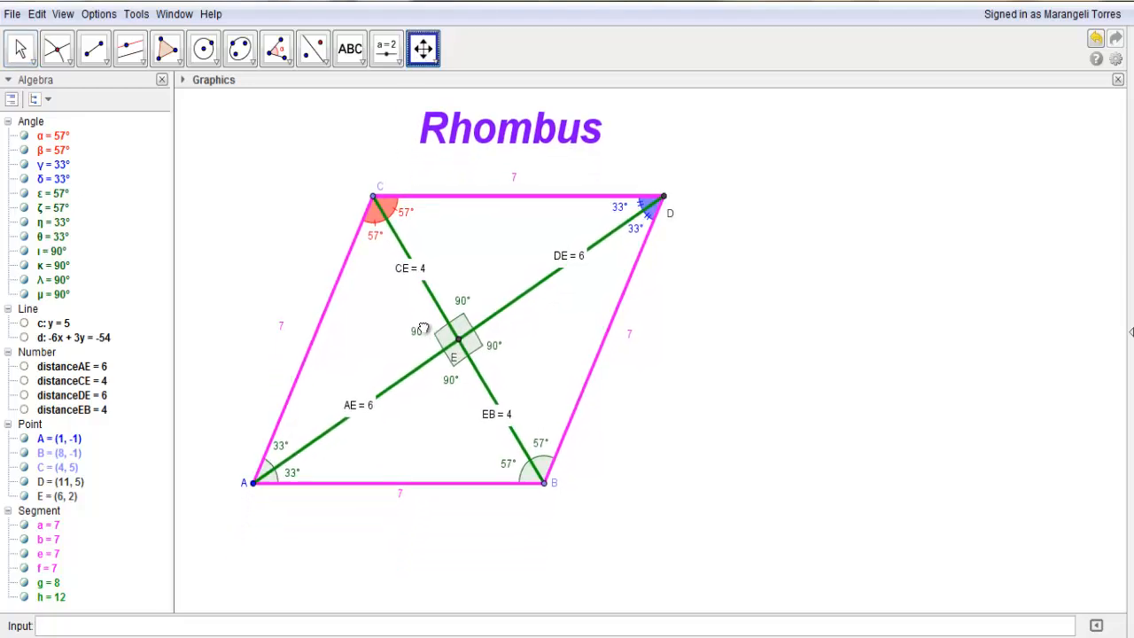
left_click(351, 50)
left_click(351, 49)
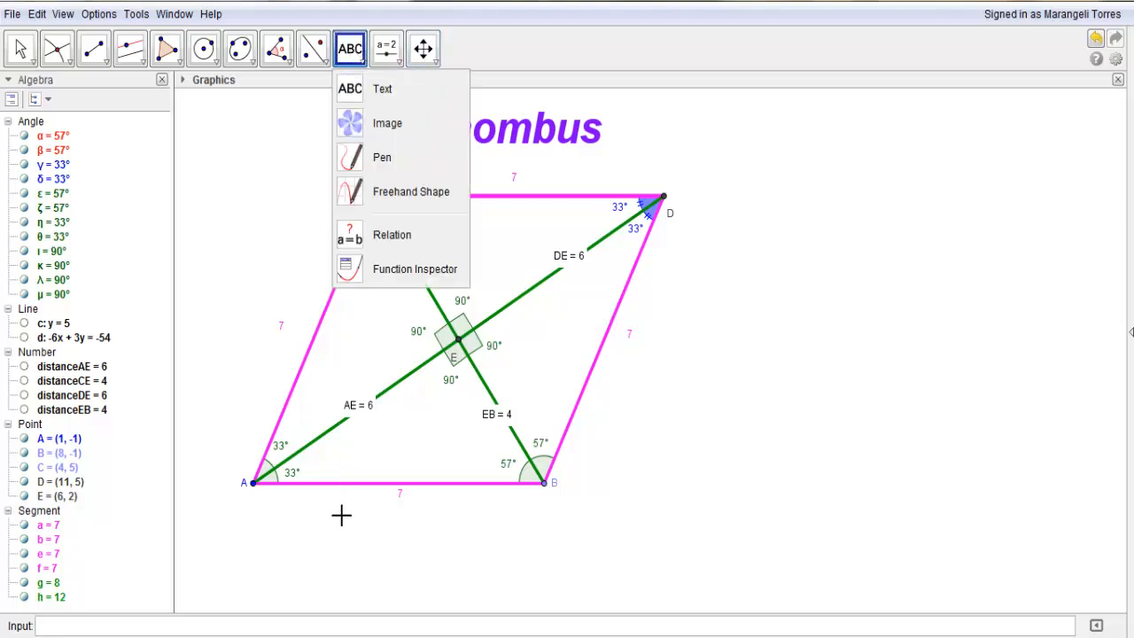
left_click(259, 547)
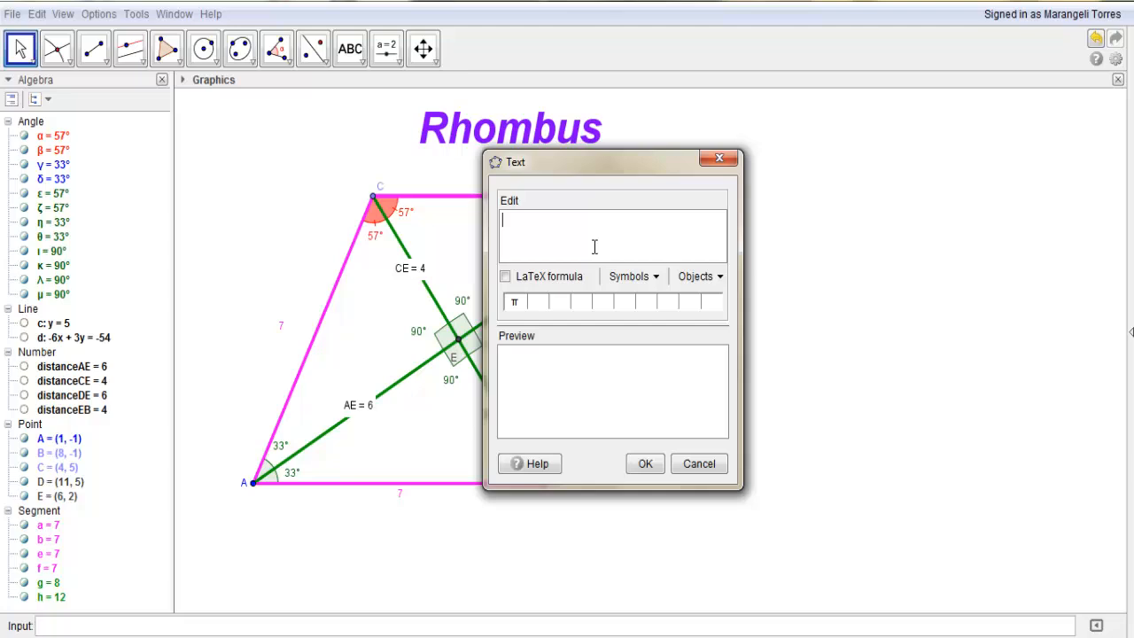
type("Diagl")
type("nals int")
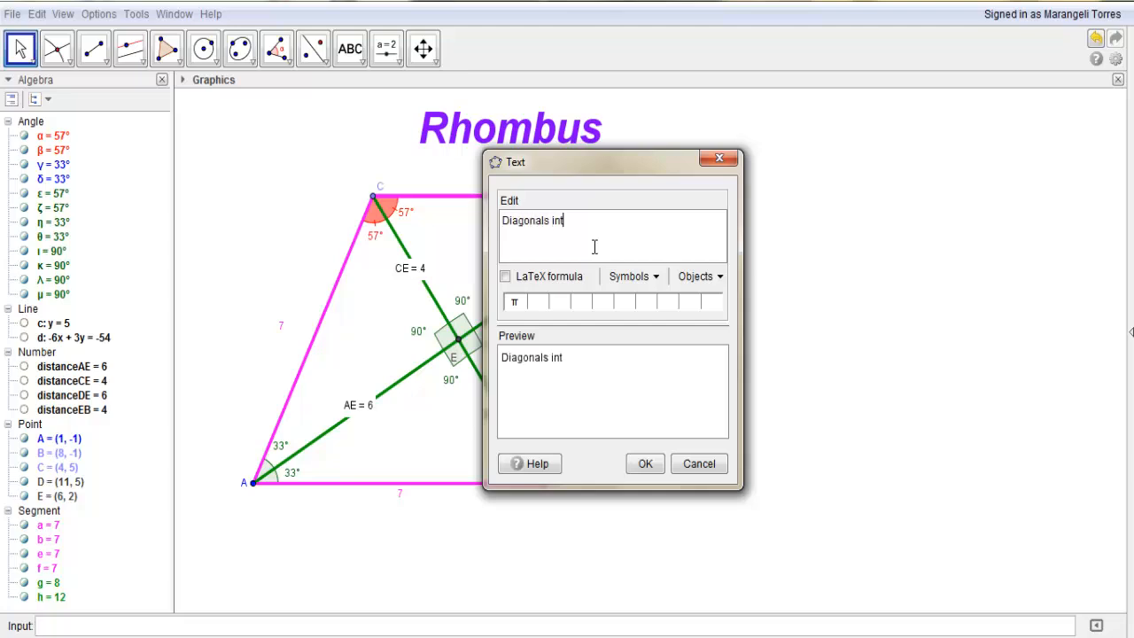
type("ersect at 90")
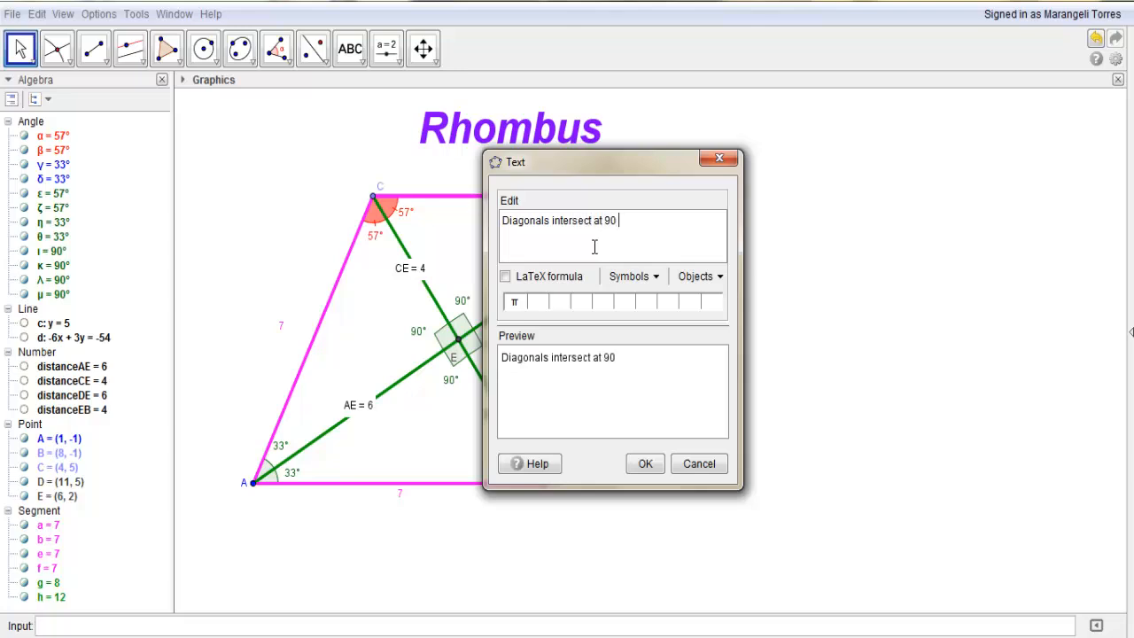
type(" degre")
Add the lines "Diagonals bisect the corner angles" and "Diagonals bisect eachother" to the text note.
type("Dia")
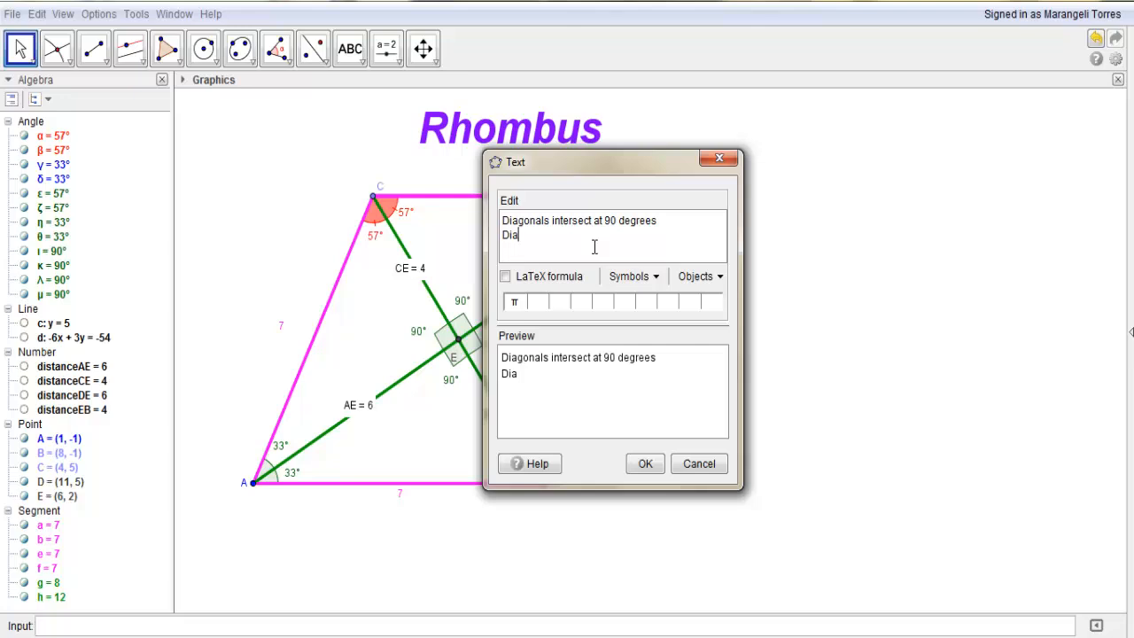
type("gonals bisect the")
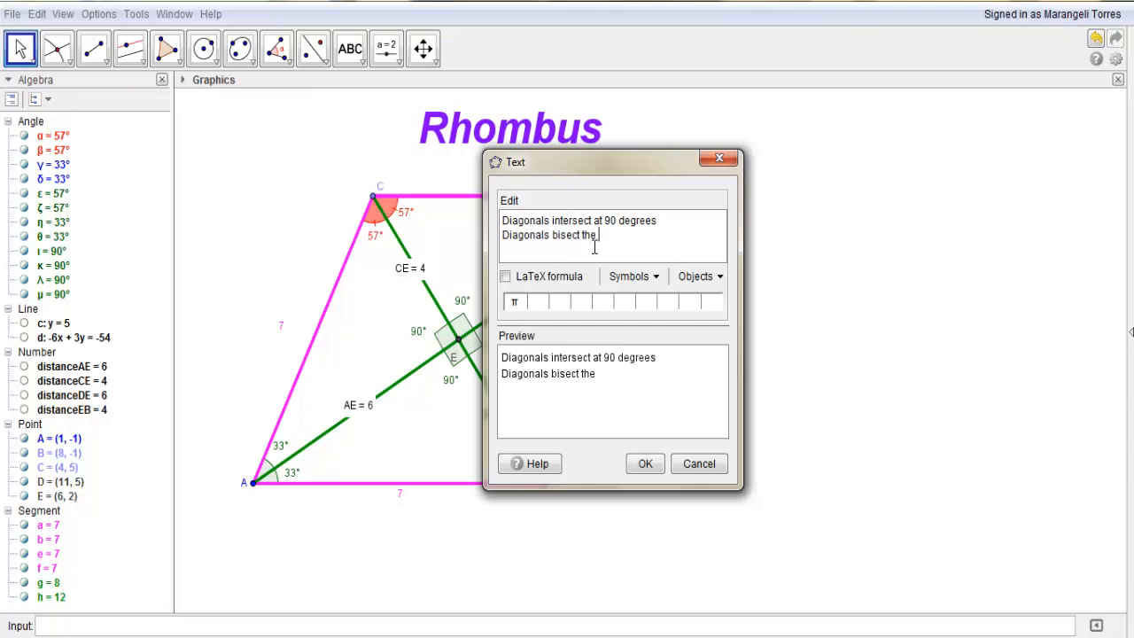
type(" corner angles")
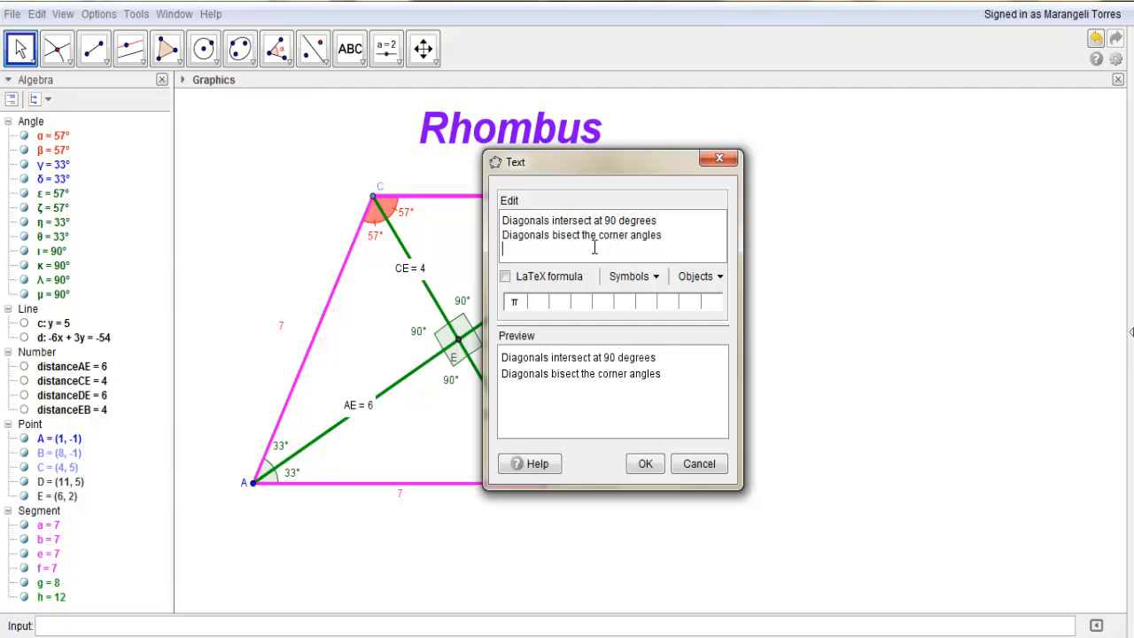
key("Return")
type("Diago")
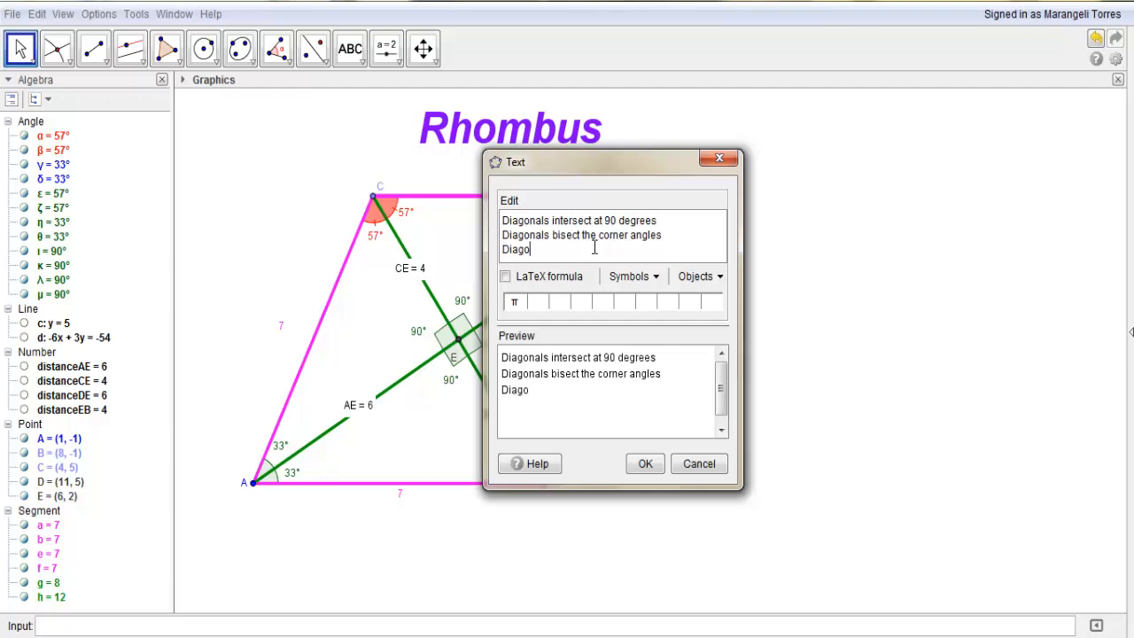
type("nals bisec")
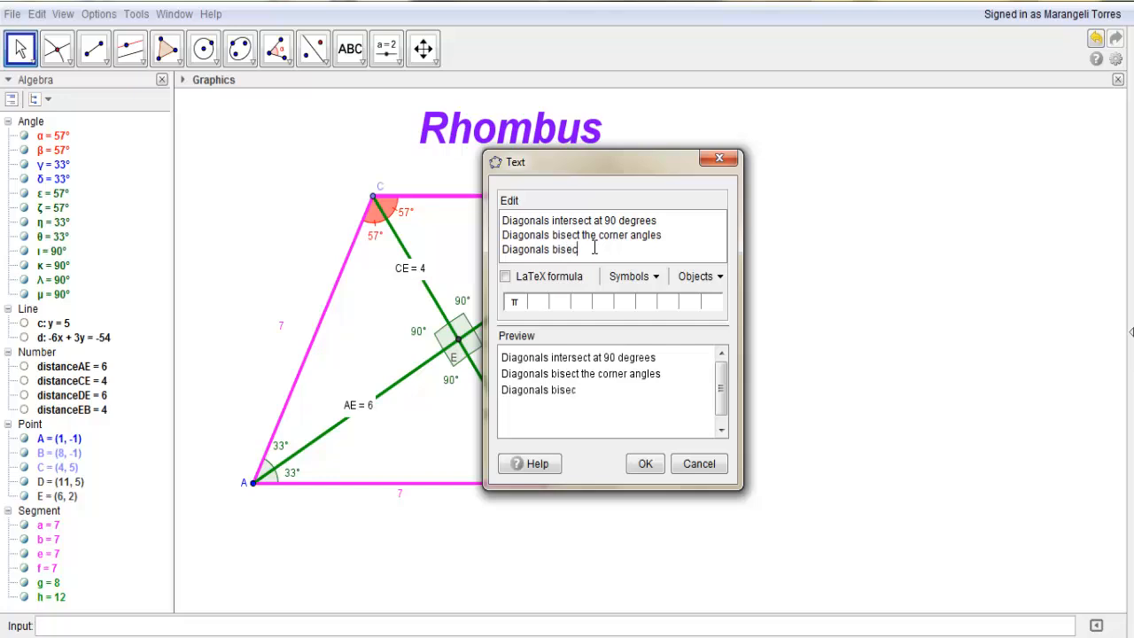
type("t eachother")
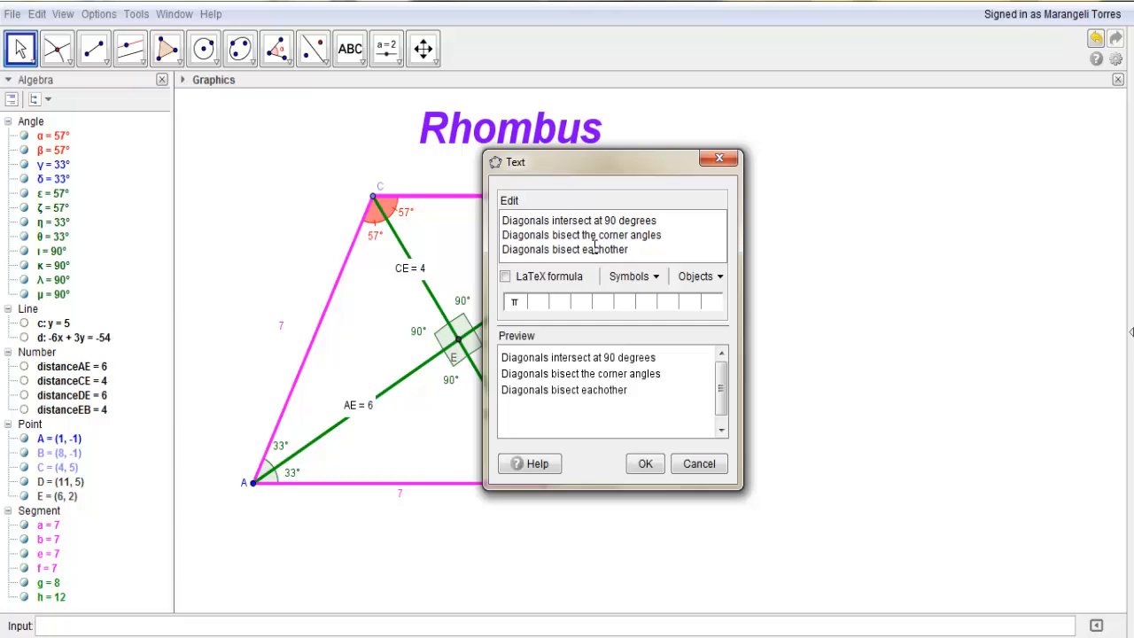
Add a fourth line "All sides are congruent" to the note and insert it into the drawing.
key("Return")
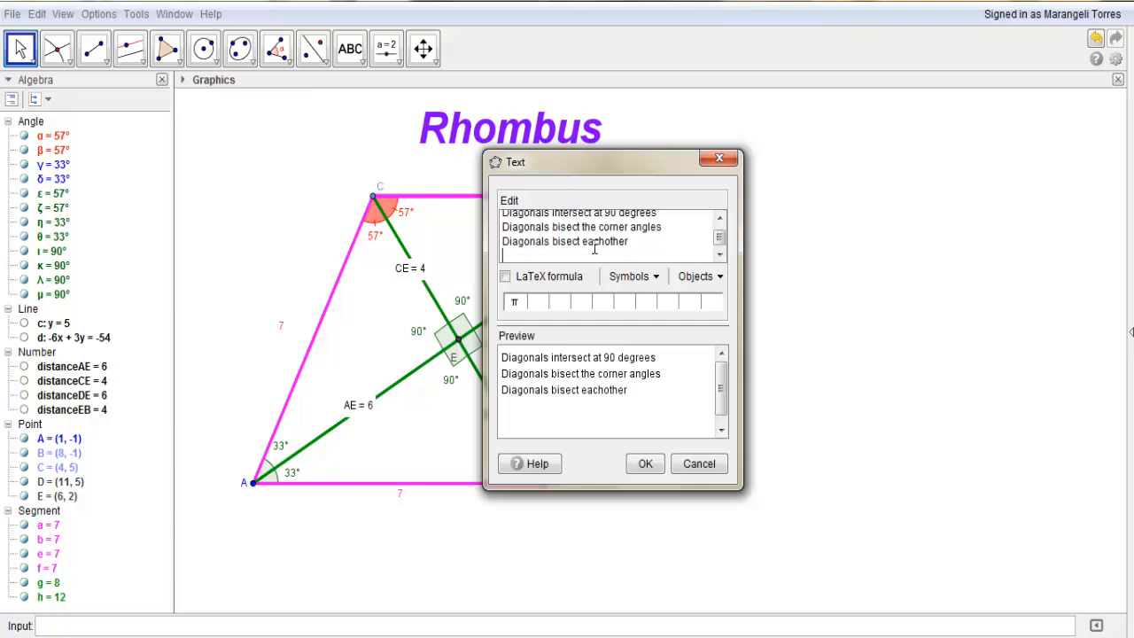
type("All sides are")
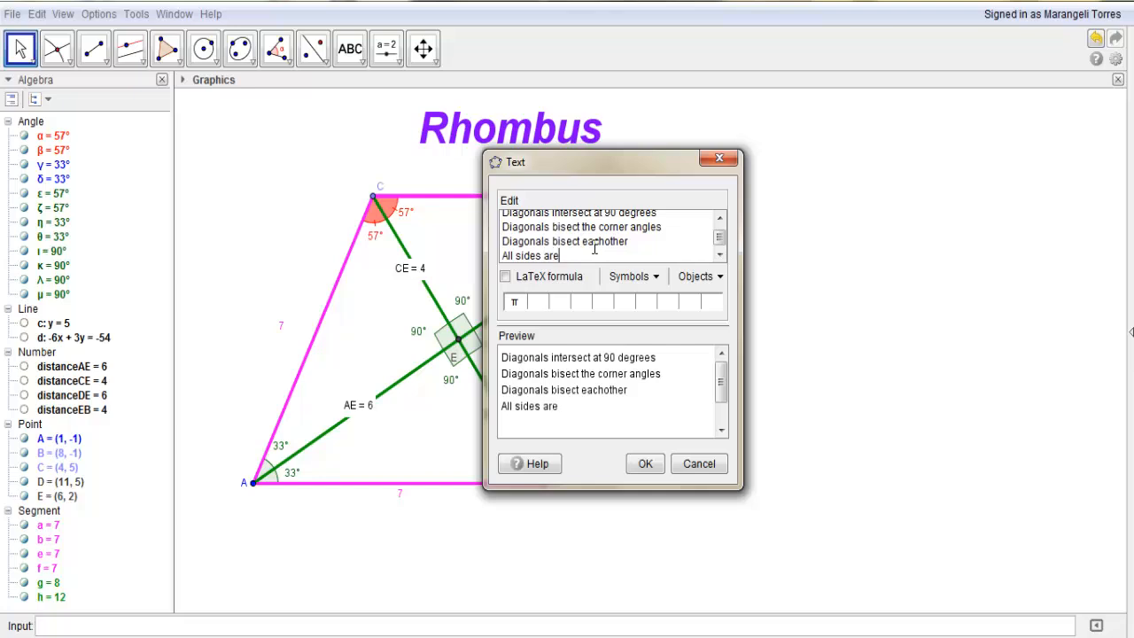
type(" congrues")
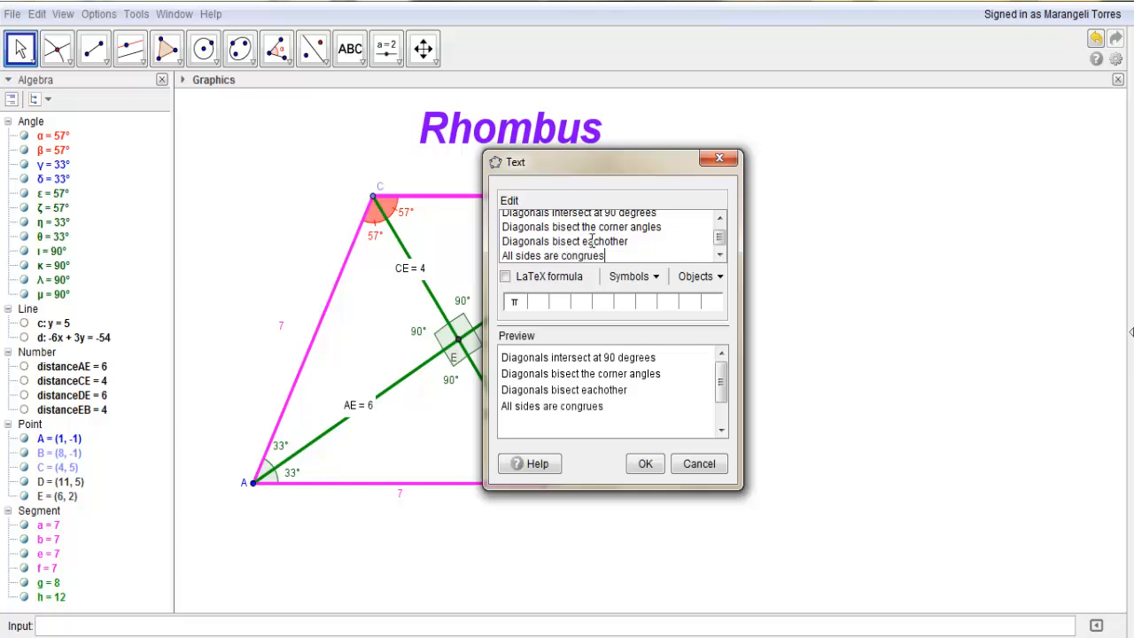
key("BackSpace")
type("nt")
left_click(647, 464)
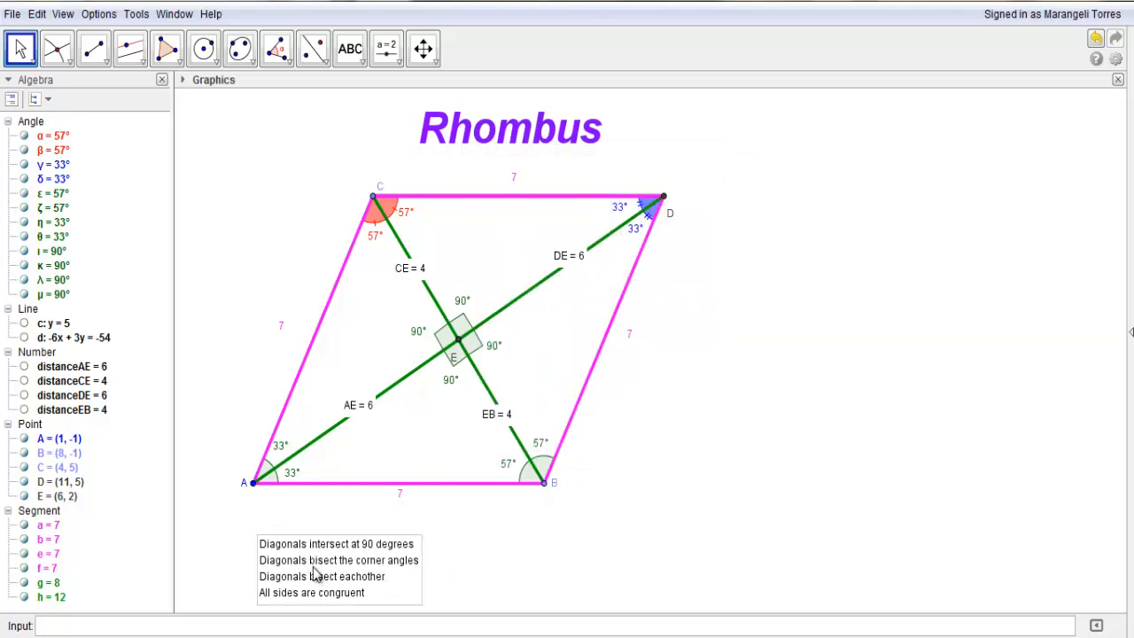
Set the font size of the properties note below side AB to Medium.
right_click(336, 549)
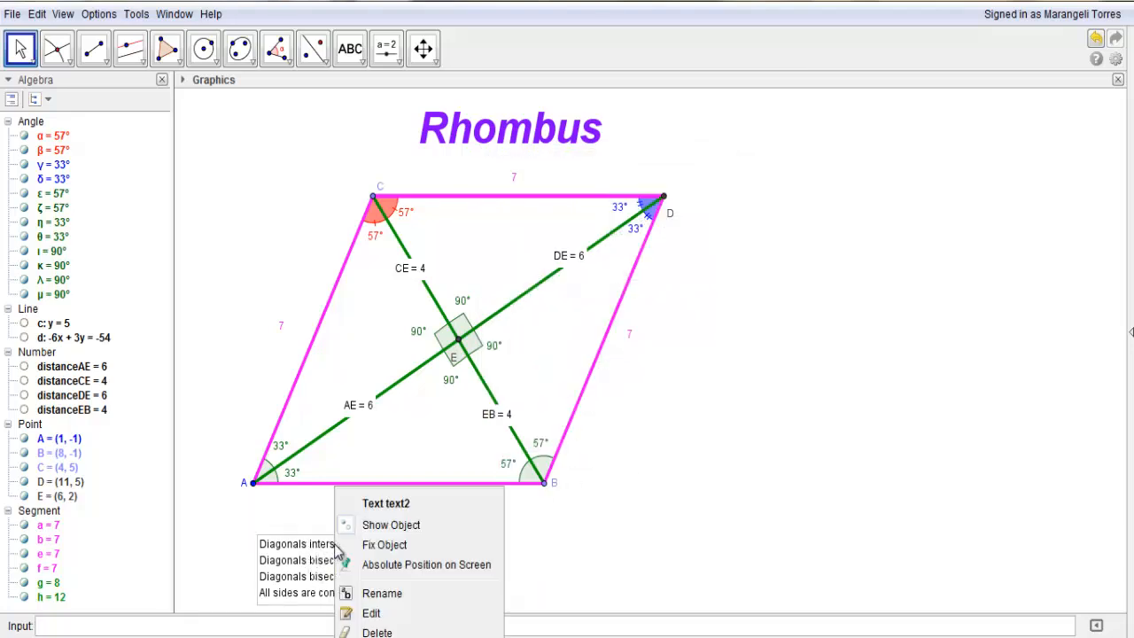
left_click(413, 637)
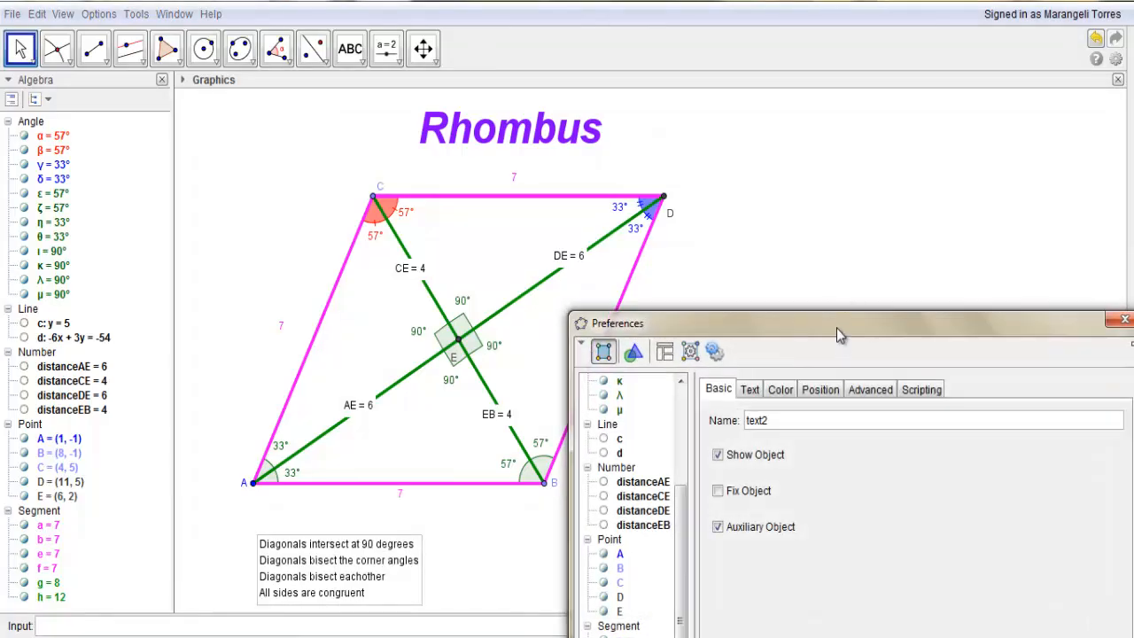
left_click_drag(840, 339, 897, 166)
left_click(808, 219)
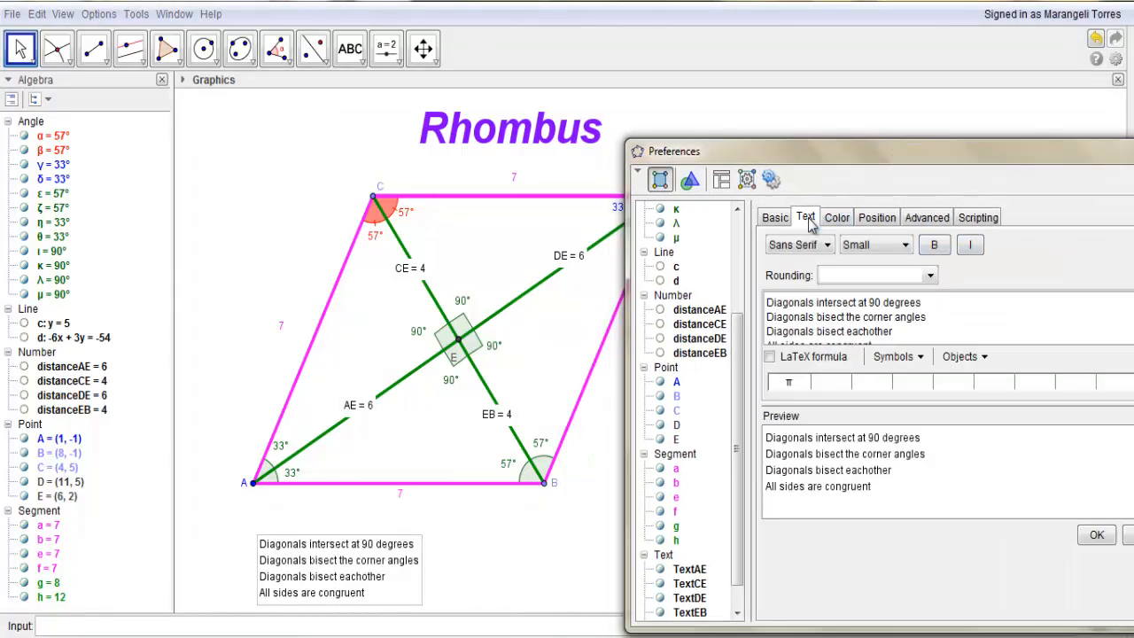
left_click(871, 253)
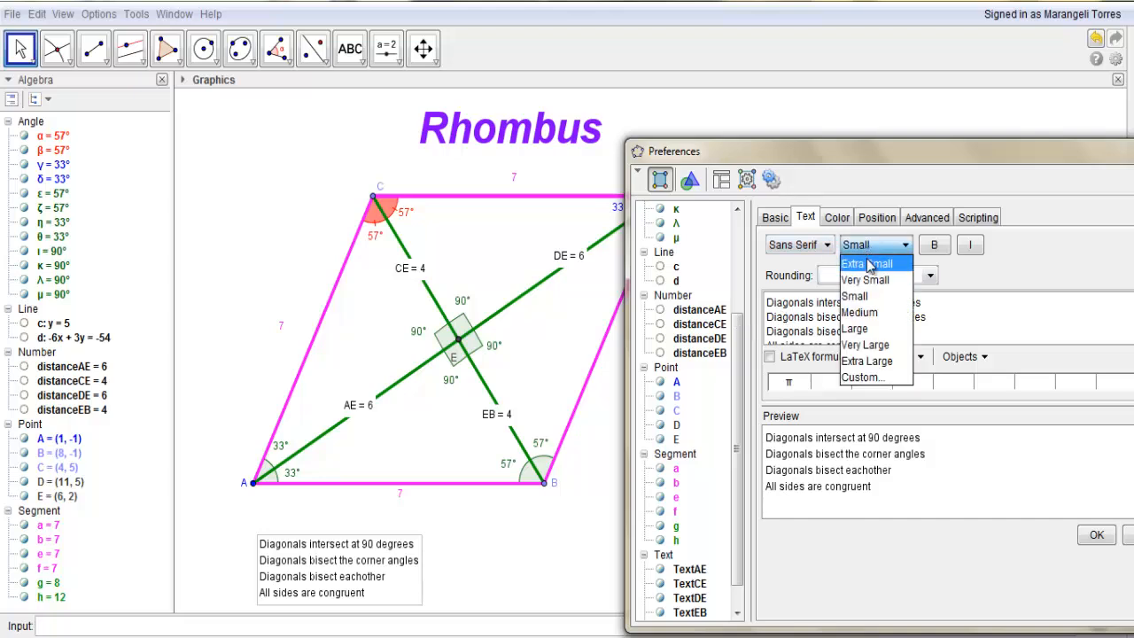
left_click(860, 316)
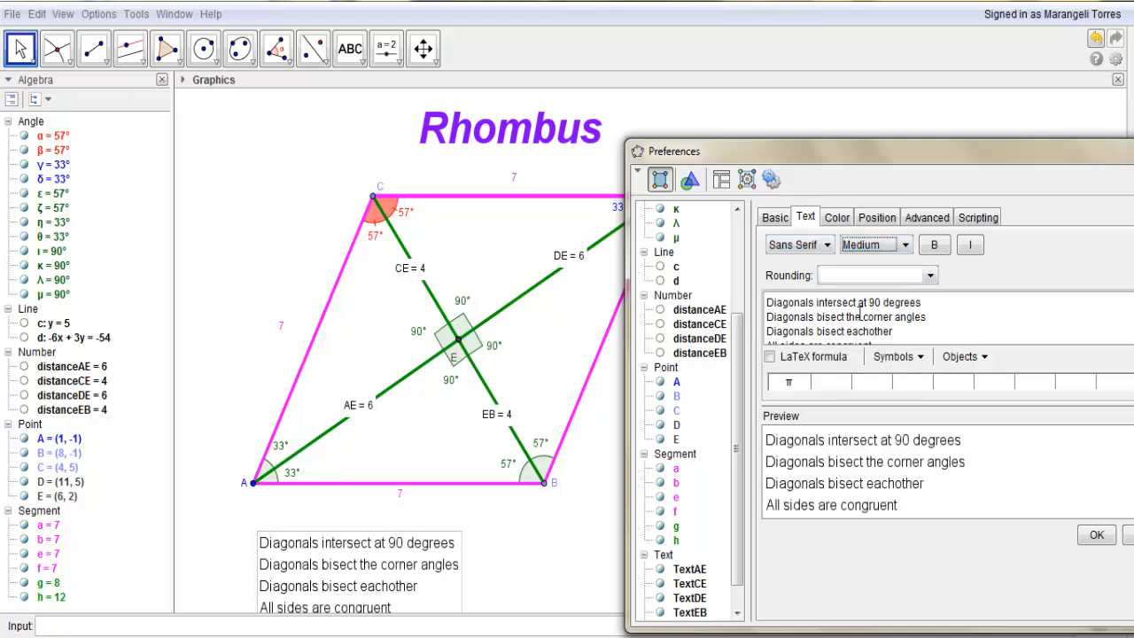
Change the foreground color of the properties note to blue (0, 0, 255) and close its preferences.
left_click(840, 217)
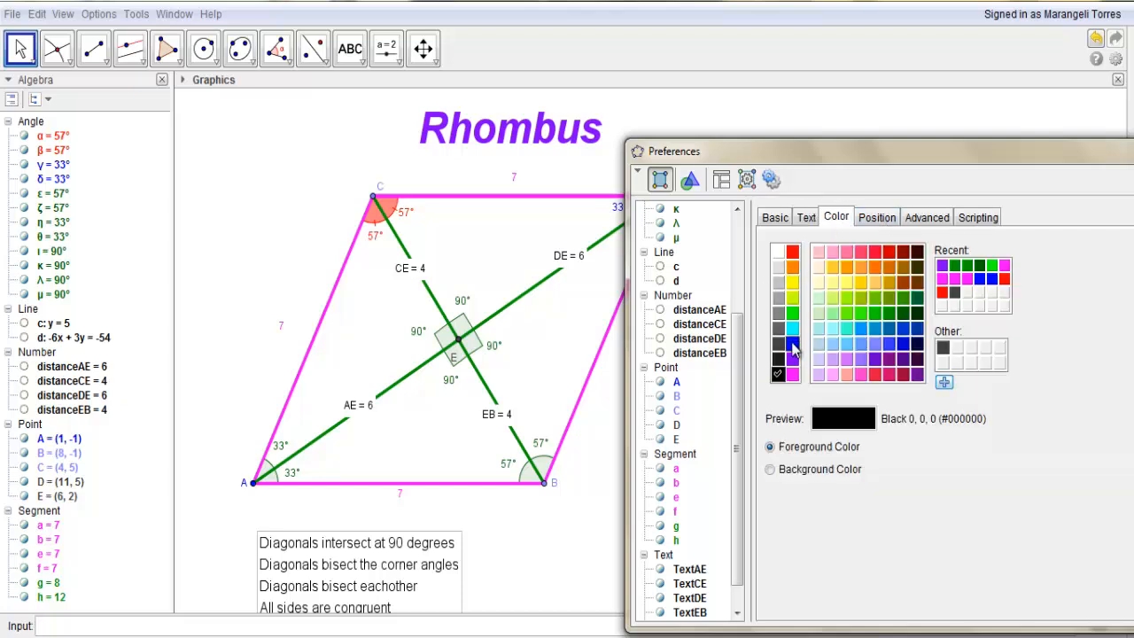
left_click(793, 345)
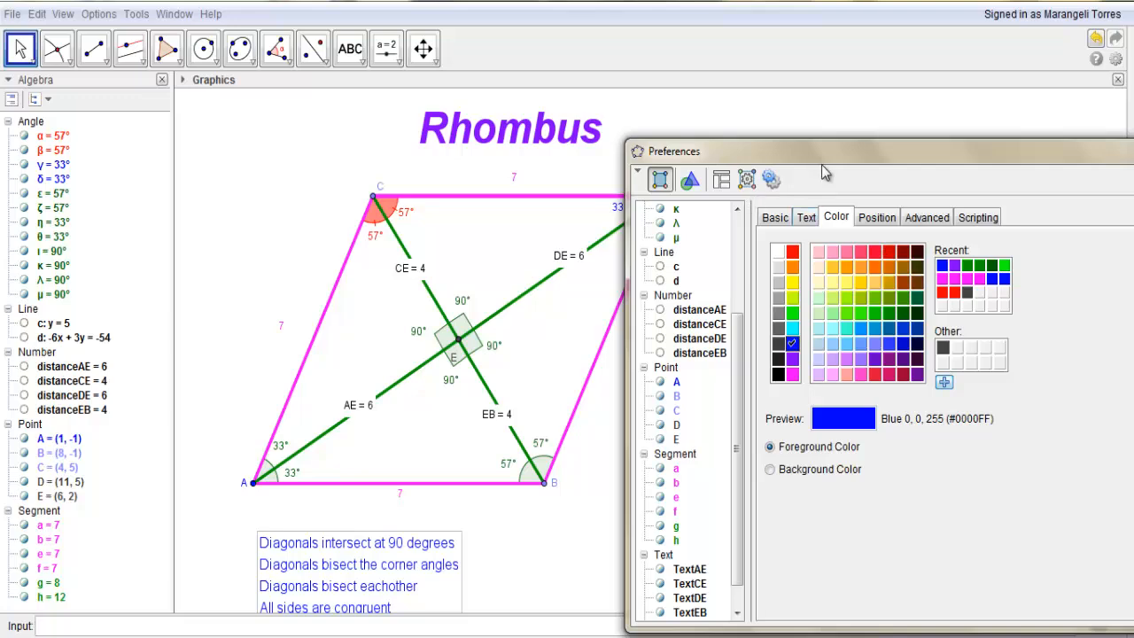
left_click_drag(824, 167, 669, 180)
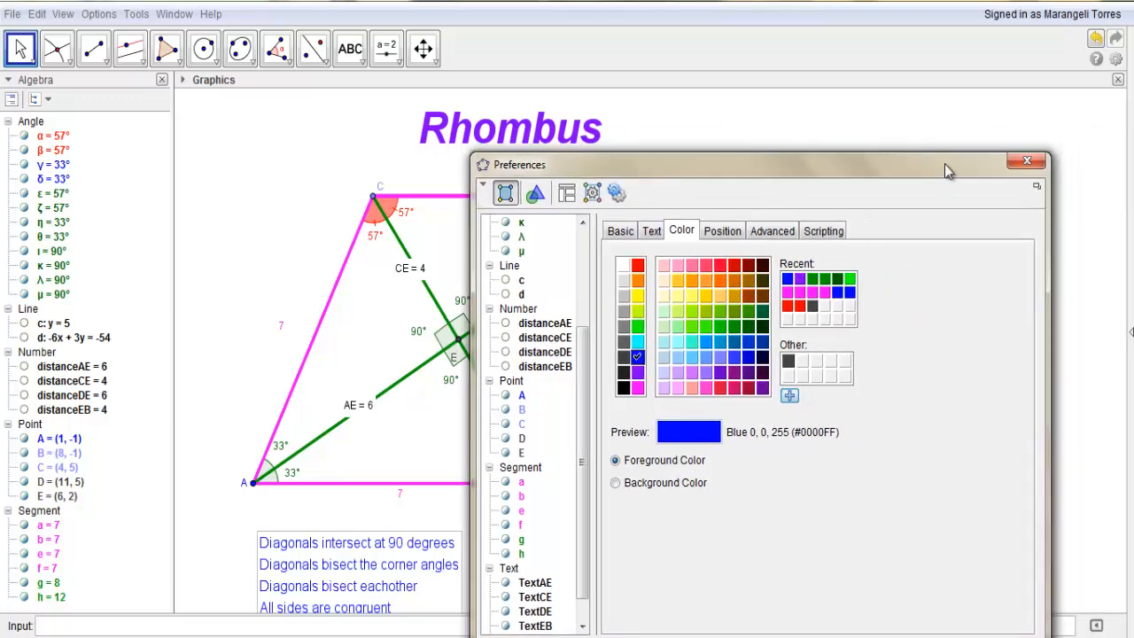
left_click(1027, 161)
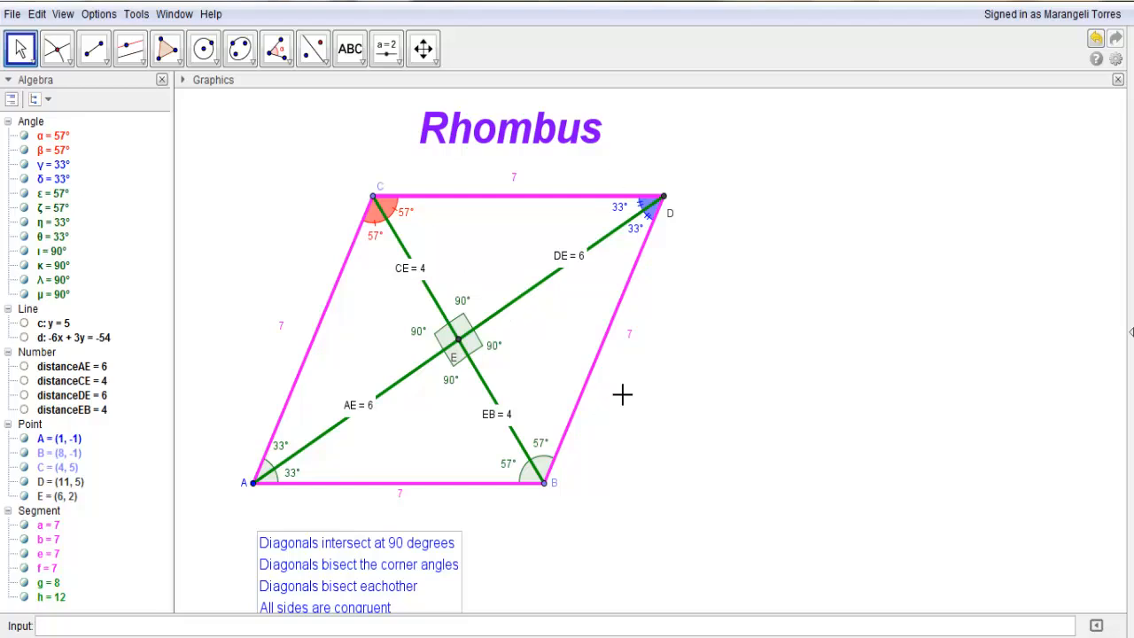